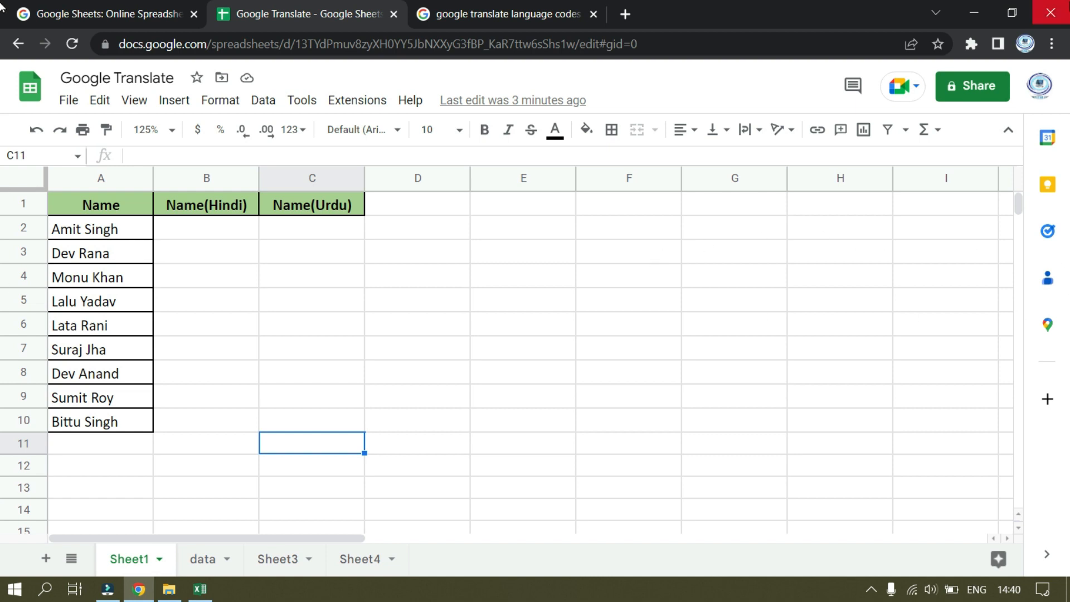
- Start a GOOGLETRANSLATE formula in cell B2 with A2 as the text to translate
{"action": "left_click", "coordinate": [148, 130]}
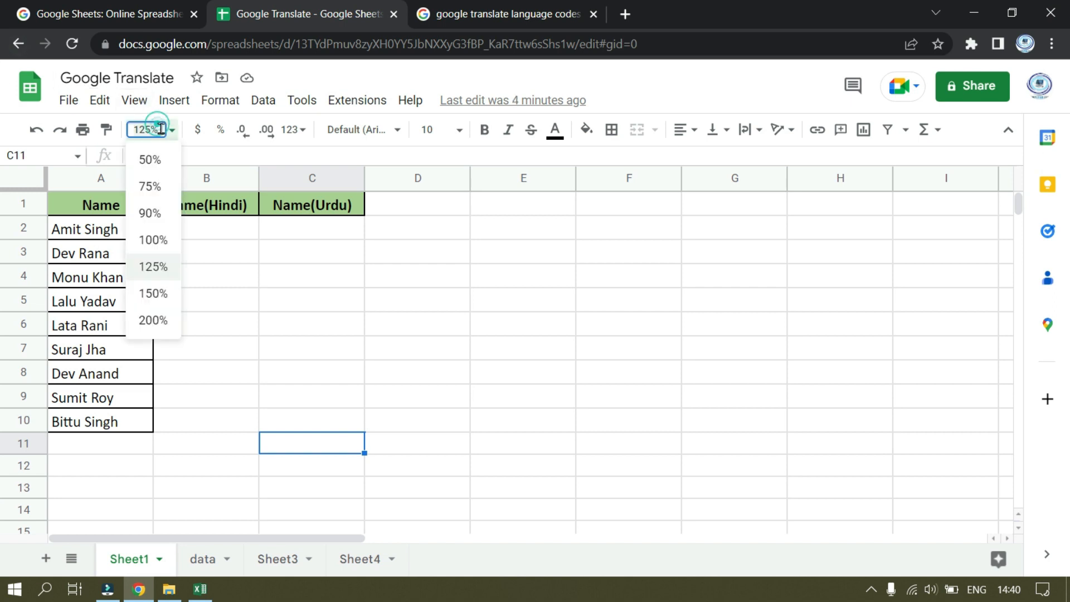
{"action": "left_click", "coordinate": [151, 298]}
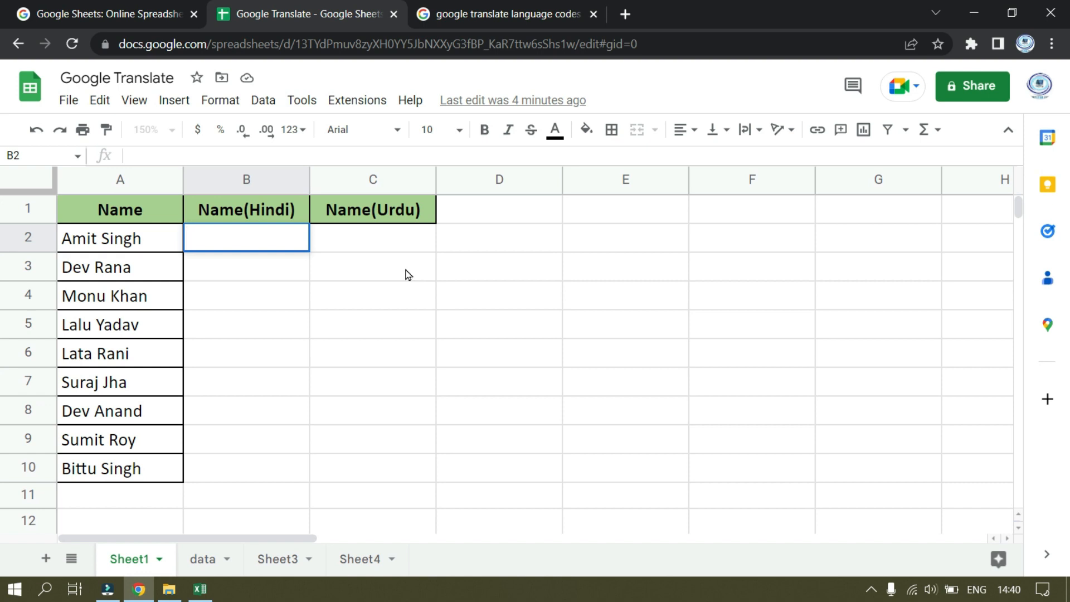
{"action": "type", "text": "="}
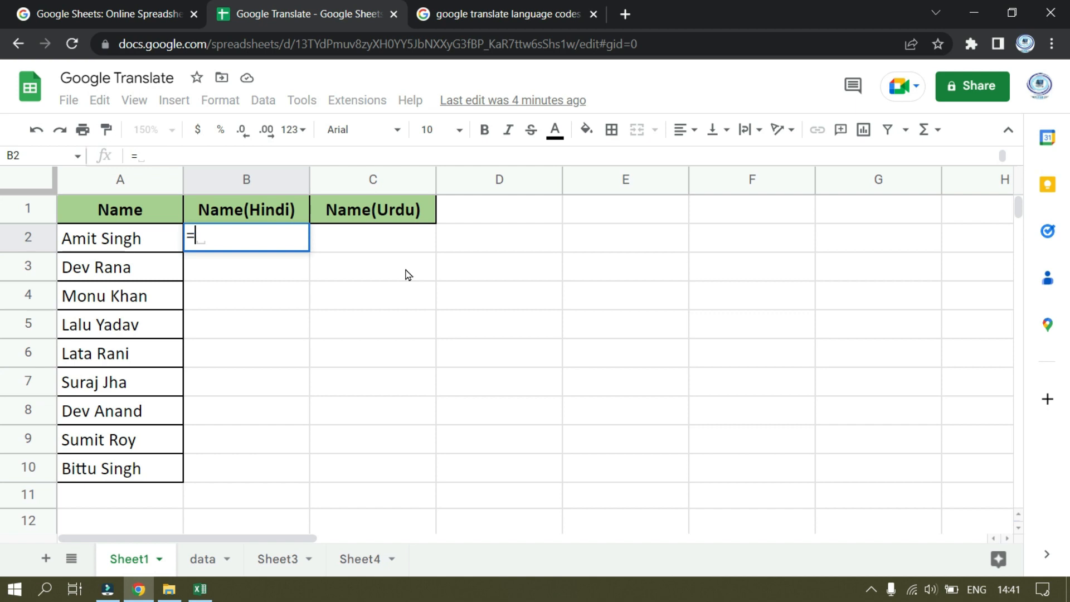
{"action": "type", "text": "go"}
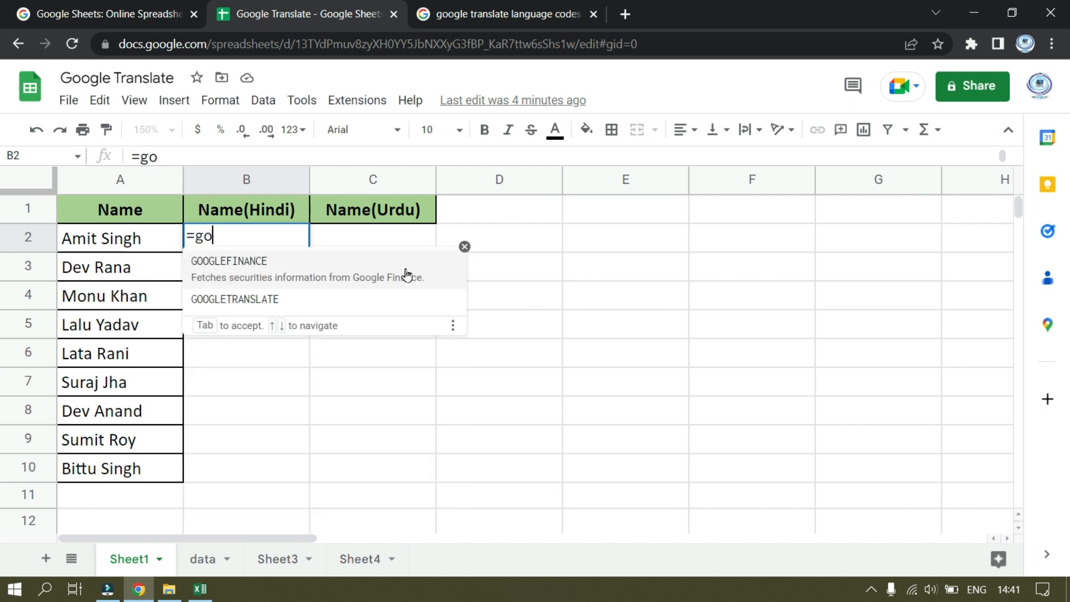
{"action": "type", "text": "ogle"}
{"action": "left_click", "coordinate": [270, 301]}
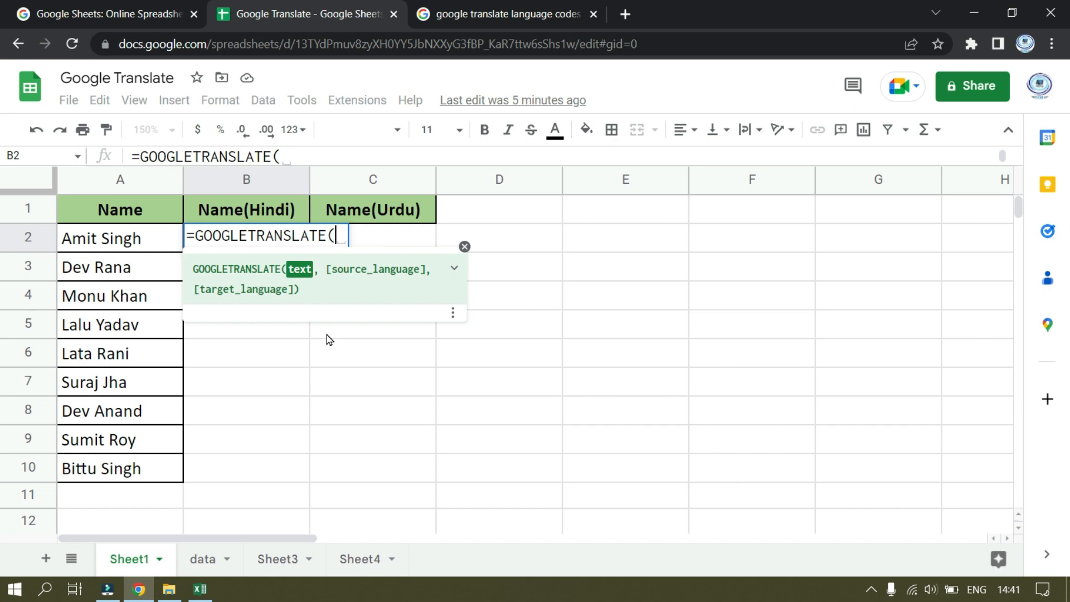
{"action": "left_click", "coordinate": [123, 250]}
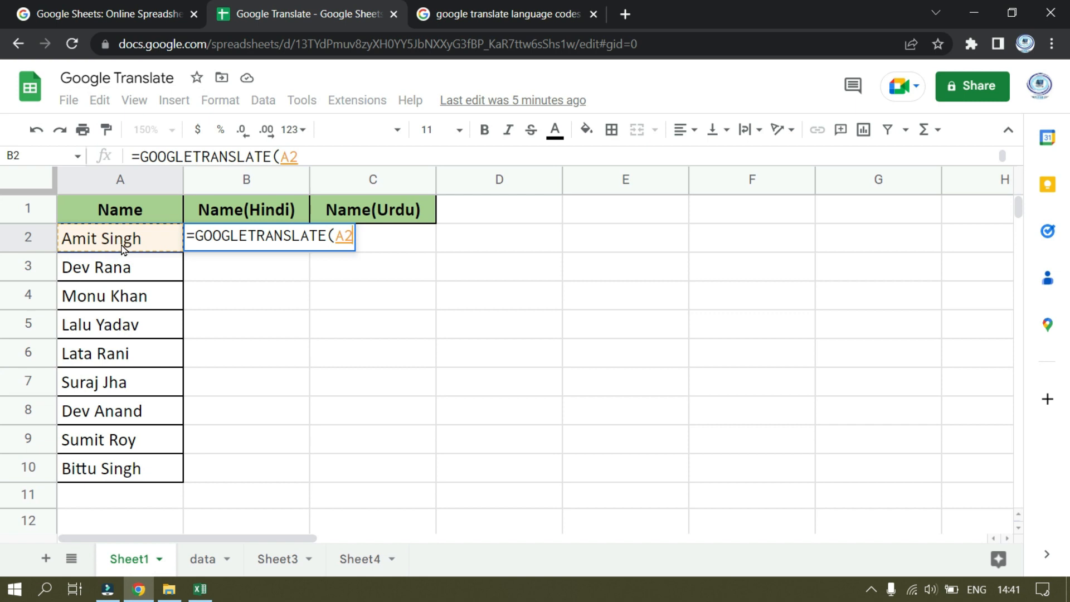
- Expand the function's help and set "en" as the source language in the B2 formula
{"action": "type", "text": ","}
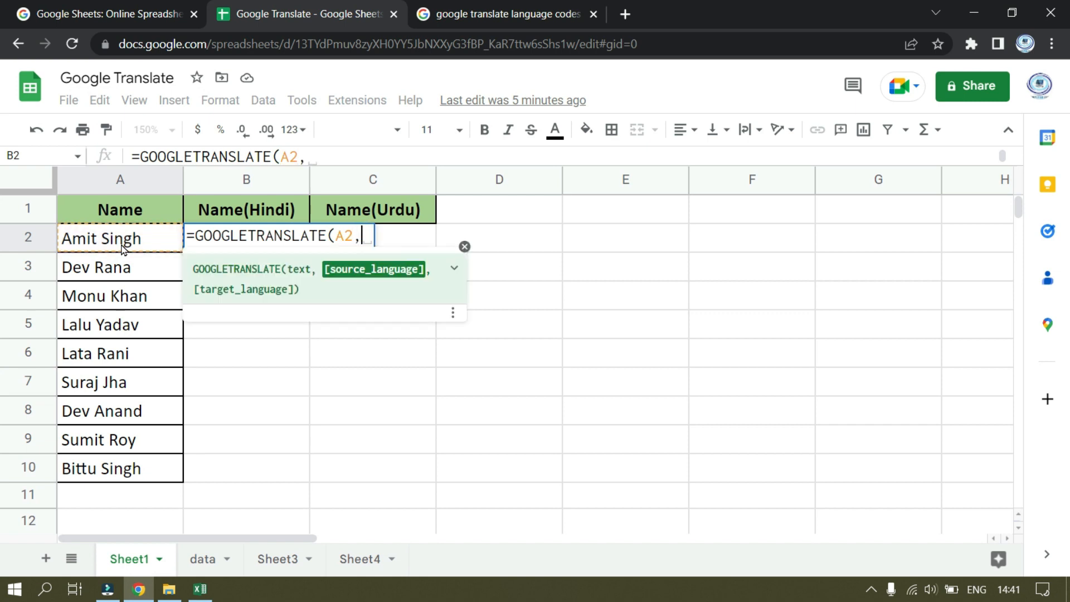
{"action": "left_click", "coordinate": [453, 273]}
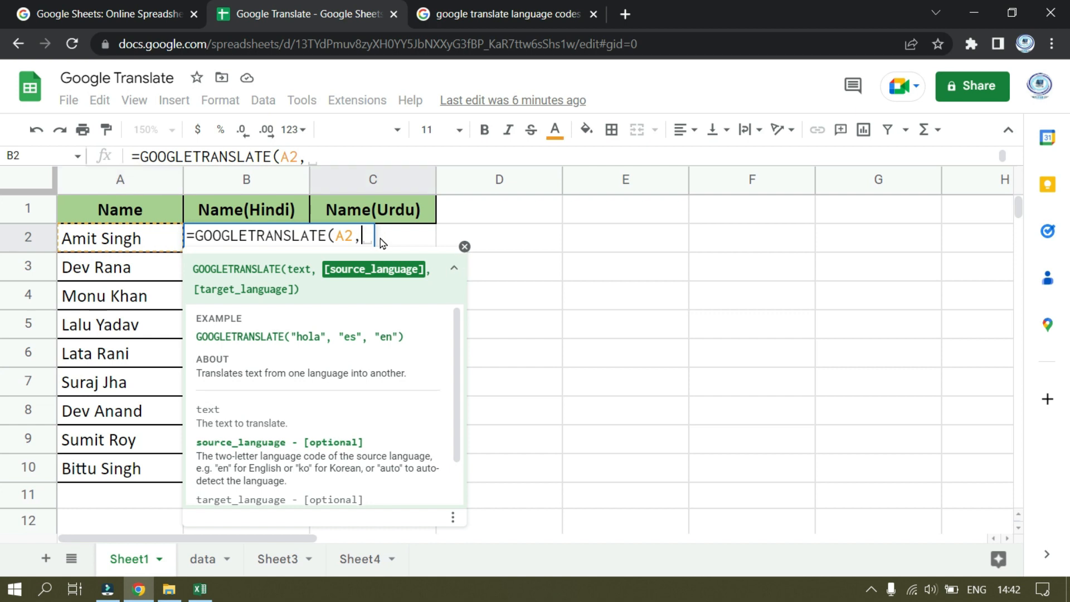
{"action": "type", "text": "\"en\""}
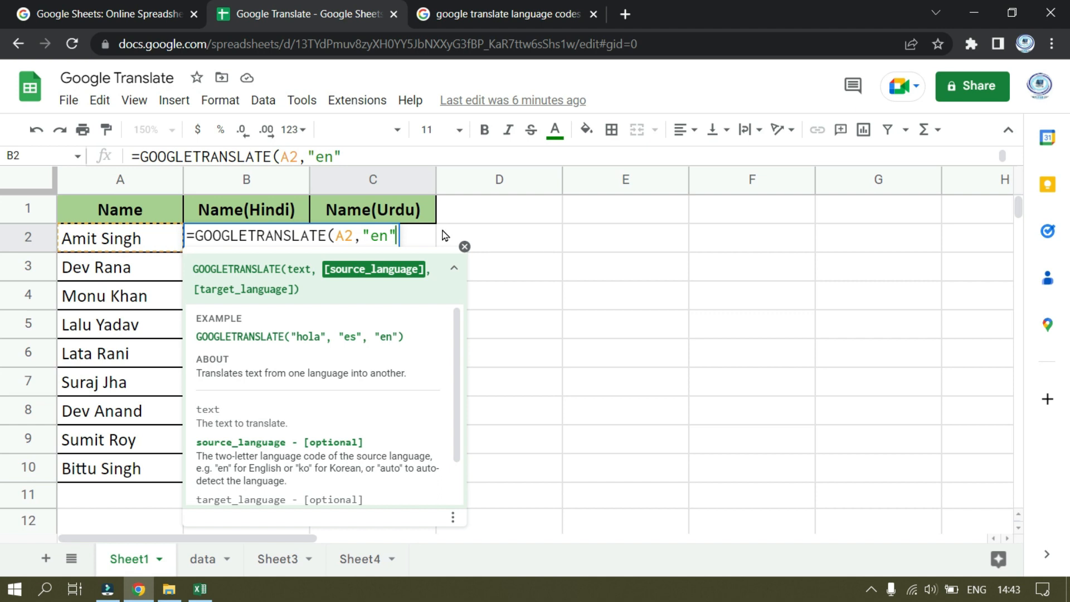
{"action": "type", "text": ","}
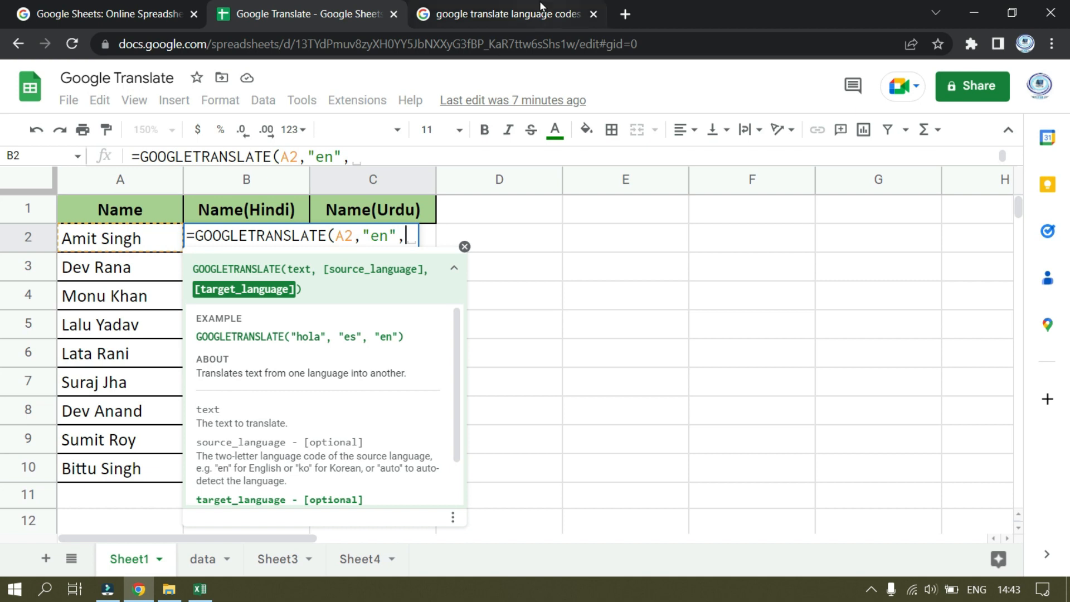
- Look up the Hindi and Urdu language codes on the Cloud Translation language support page
{"action": "left_click", "coordinate": [513, 14]}
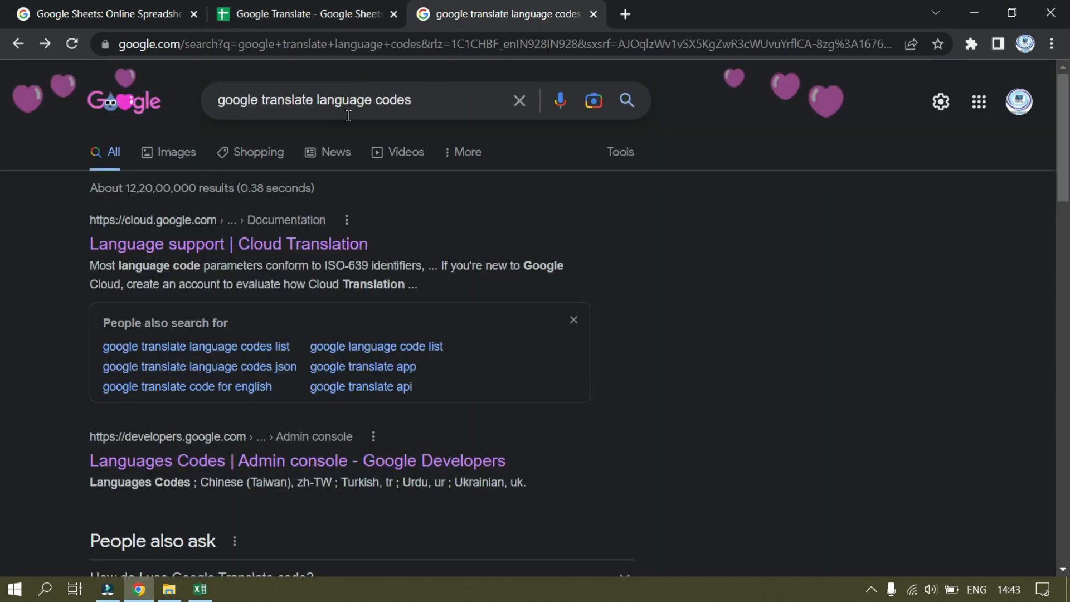
{"action": "left_click", "coordinate": [127, 255]}
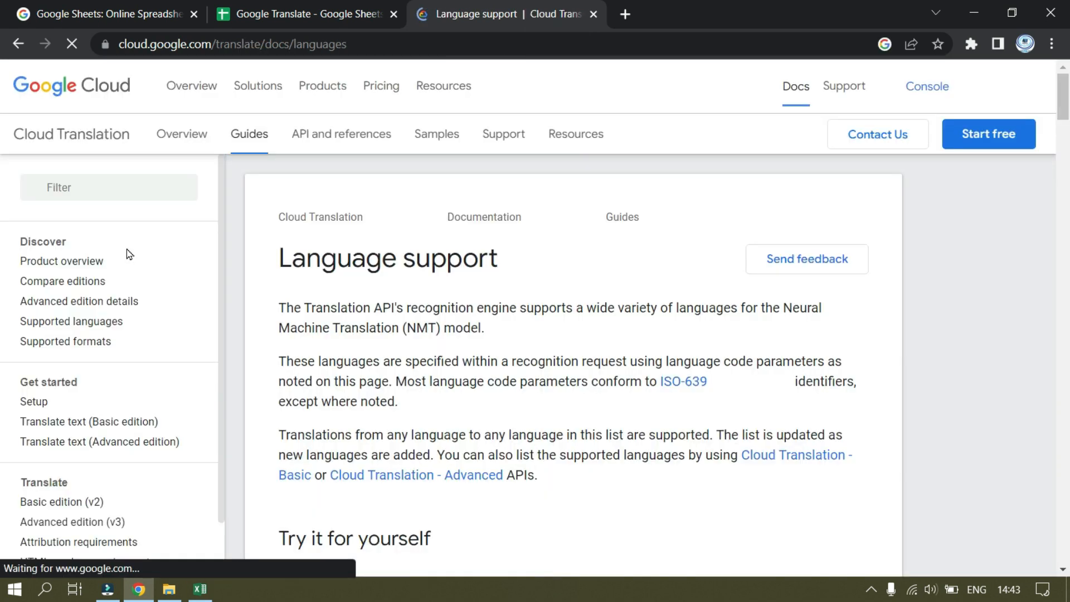
{"action": "scroll", "coordinate": [426, 293], "scroll_direction": "down", "scroll_amount": 10}
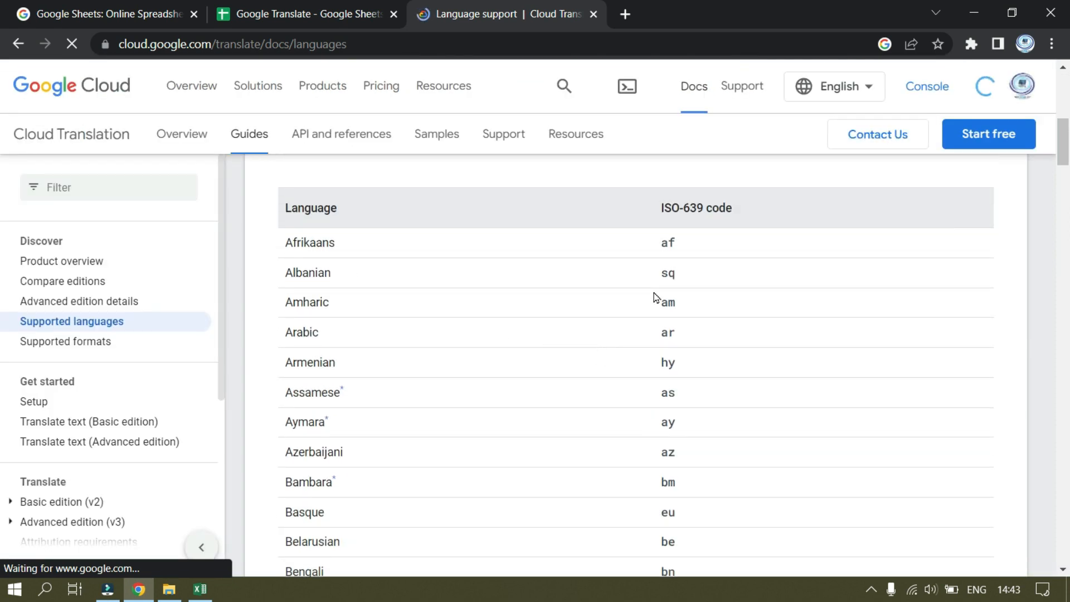
{"action": "scroll", "coordinate": [709, 279], "scroll_direction": "down", "scroll_amount": 3}
{"action": "scroll", "coordinate": [708, 285], "scroll_direction": "down", "scroll_amount": 15}
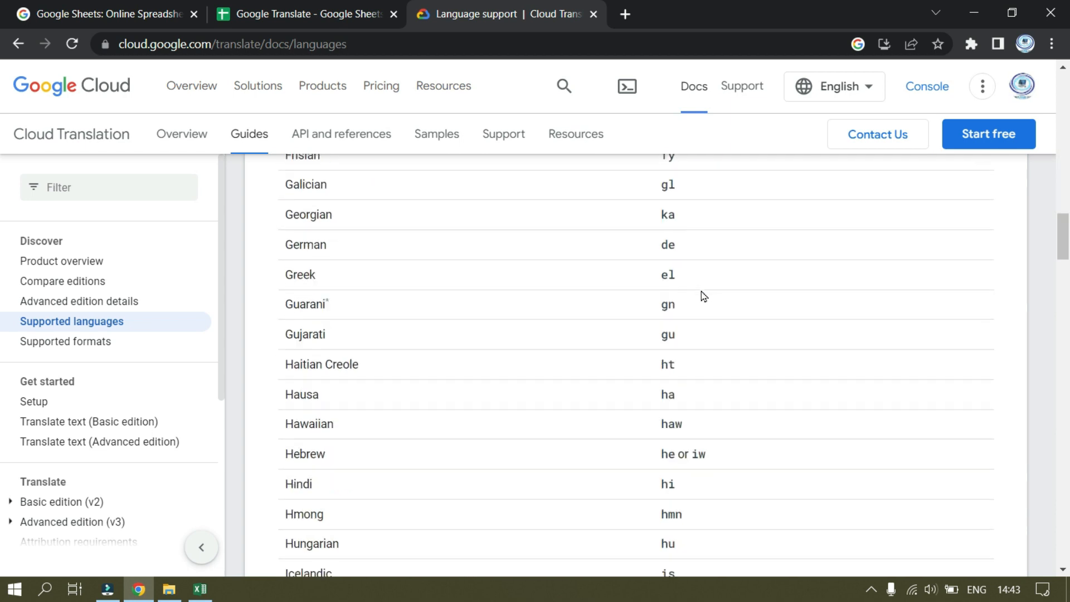
{"action": "scroll", "coordinate": [701, 292], "scroll_direction": "down", "scroll_amount": 2}
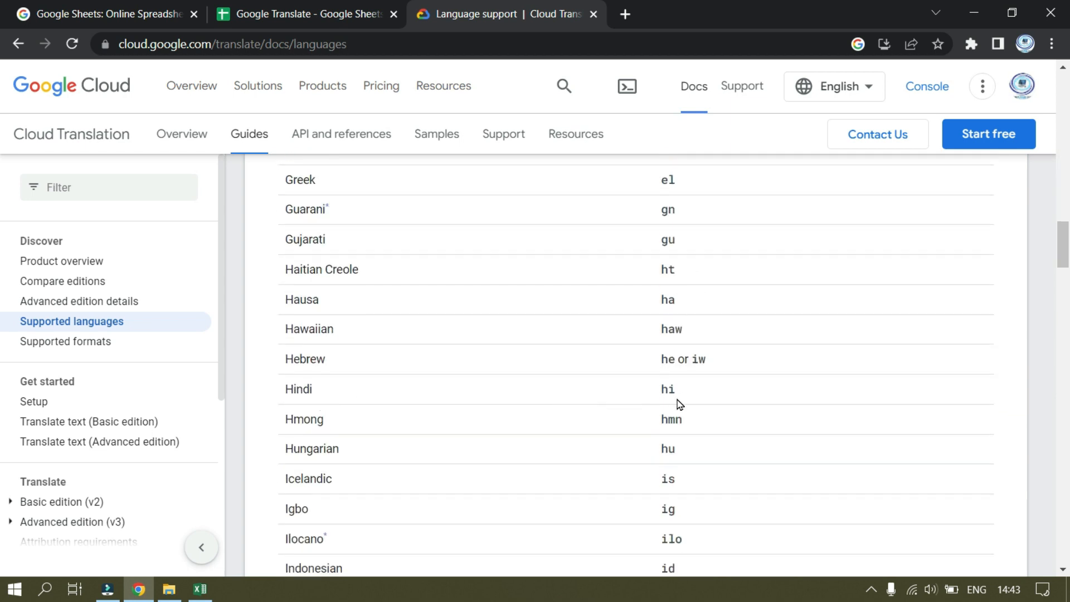
{"action": "scroll", "coordinate": [558, 378], "scroll_direction": "down", "scroll_amount": 6}
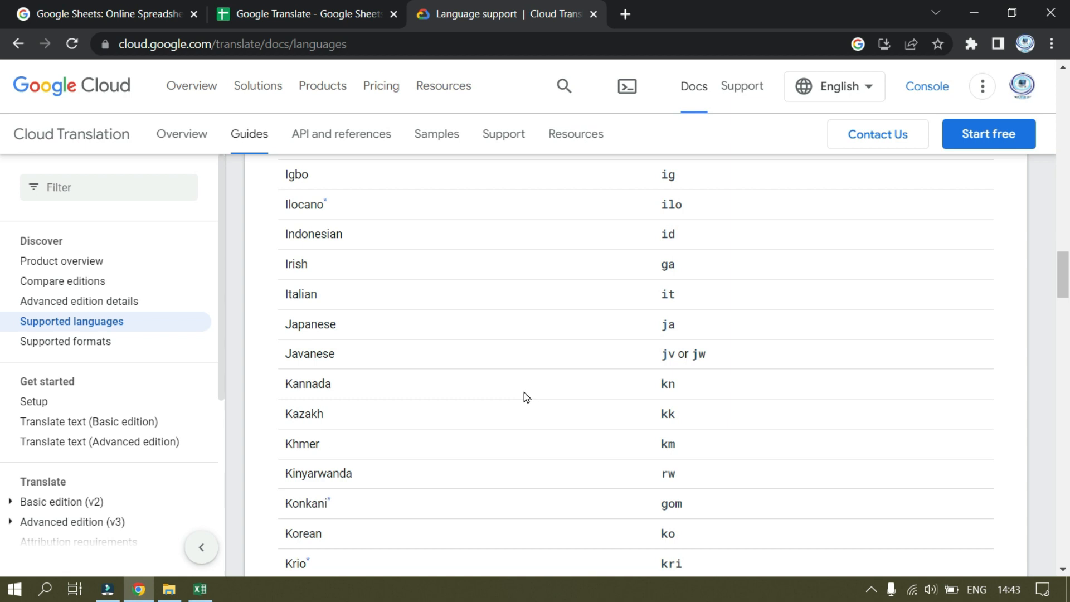
{"action": "scroll", "coordinate": [497, 421], "scroll_direction": "down", "scroll_amount": 2}
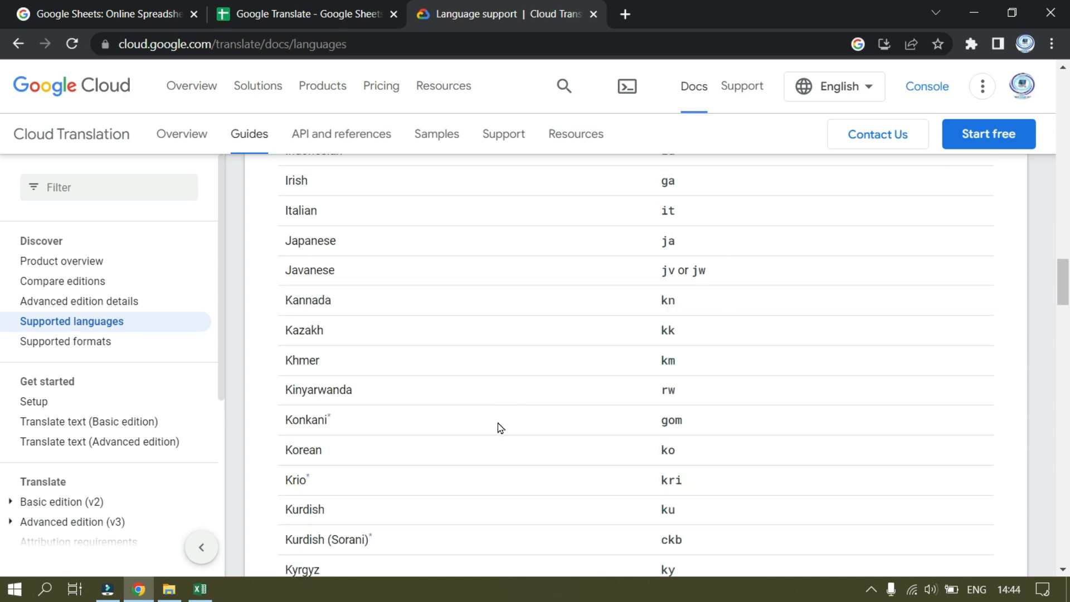
{"action": "scroll", "coordinate": [499, 424], "scroll_direction": "down", "scroll_amount": 3}
{"action": "scroll", "coordinate": [492, 431], "scroll_direction": "down", "scroll_amount": 20}
{"action": "scroll", "coordinate": [370, 449], "scroll_direction": "up", "scroll_amount": 2}
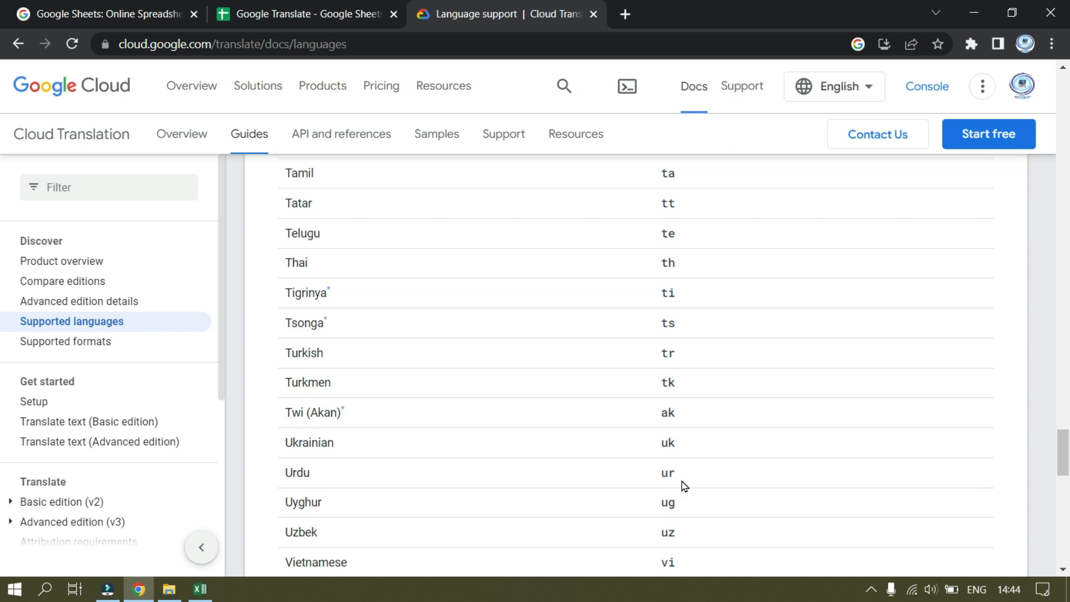
- Return to the Google Translate spreadsheet and complete the B2 formula with "hi" as the target language
{"action": "left_click", "coordinate": [316, 20]}
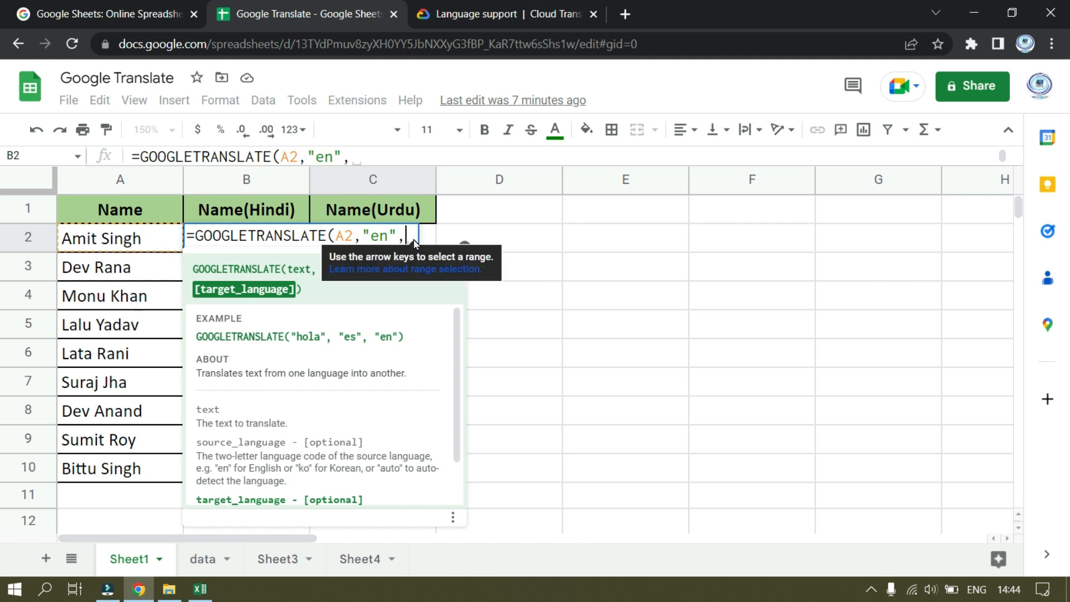
{"action": "type", "text": "\"\""}
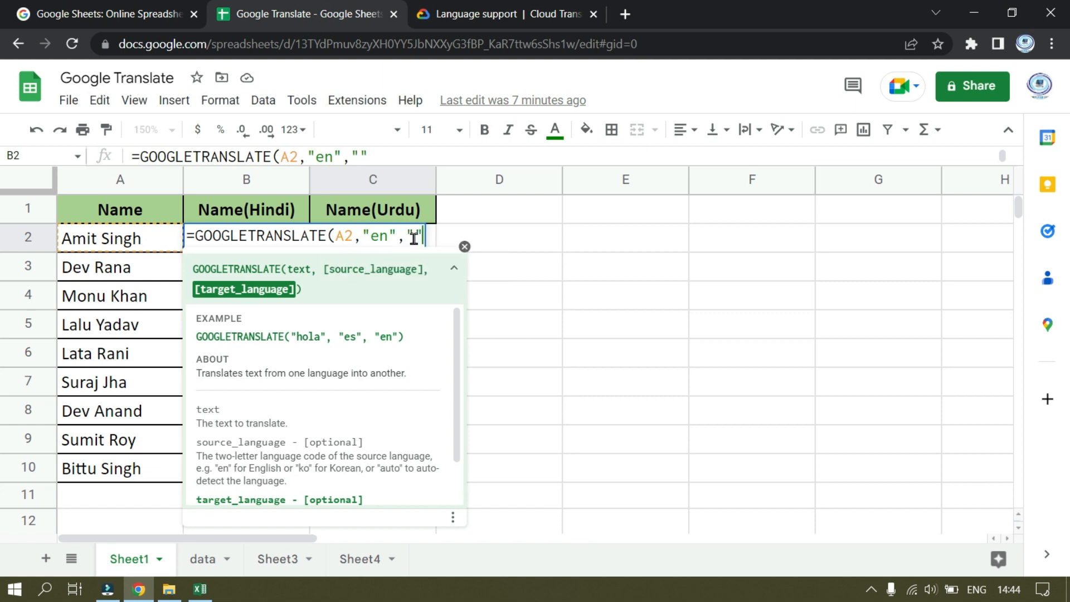
{"action": "left_click", "coordinate": [415, 235]}
{"action": "type", "text": "hi"}
{"action": "key", "text": "Right"}
{"action": "type", "text": ")"}
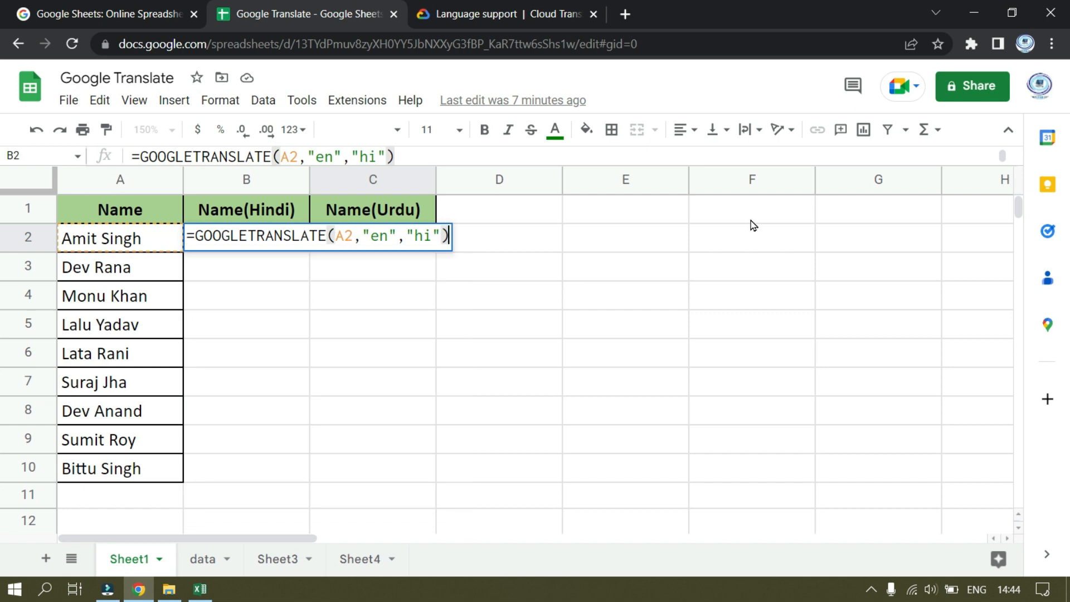
{"action": "key", "text": "Return"}
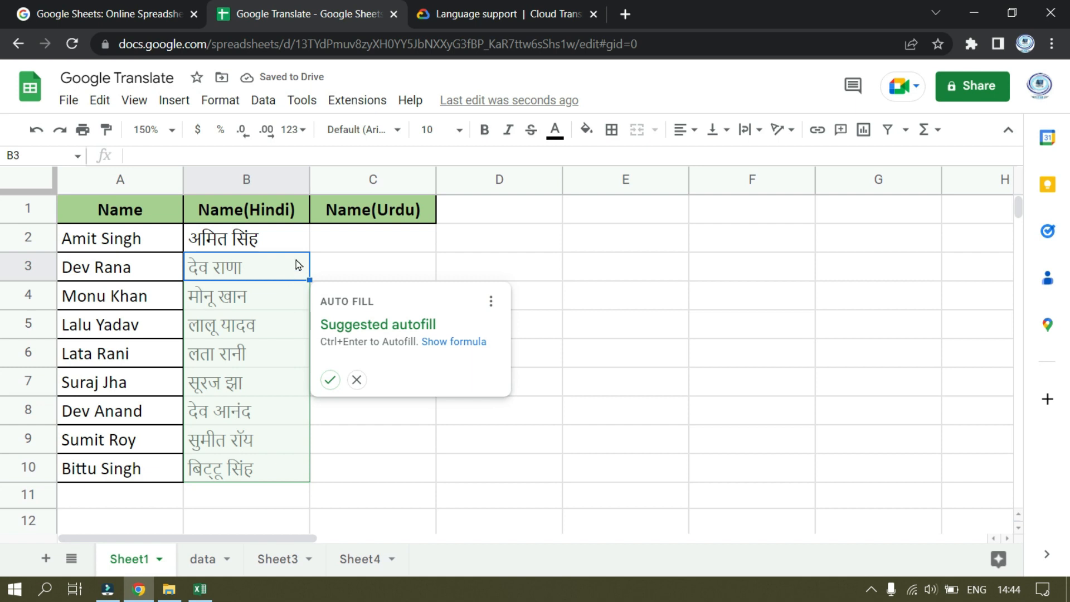
- Fill the Hindi translation formula from B2 down through B10 without using the suggested autofill
{"action": "left_click", "coordinate": [377, 246]}
{"action": "left_click", "coordinate": [289, 245]}
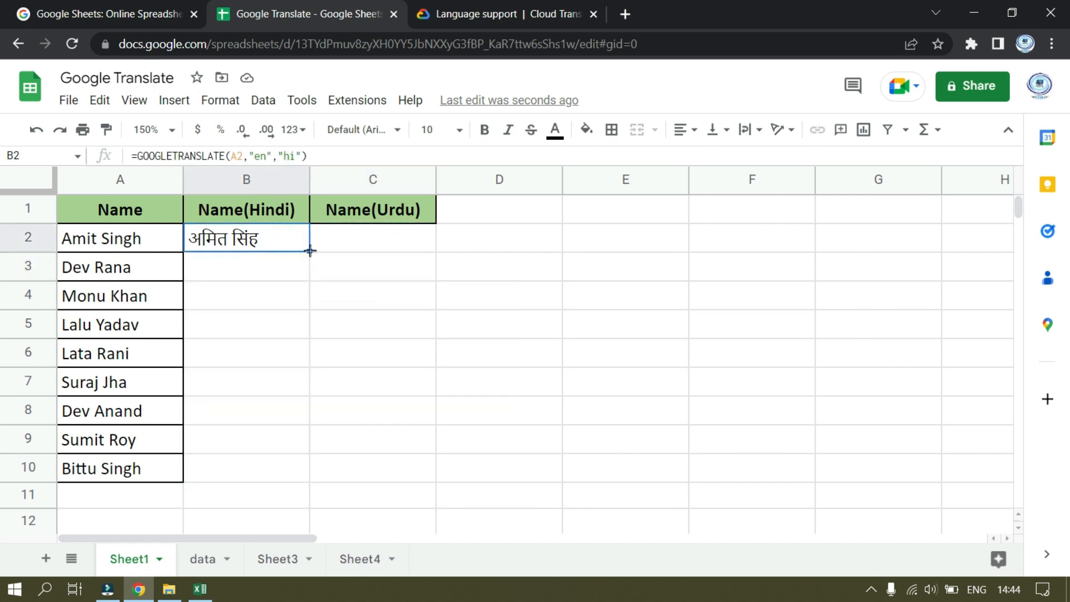
{"action": "double_click", "coordinate": [310, 250]}
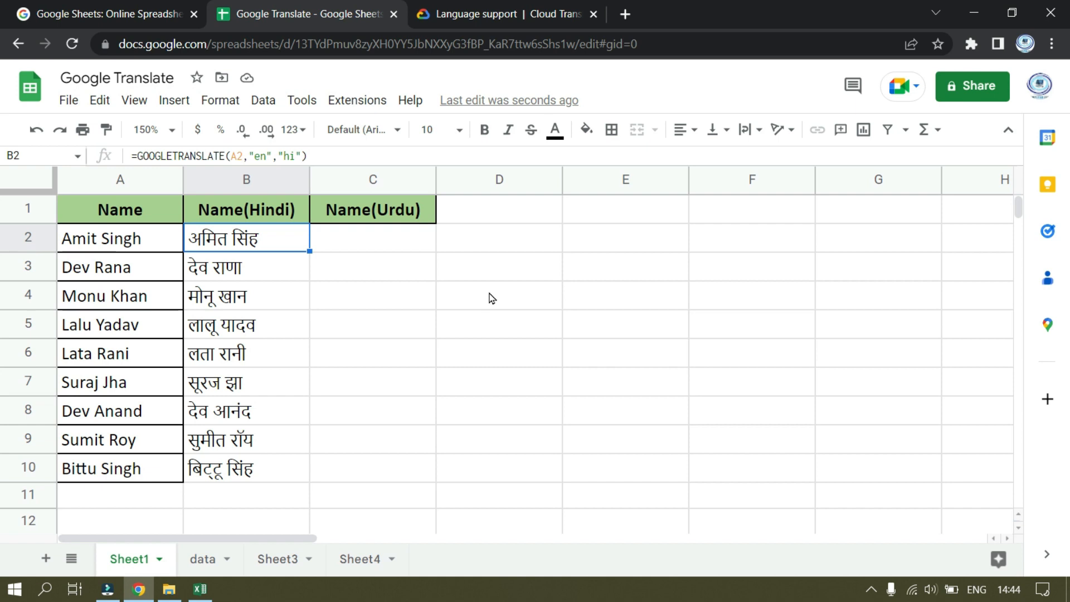
- Start a GOOGLETRANSLATE formula in cell C2 with B2 as the text to translate
{"action": "left_click", "coordinate": [388, 239]}
{"action": "double_click", "coordinate": [387, 237]}
{"action": "type", "text": "=goo"}
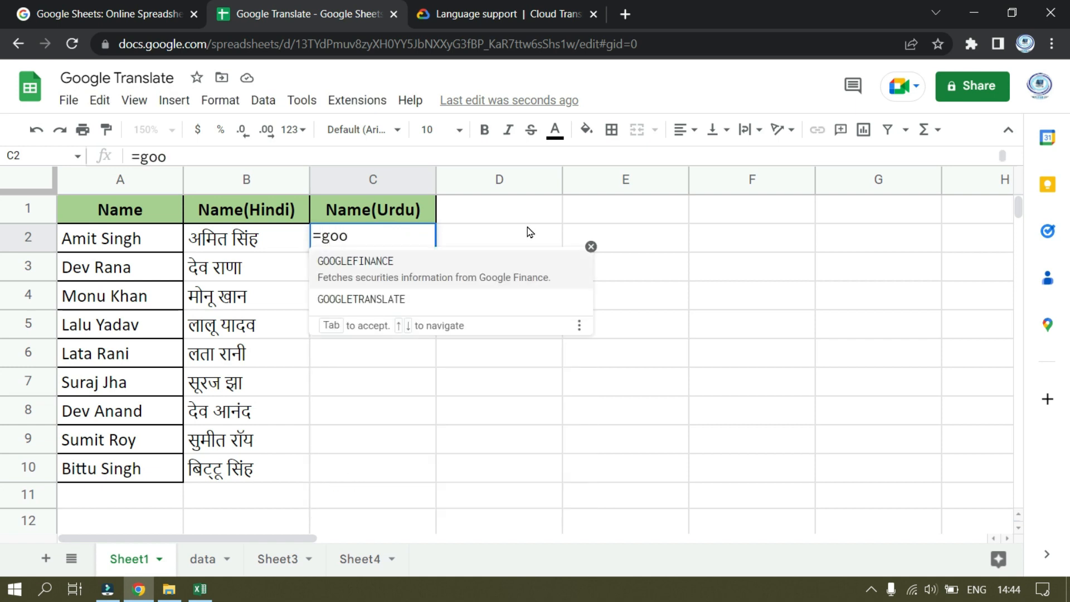
{"action": "key", "text": "Down"}
{"action": "key", "text": "Tab"}
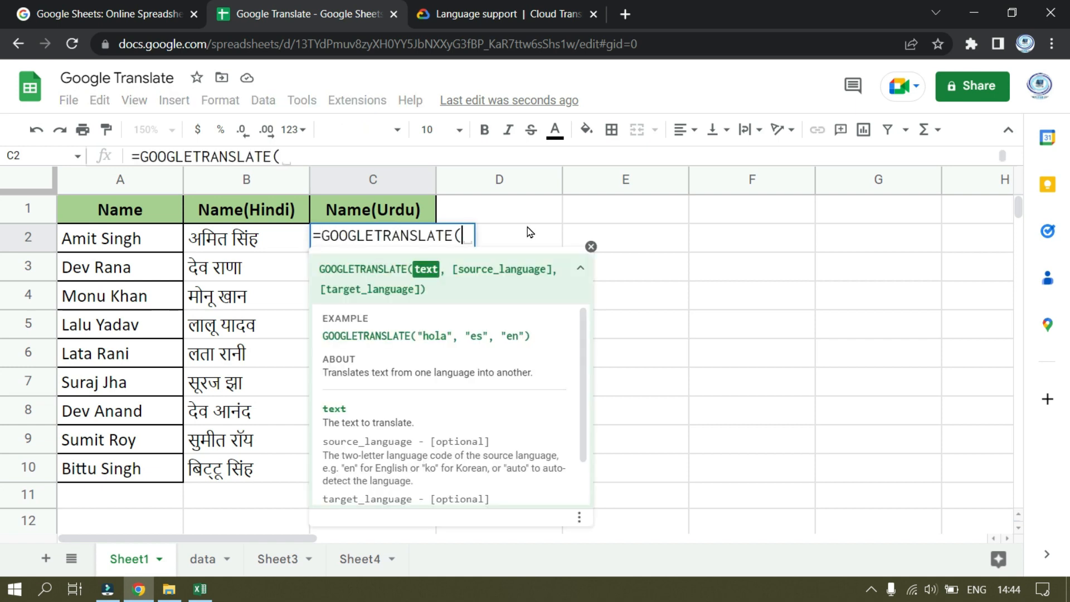
{"action": "left_click", "coordinate": [249, 250]}
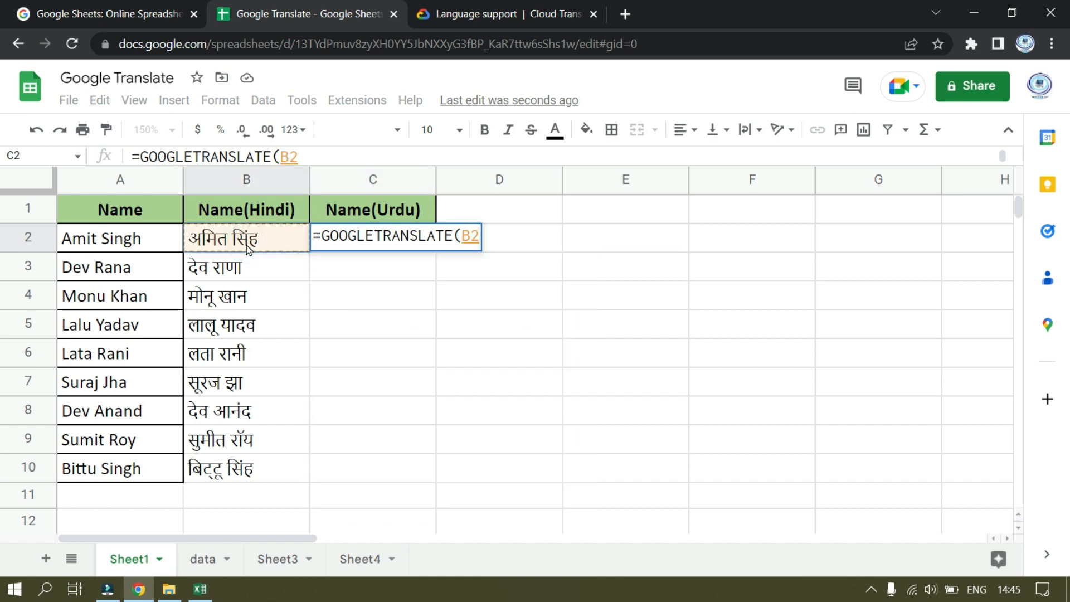
- Set "hi" as the source language in the C2 translation formula
{"action": "type", "text": ","}
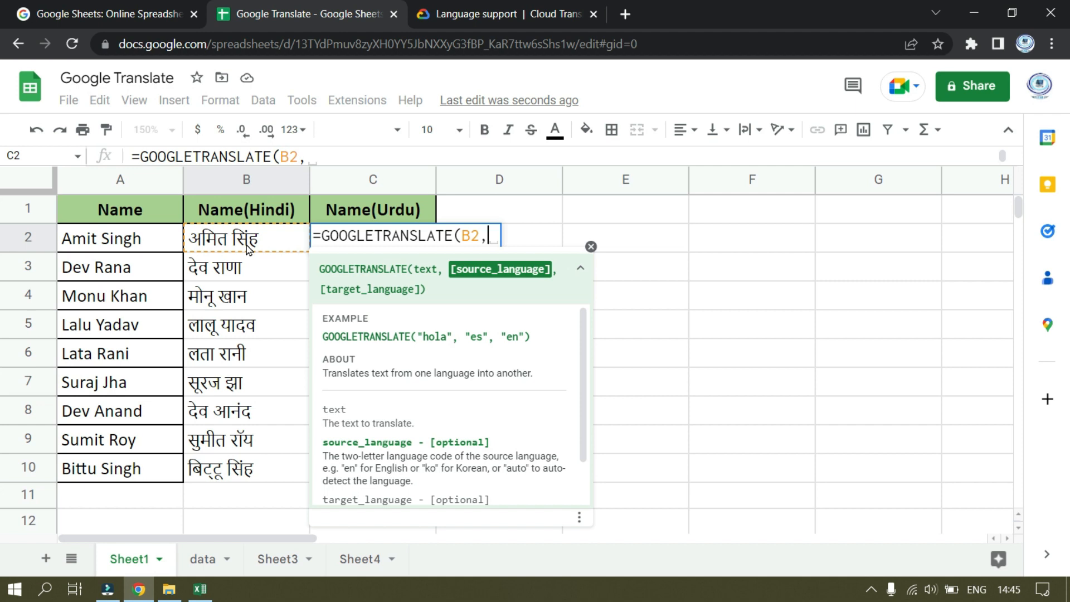
{"action": "type", "text": "\"\""}
{"action": "key", "text": "Left"}
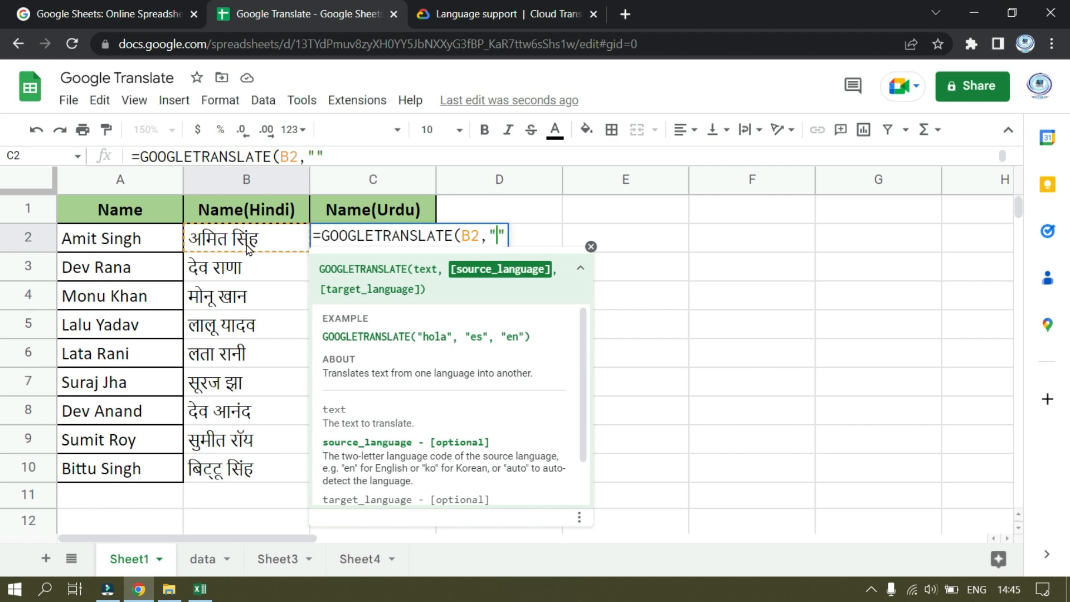
{"action": "type", "text": "hi"}
{"action": "key", "text": "Right"}
{"action": "type", "text": ","}
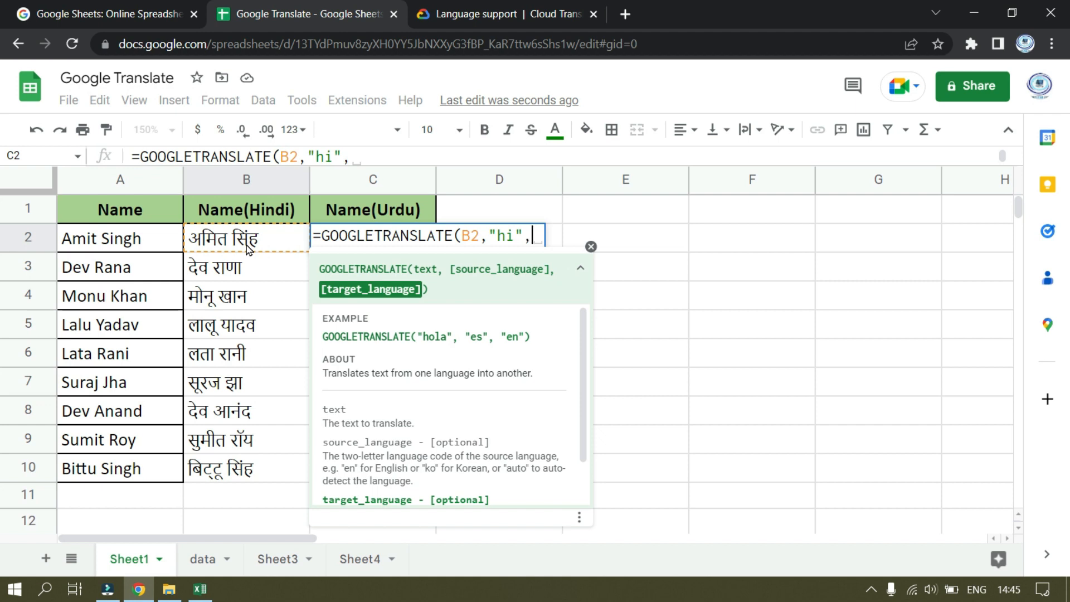
- Complete the C2 formula with "ur" as the target language and fill it down through C10
{"action": "type", "text": "\"u"}
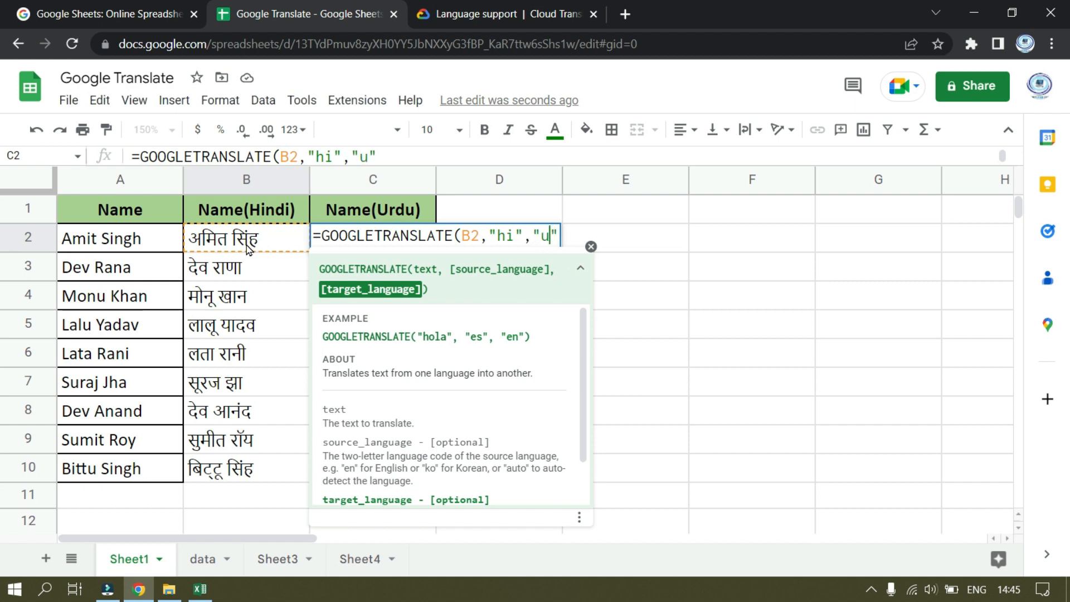
{"action": "type", "text": "r\""}
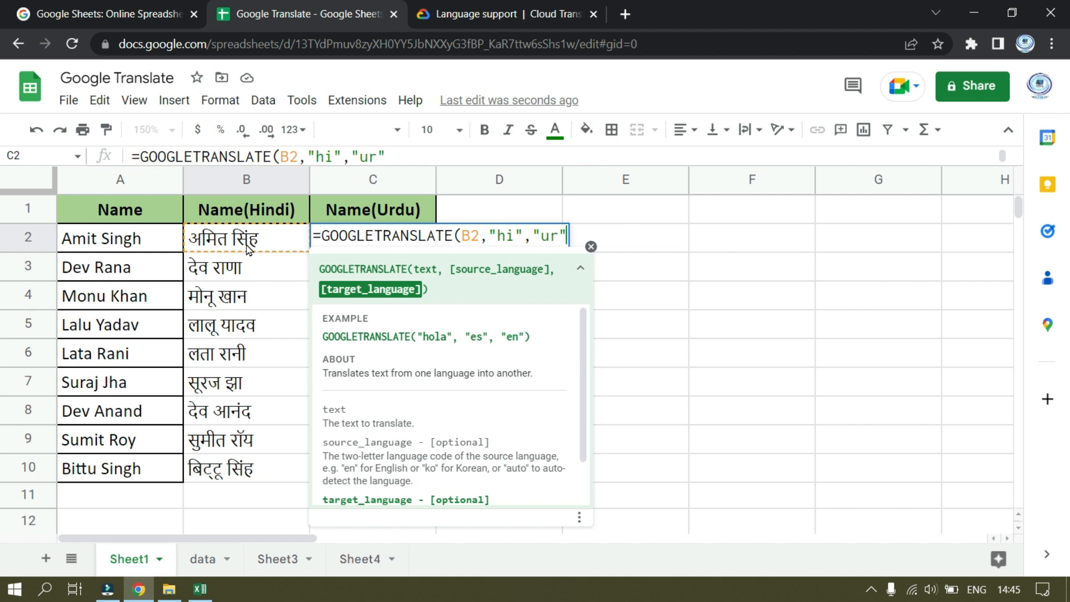
{"action": "type", "text": ")"}
{"action": "key", "text": "Return"}
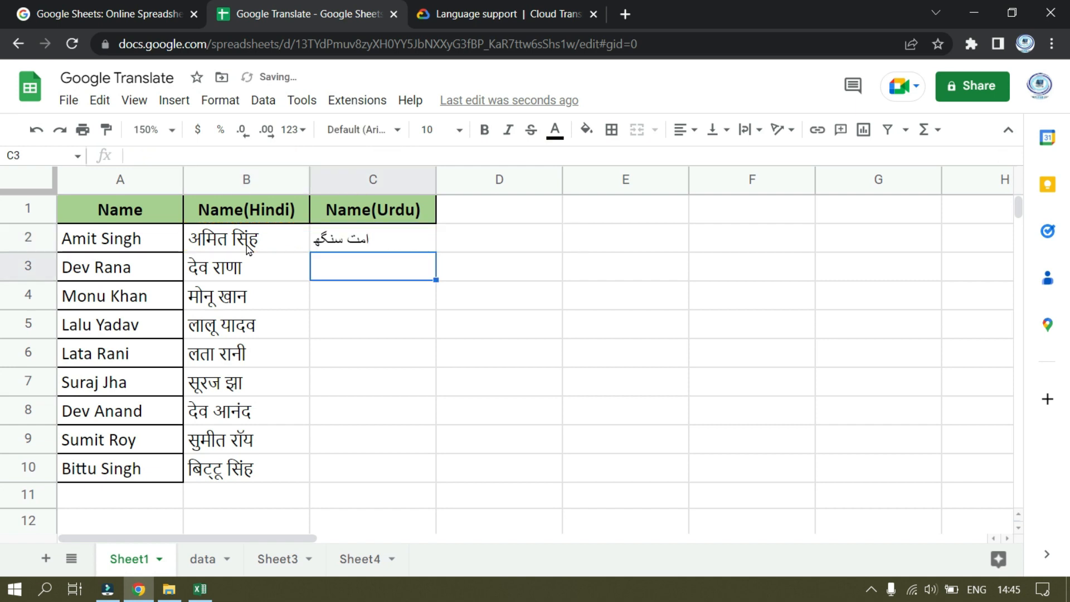
{"action": "left_click", "coordinate": [399, 244]}
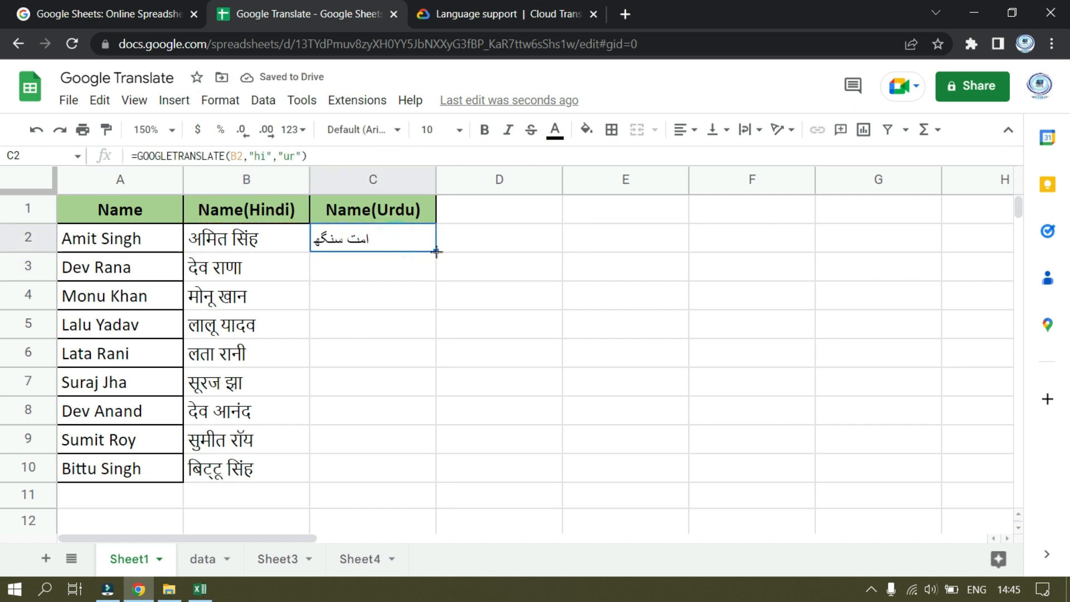
{"action": "double_click", "coordinate": [437, 251]}
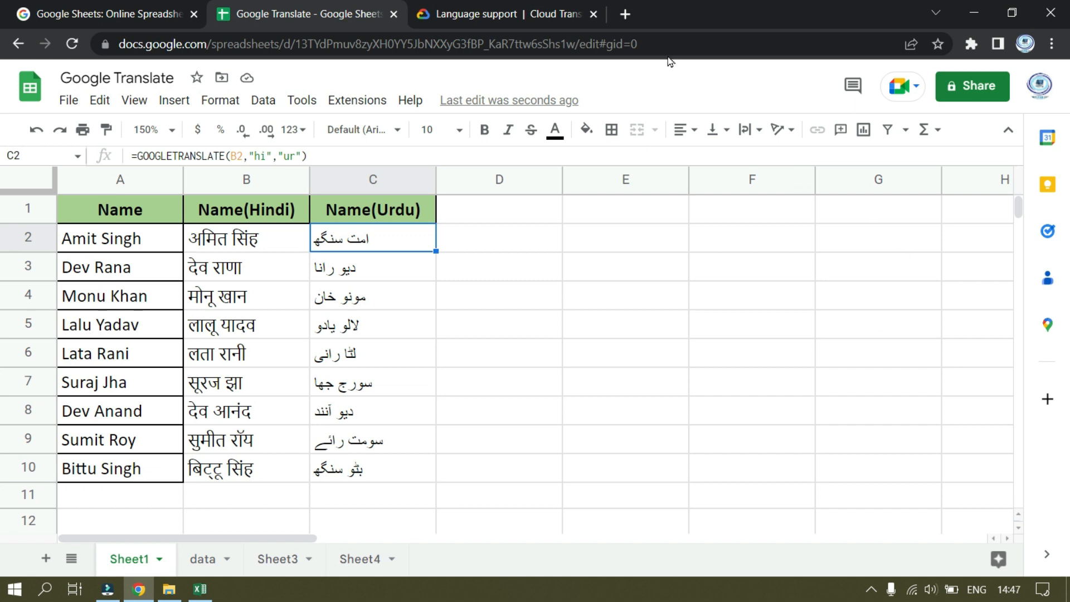
- Search for "google translate" in a new browser tab and paste the Urdu text copied from cell C2 into its translator
{"action": "left_click", "coordinate": [625, 14]}
{"action": "left_click", "coordinate": [413, 348]}
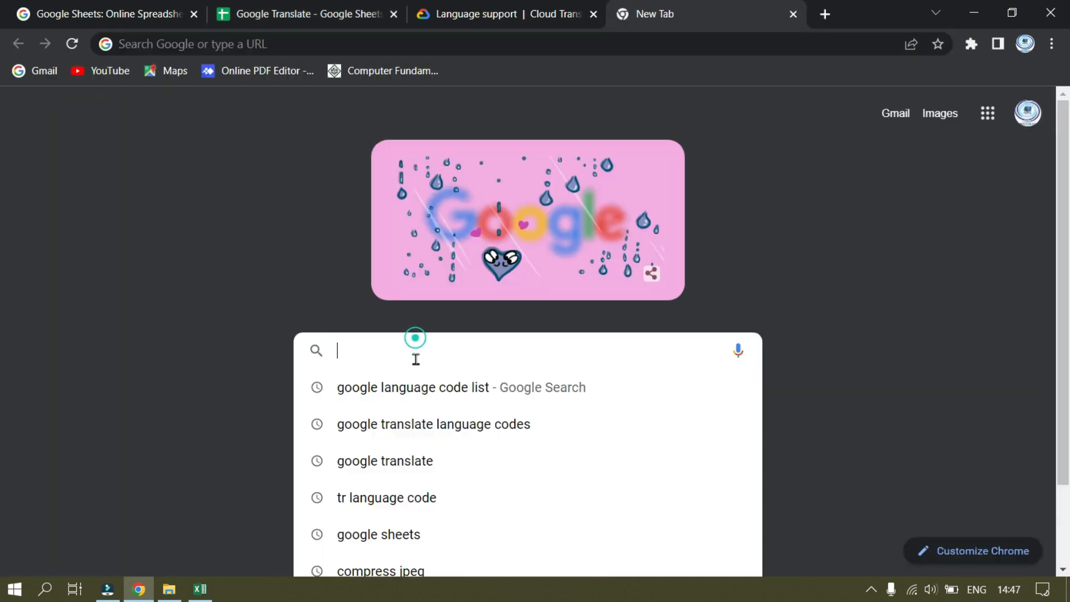
{"action": "left_click", "coordinate": [385, 458]}
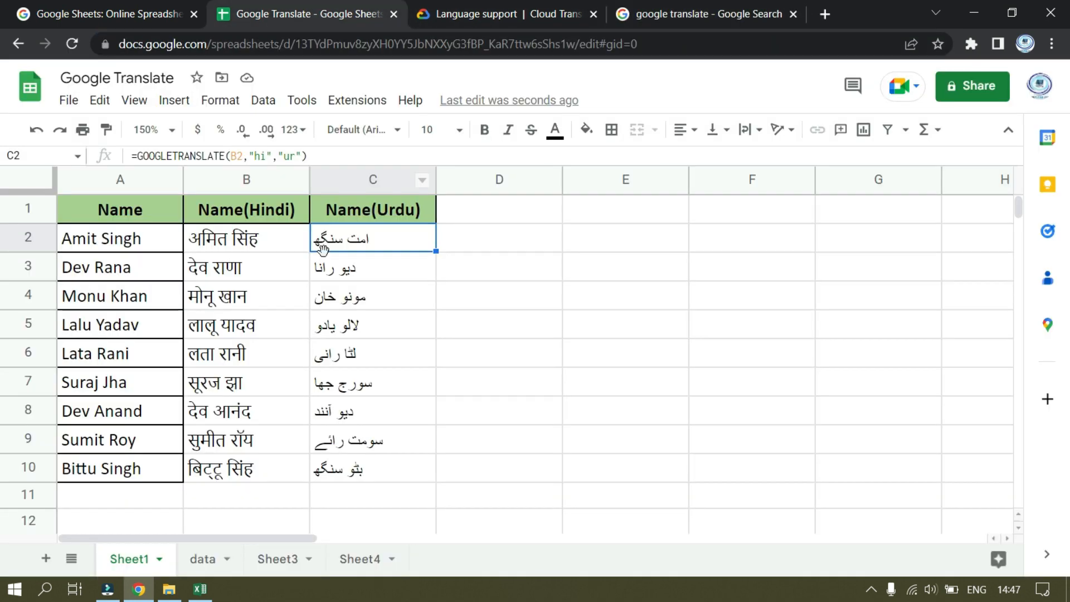
{"action": "left_click", "coordinate": [312, 14]}
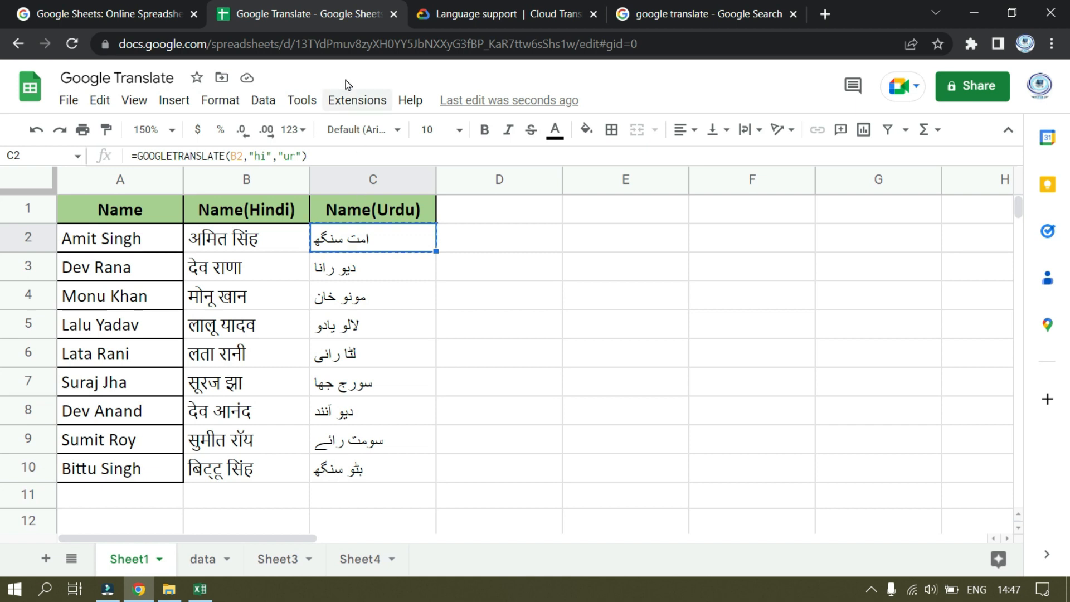
{"action": "left_click", "coordinate": [628, 21]}
{"action": "left_click", "coordinate": [199, 303]}
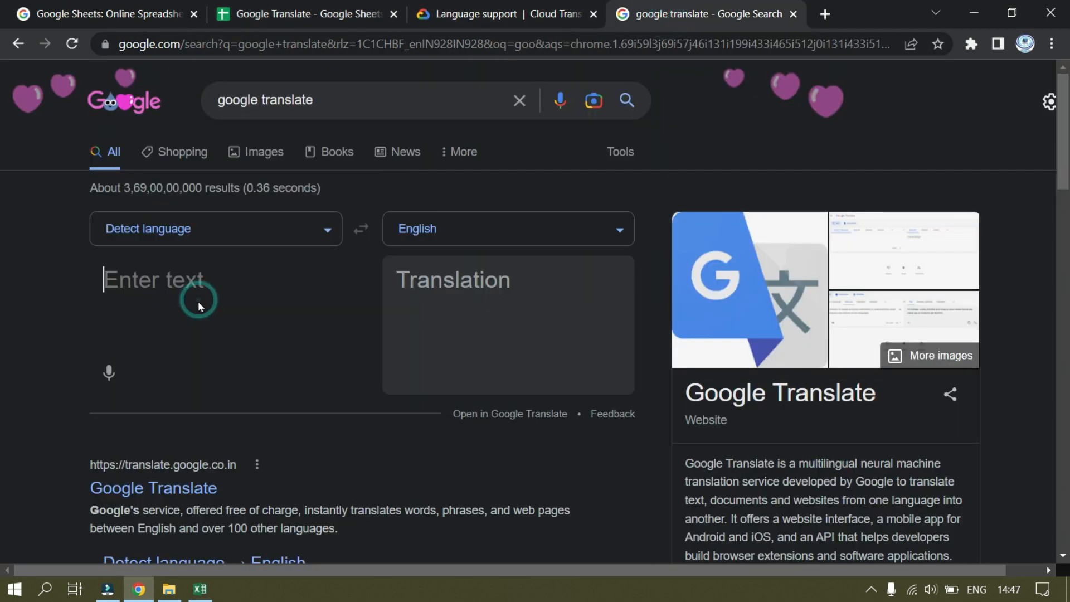
{"action": "key", "text": "ctrl+v"}
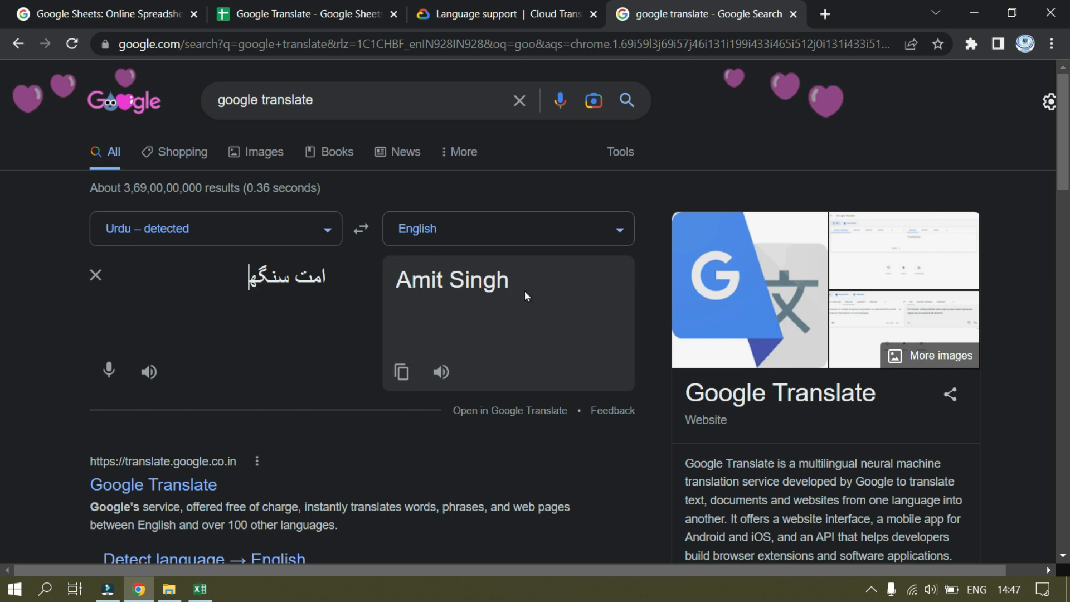
- Set the translator's target language to Hindi to check the pasted Urdu text
{"action": "left_click", "coordinate": [535, 232]}
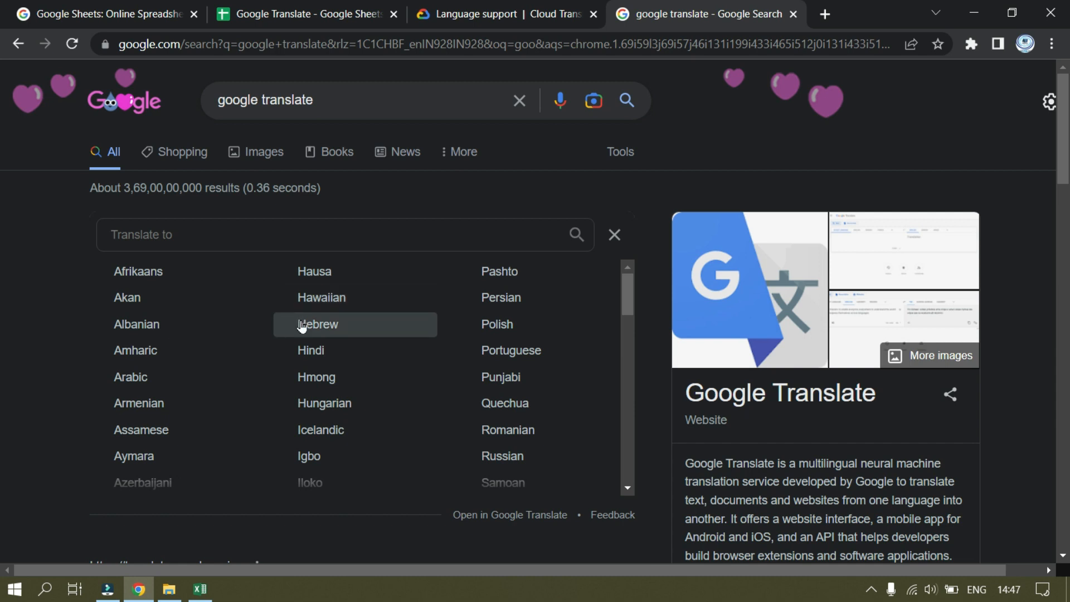
{"action": "type", "text": "h"}
{"action": "left_click", "coordinate": [144, 372]}
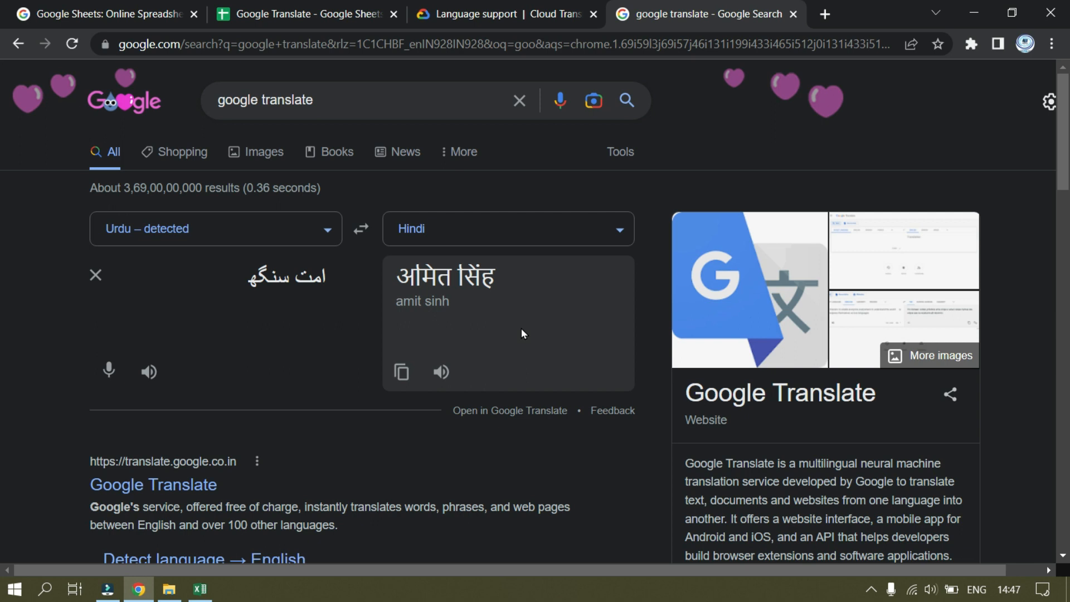
- Return to the Google Translate spreadsheet and open its print settings
{"action": "key", "text": "ctrl+2"}
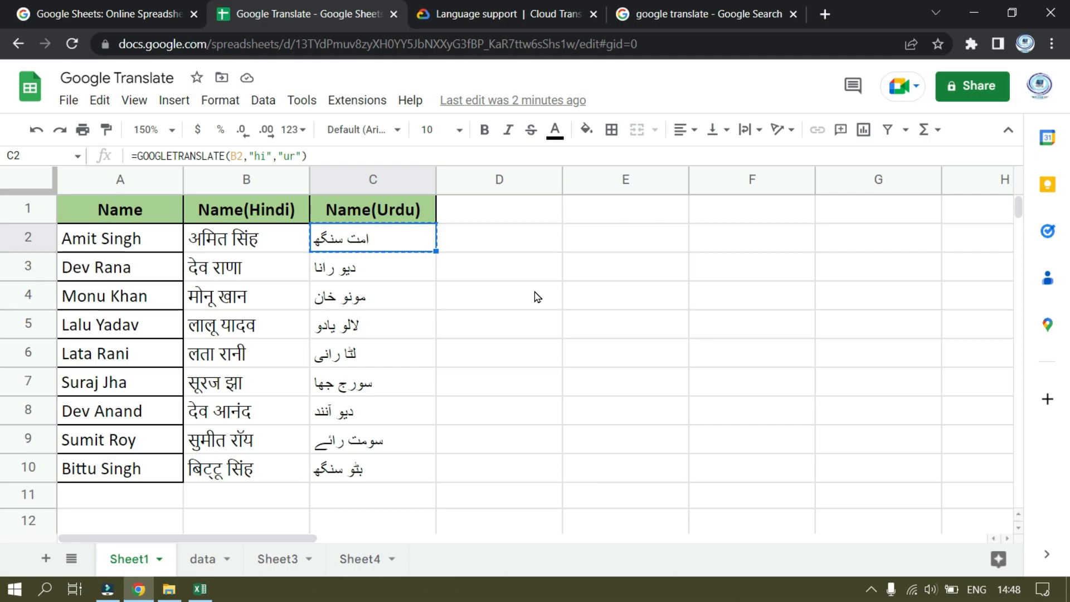
{"action": "key", "text": "ctrl+p"}
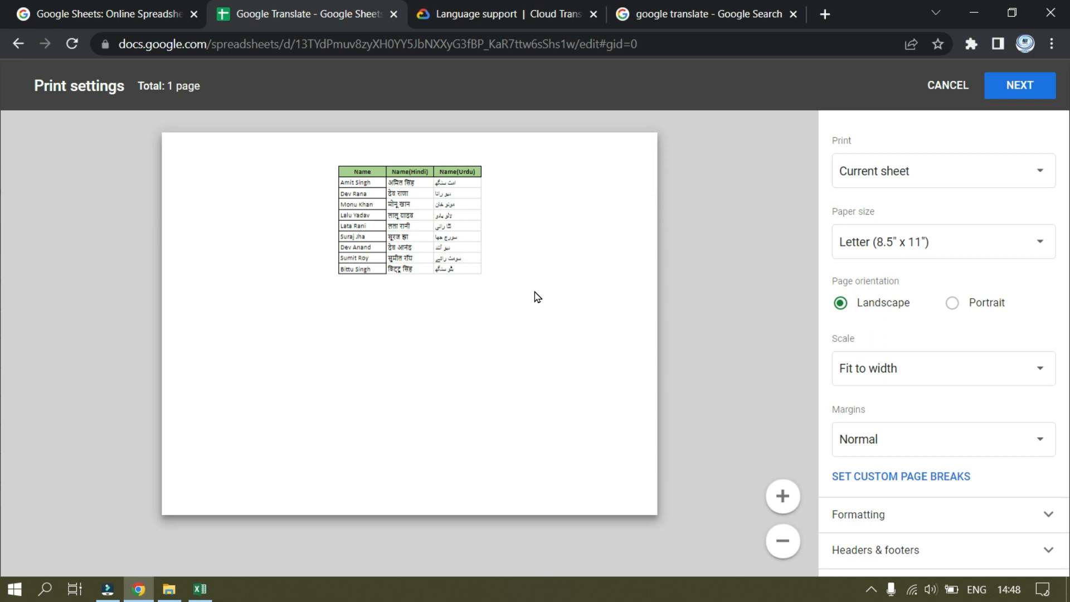
{"action": "key", "text": "Escape"}
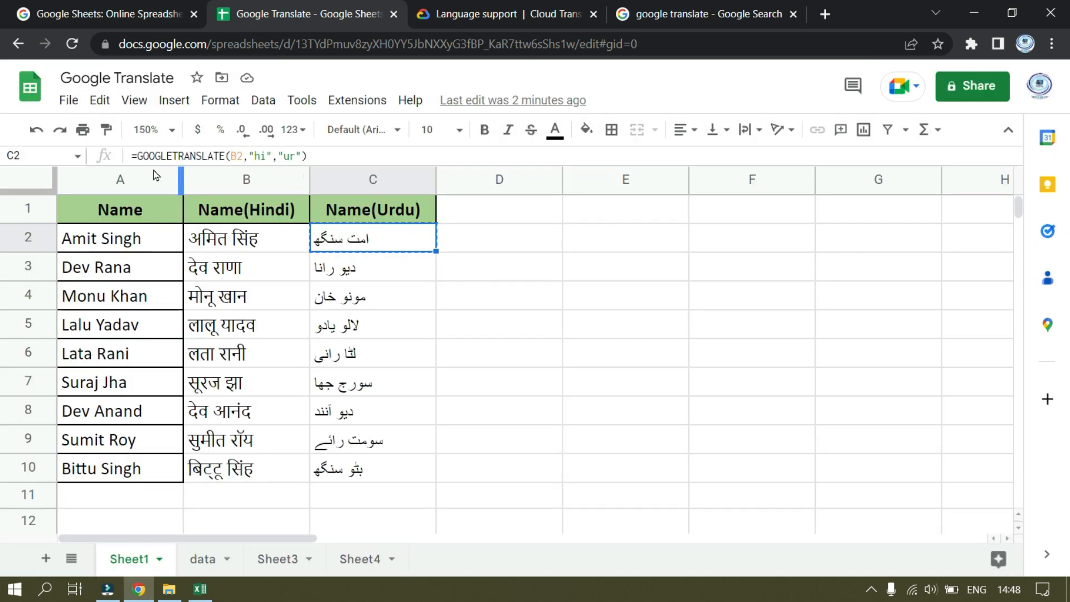
{"action": "left_click", "coordinate": [69, 101]}
{"action": "scroll", "coordinate": [108, 345], "scroll_direction": "down", "scroll_amount": 2}
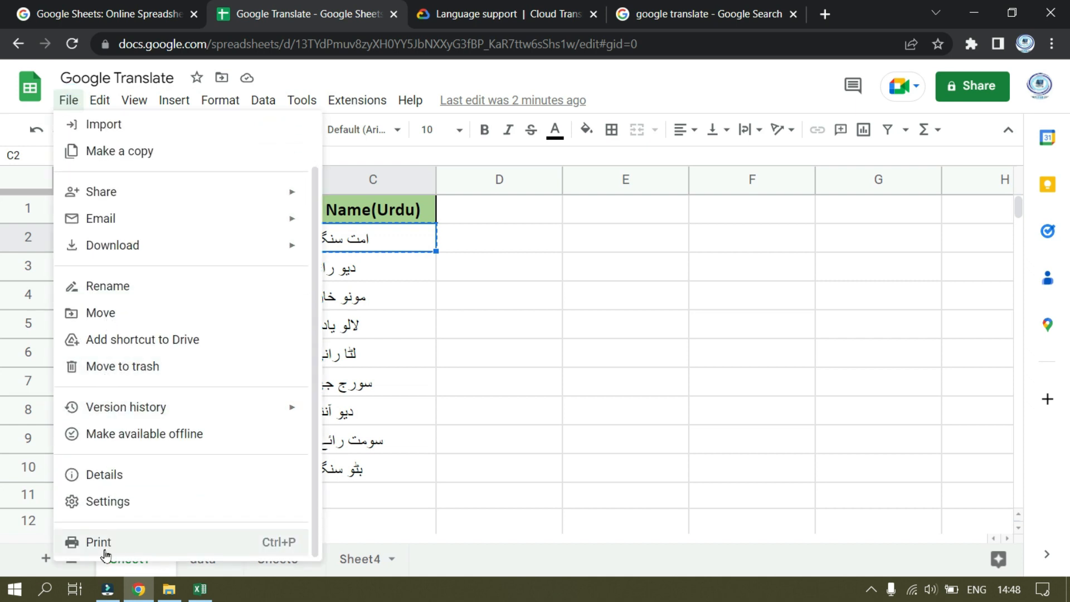
{"action": "left_click", "coordinate": [151, 545]}
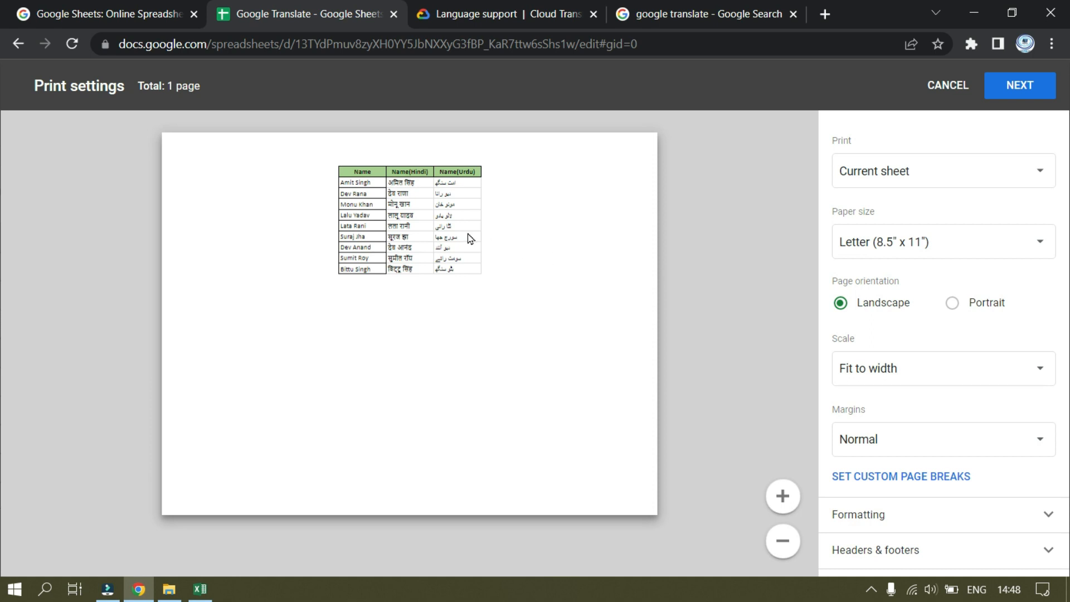
- Set the print range to Workbook, look through the preview pages, and leave the print settings
{"action": "left_click", "coordinate": [1041, 179]}
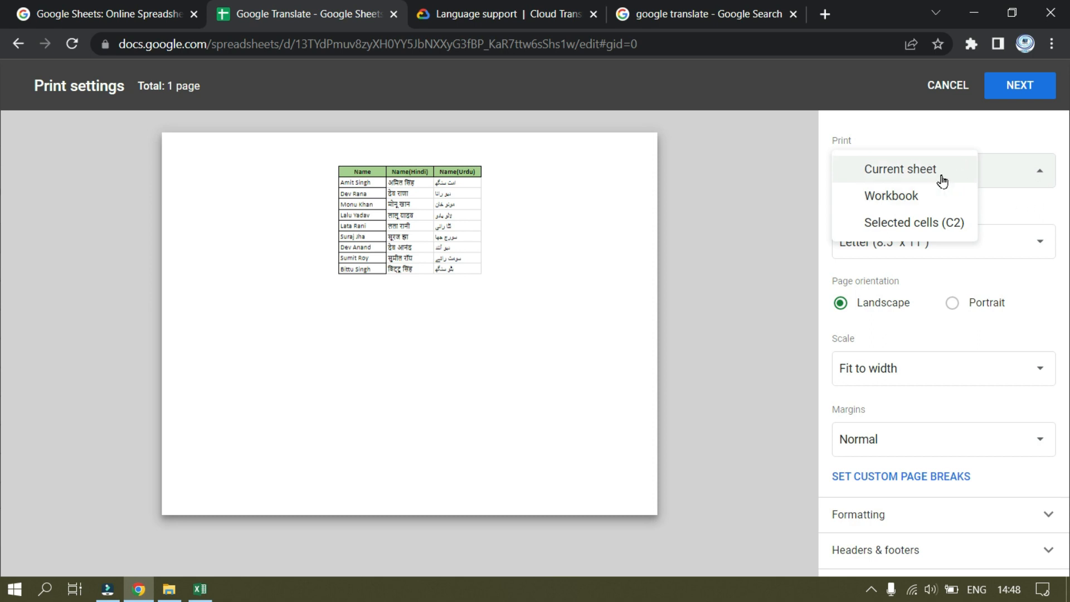
{"action": "left_click", "coordinate": [929, 147]}
{"action": "left_click", "coordinate": [935, 167]}
{"action": "left_click", "coordinate": [933, 195]}
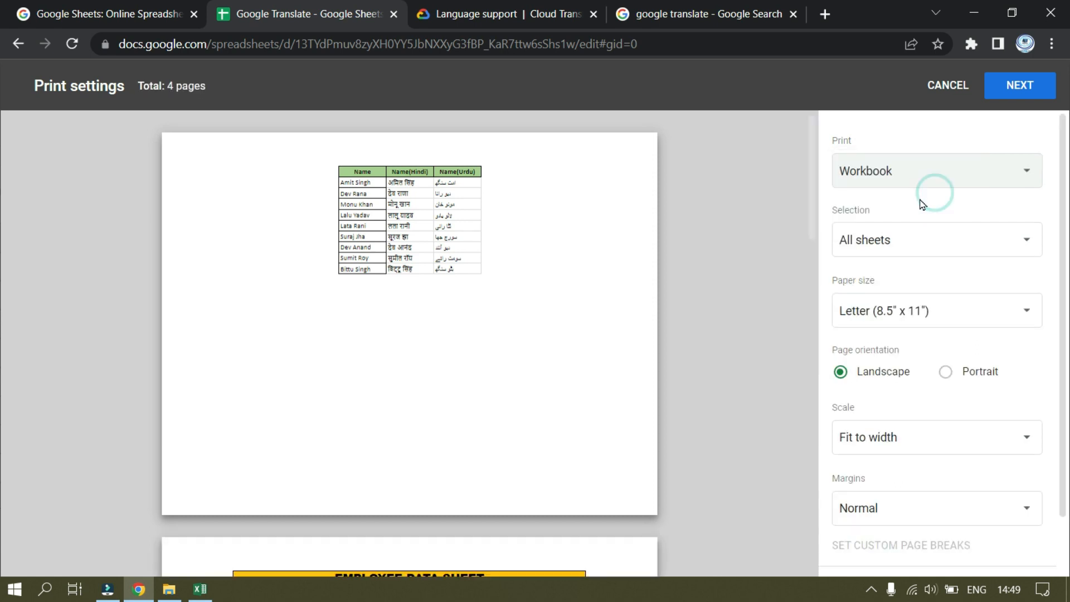
{"action": "scroll", "coordinate": [613, 230], "scroll_direction": "down", "scroll_amount": 8}
{"action": "scroll", "coordinate": [611, 229], "scroll_direction": "down", "scroll_amount": 12}
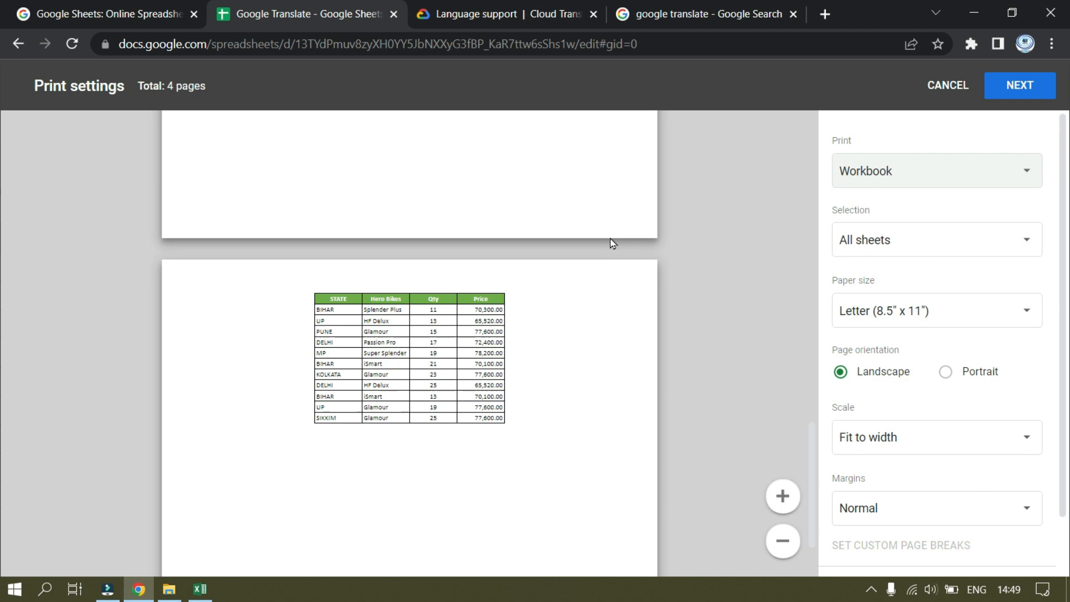
{"action": "left_click", "coordinate": [890, 186]}
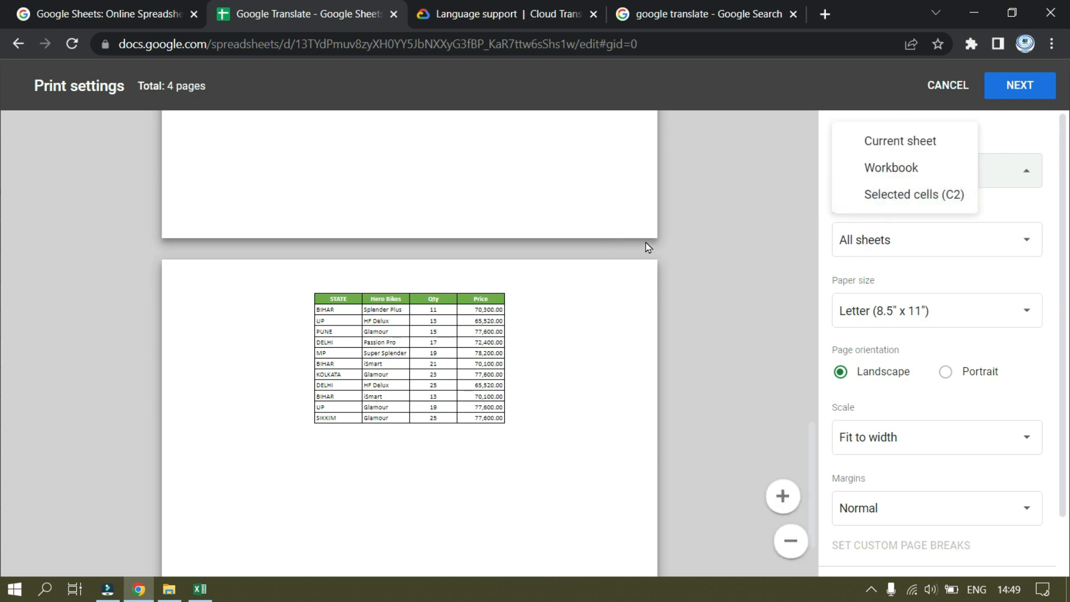
{"action": "left_click", "coordinate": [488, 315]}
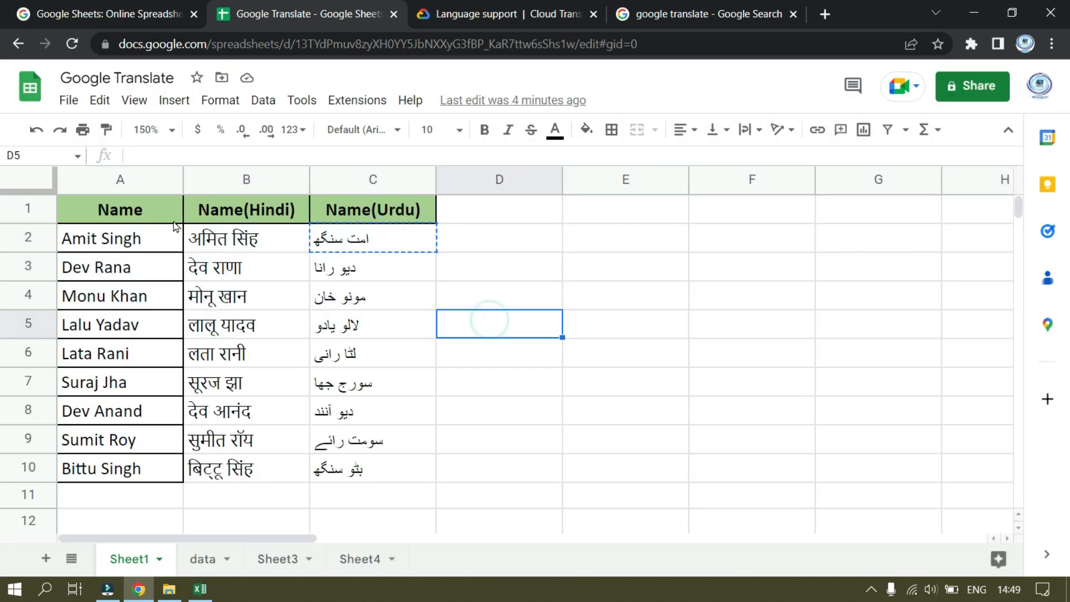
- Select cells A1:C5 and set the print range to the selected cells in the print settings
{"action": "left_click", "coordinate": [108, 206]}
{"action": "left_click_drag", "start_coordinate": [111, 229], "coordinate": [382, 334]}
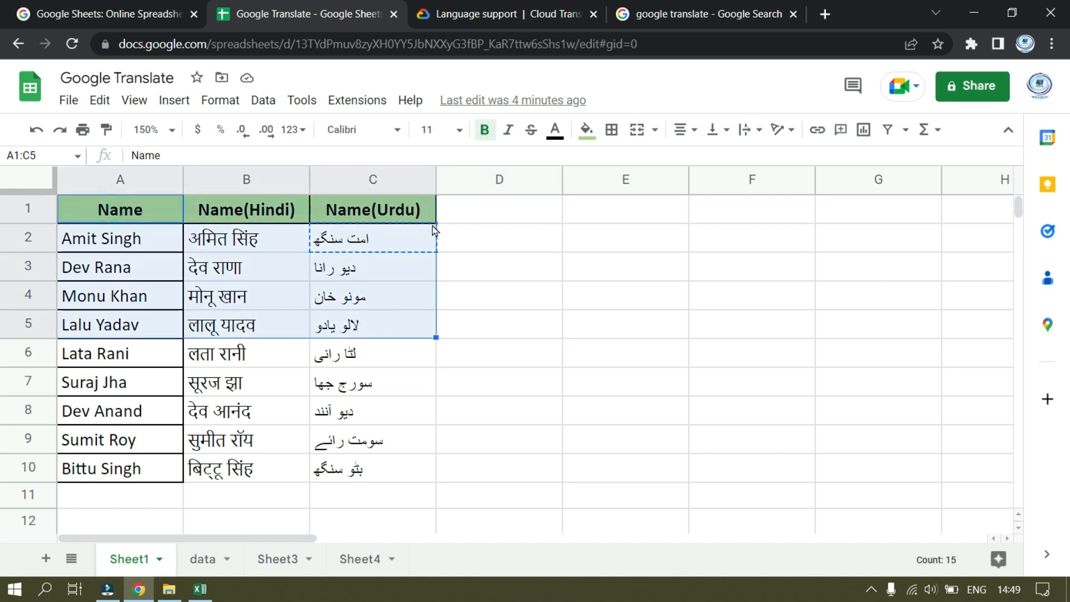
{"action": "key", "text": "ctrl+p"}
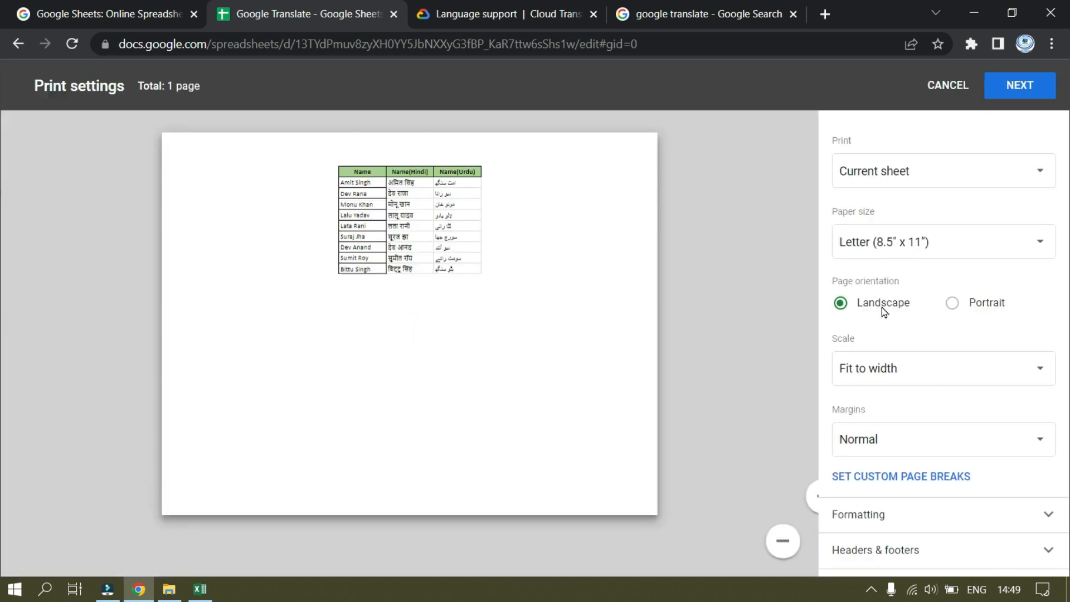
{"action": "left_click", "coordinate": [884, 191]}
{"action": "left_click", "coordinate": [895, 226]}
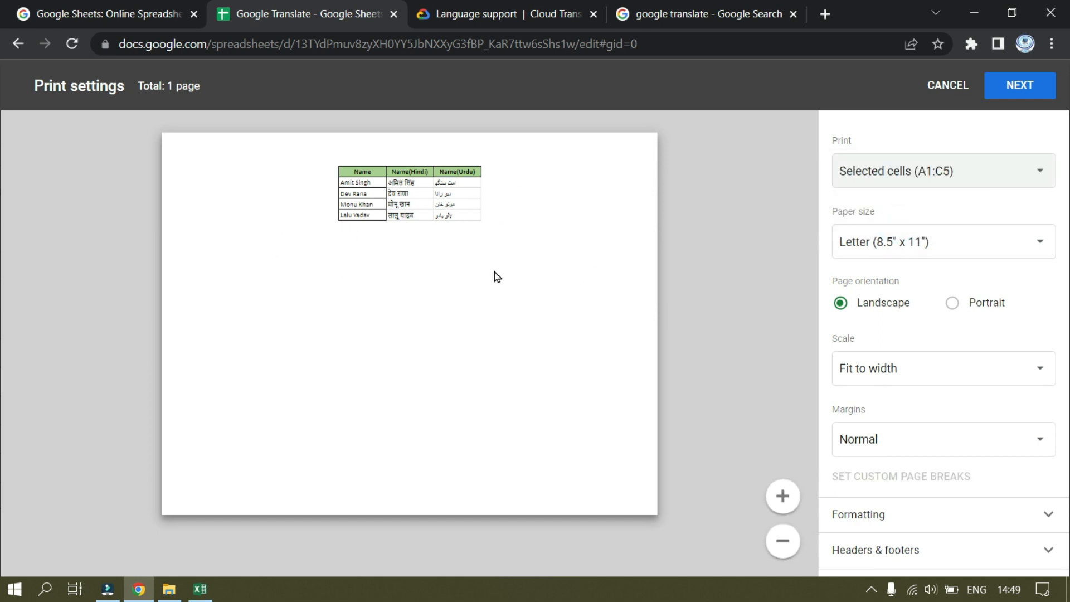
- Set the print range to Workbook and apply the selection with Sheet1, data, Sheet3 and Sheet4 all included
{"action": "left_click", "coordinate": [838, 169]}
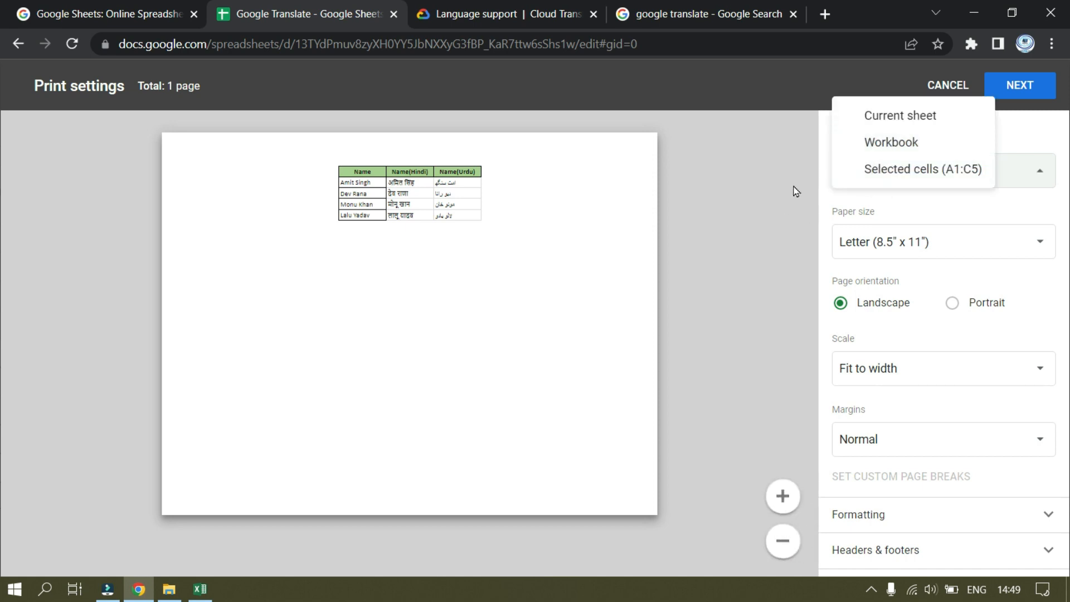
{"action": "left_click", "coordinate": [877, 152]}
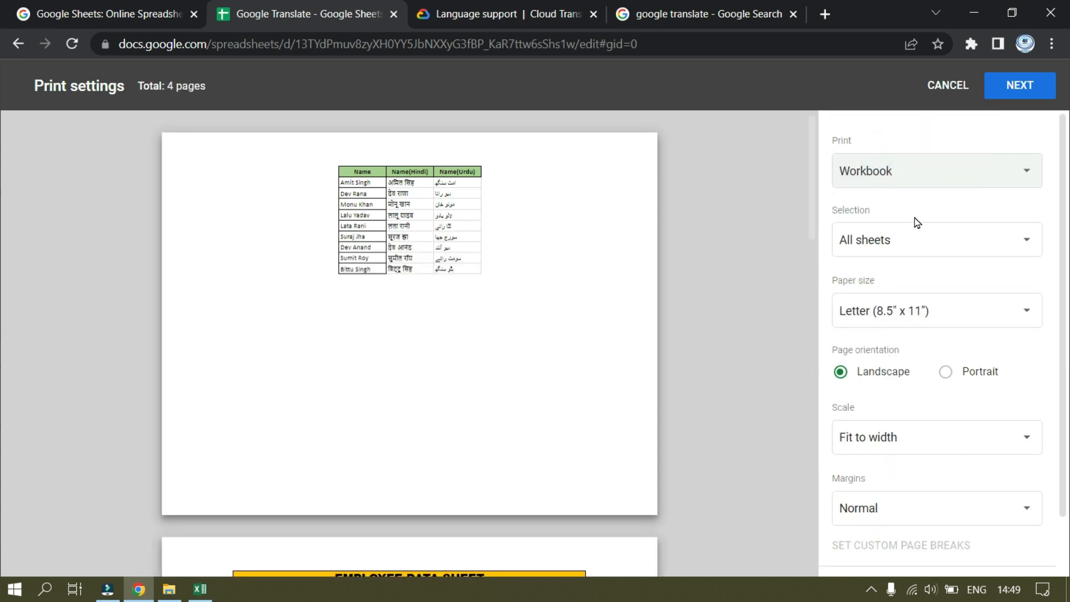
{"action": "left_click", "coordinate": [951, 252]}
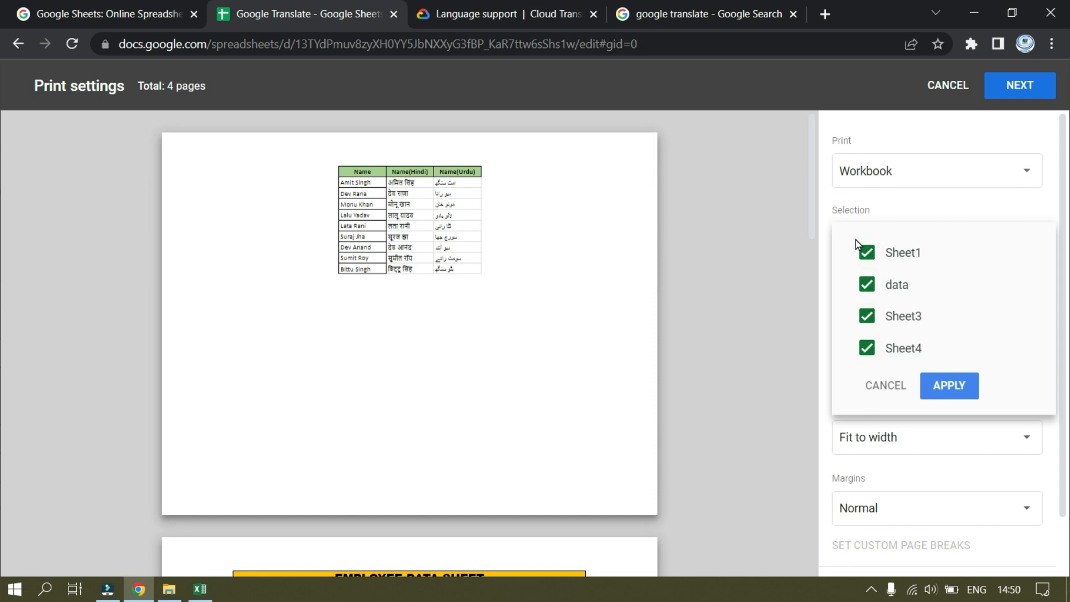
{"action": "left_click", "coordinate": [872, 254]}
{"action": "left_click", "coordinate": [867, 260]}
{"action": "left_click", "coordinate": [927, 384]}
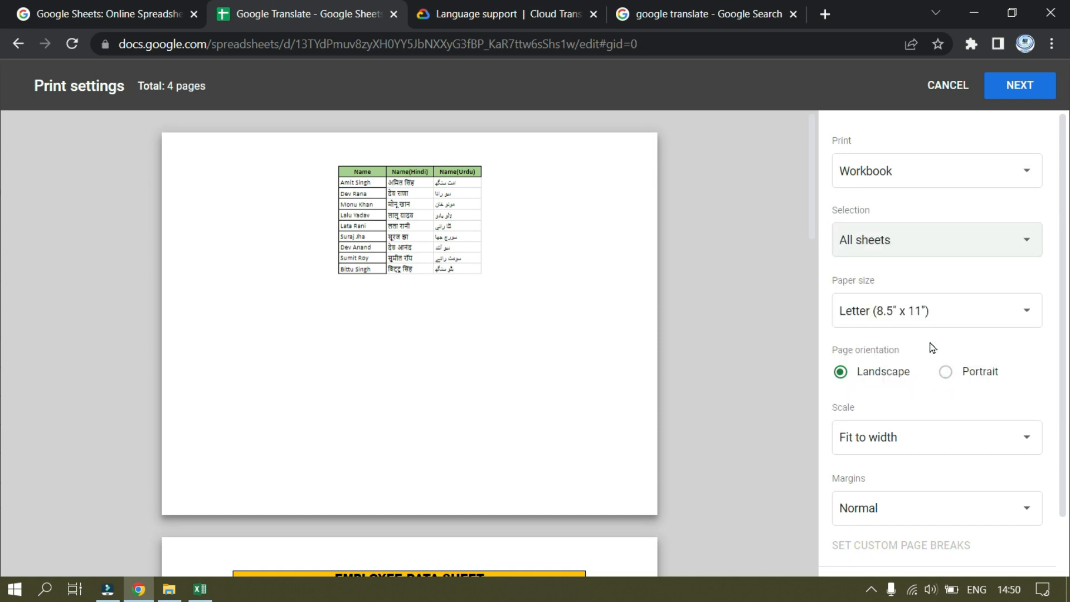
- Set the paper size to A4 (8.27" x 11.69") and the page orientation to Portrait, and review the preview pages
{"action": "left_click", "coordinate": [843, 319]}
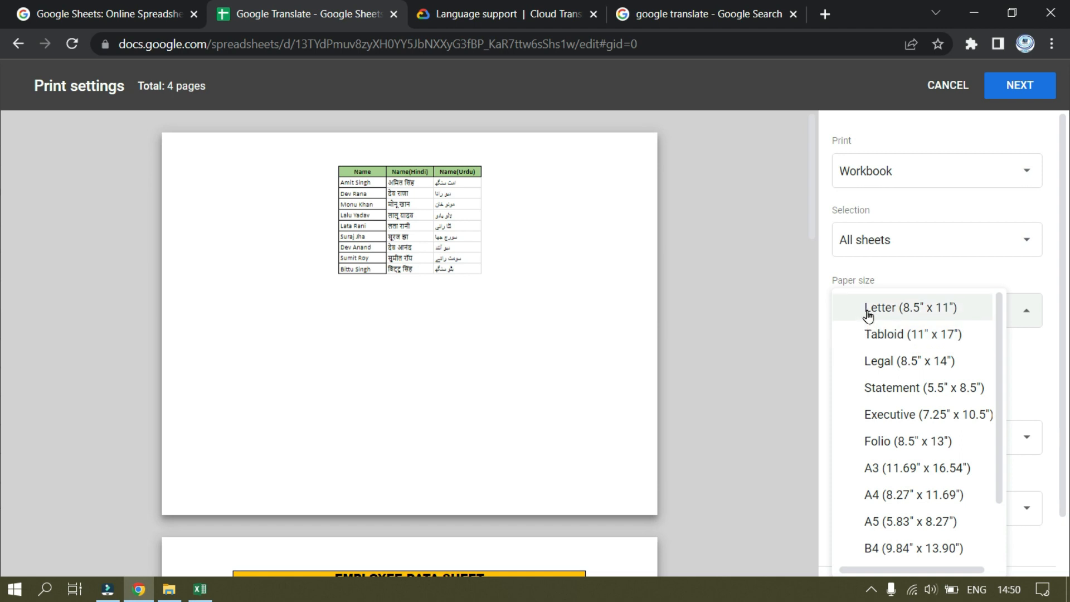
{"action": "scroll", "coordinate": [892, 404], "scroll_direction": "down", "scroll_amount": 2}
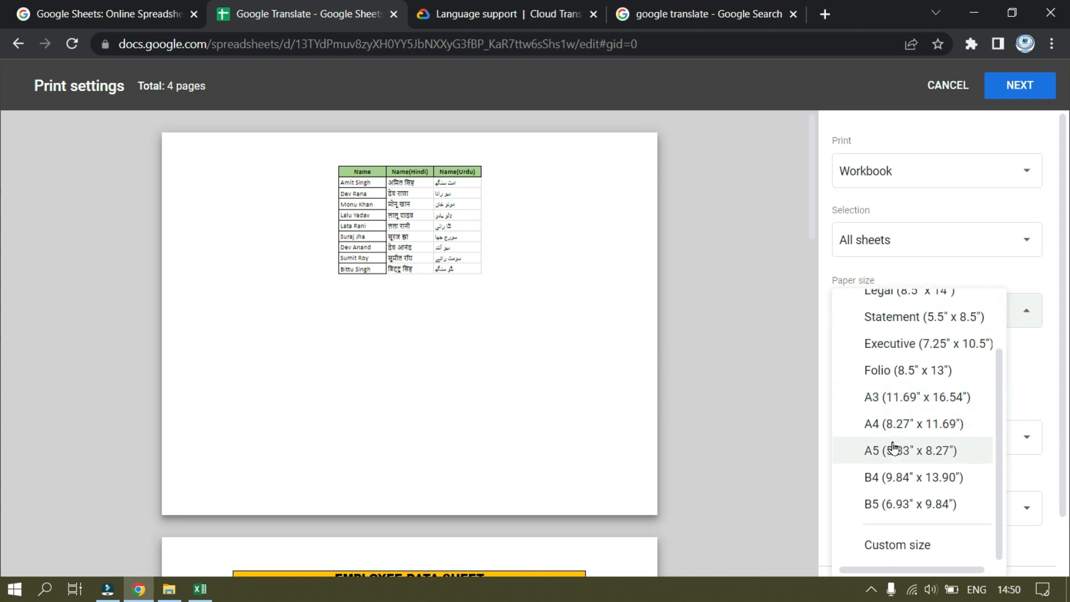
{"action": "left_click", "coordinate": [874, 421]}
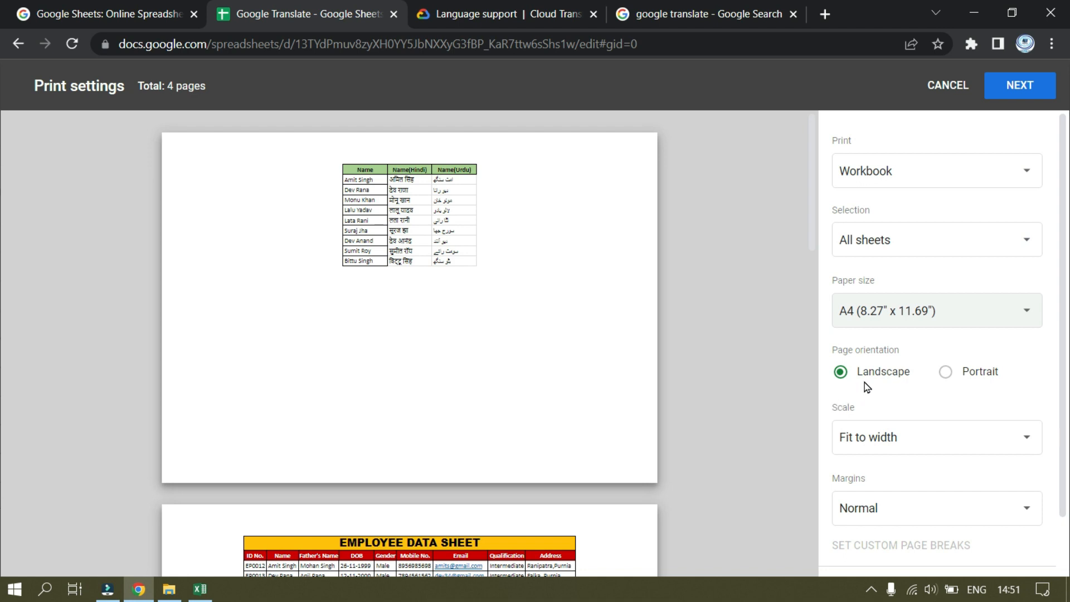
{"action": "left_click", "coordinate": [946, 372]}
{"action": "scroll", "coordinate": [536, 401], "scroll_direction": "down", "scroll_amount": 10}
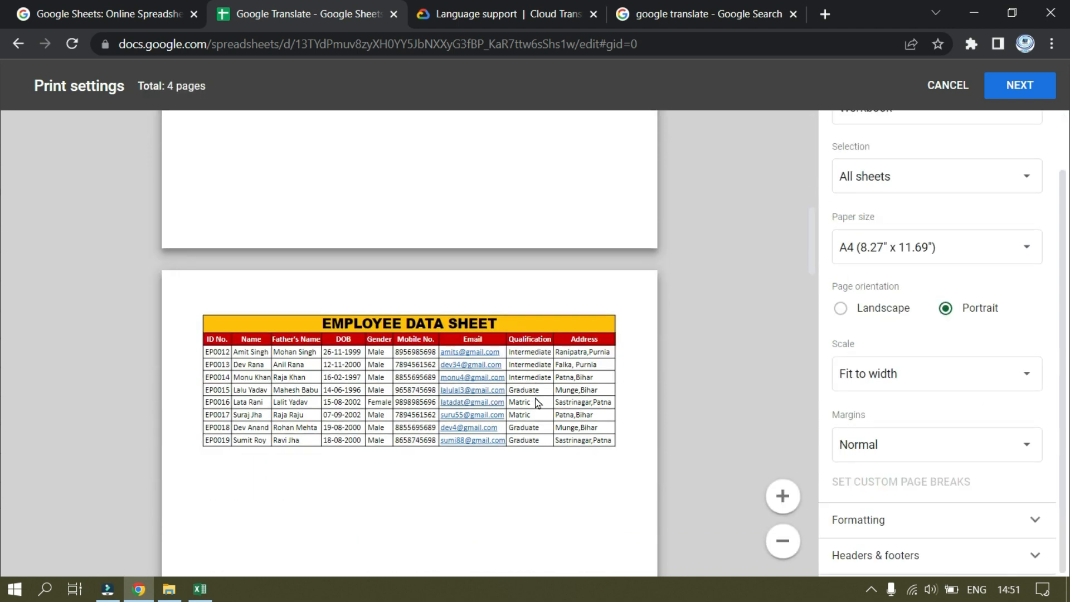
{"action": "scroll", "coordinate": [536, 400], "scroll_direction": "up", "scroll_amount": 5}
{"action": "scroll", "coordinate": [537, 403], "scroll_direction": "down", "scroll_amount": 12}
{"action": "scroll", "coordinate": [538, 404], "scroll_direction": "up", "scroll_amount": 15}
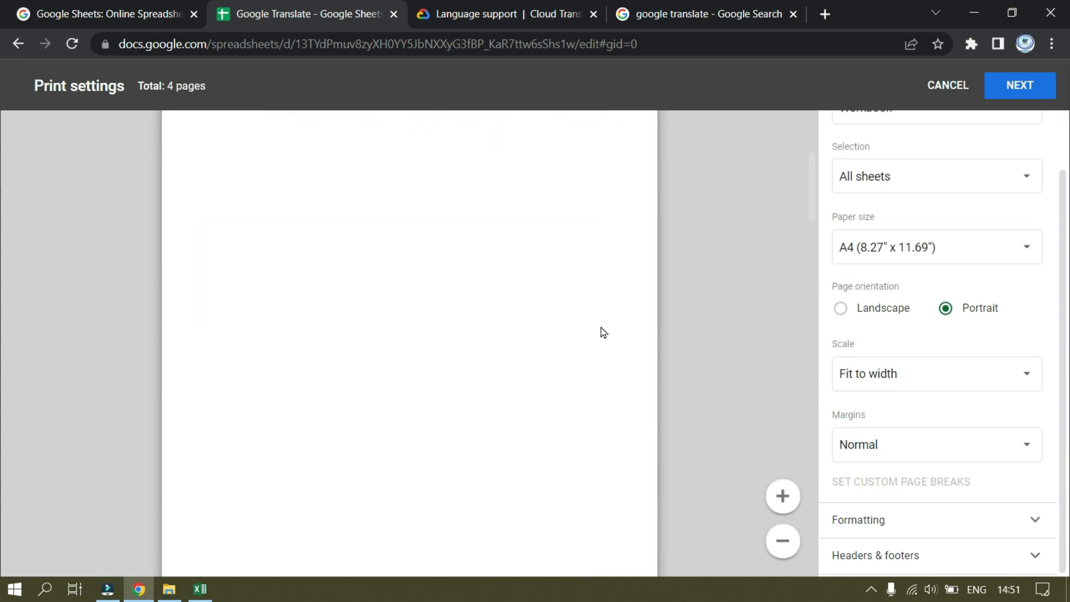
- Try the Fit to height print scale on the employee data sheet, and restore Fit to width
{"action": "left_click", "coordinate": [890, 385]}
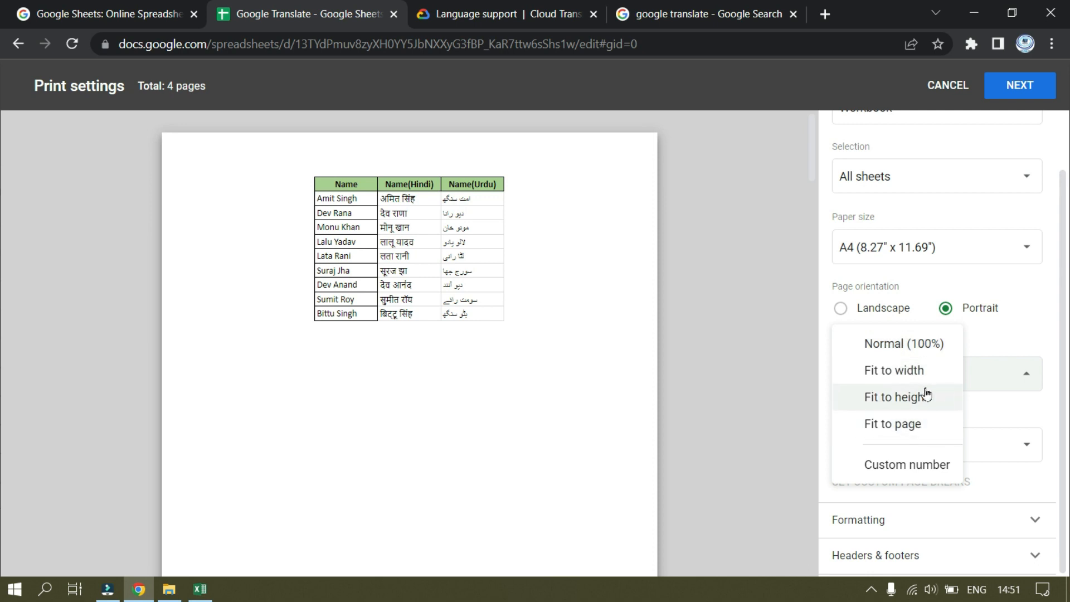
{"action": "scroll", "coordinate": [552, 301], "scroll_direction": "down", "scroll_amount": 12}
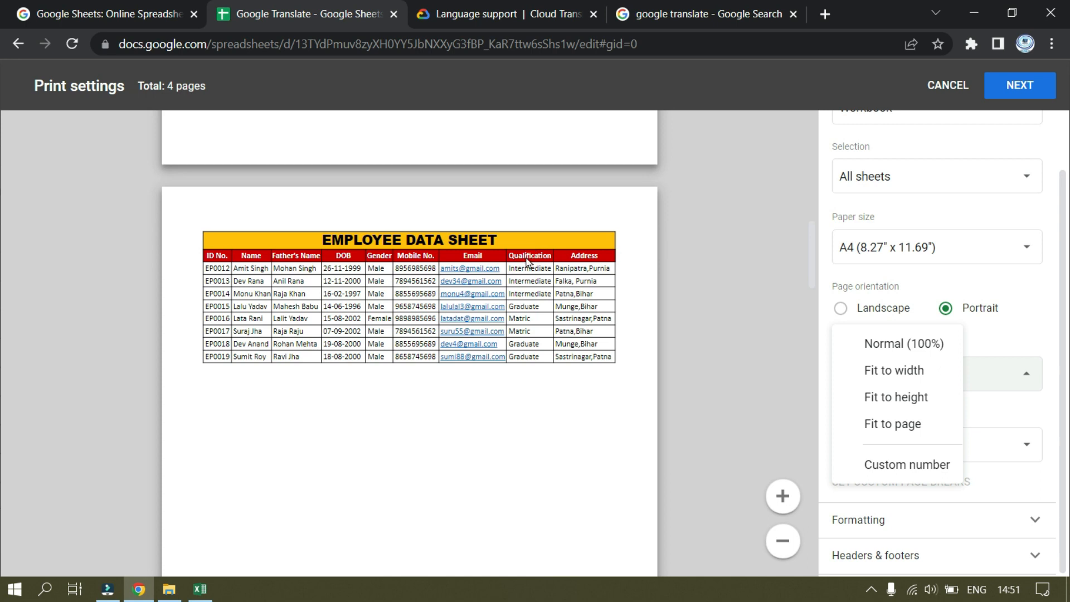
{"action": "left_click", "coordinate": [883, 396]}
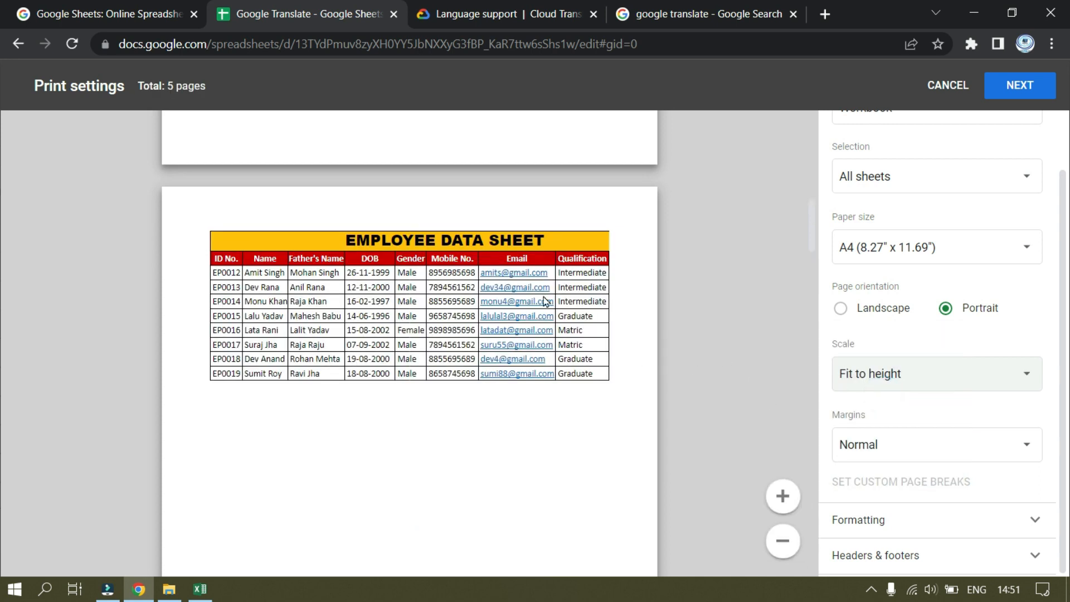
{"action": "left_click", "coordinate": [847, 373]}
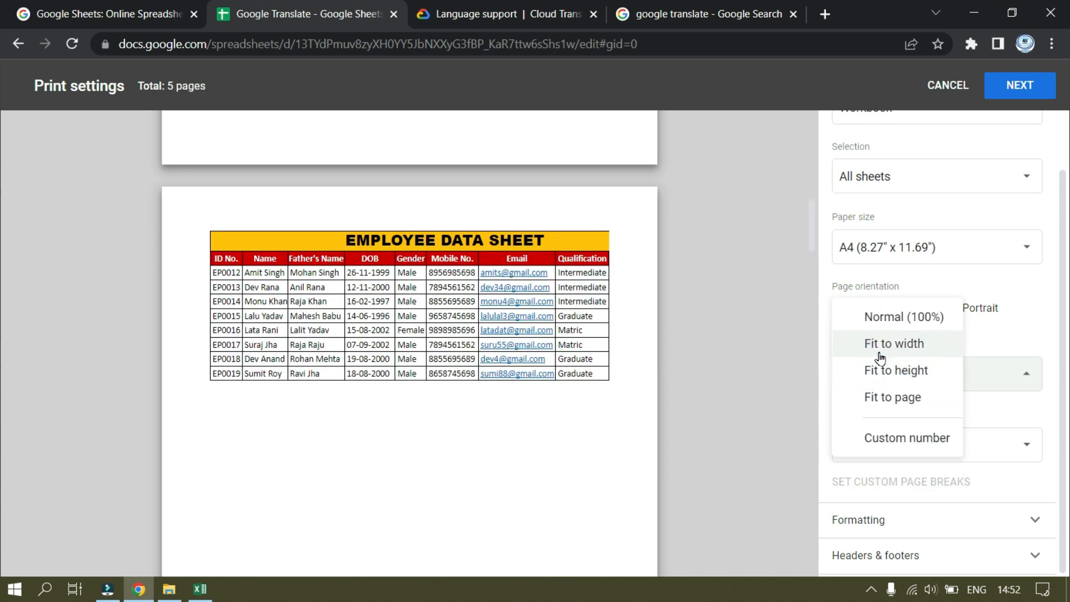
{"action": "left_click", "coordinate": [880, 345]}
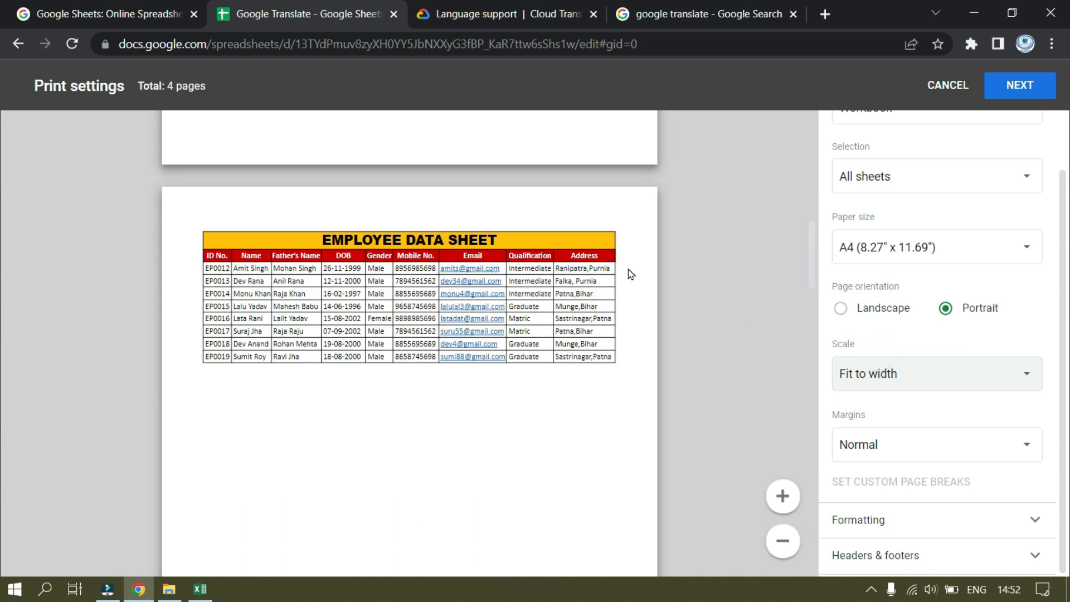
- Try the Fit to height print scale once more, and set the scale to Fit to page
{"action": "left_click", "coordinate": [887, 374]}
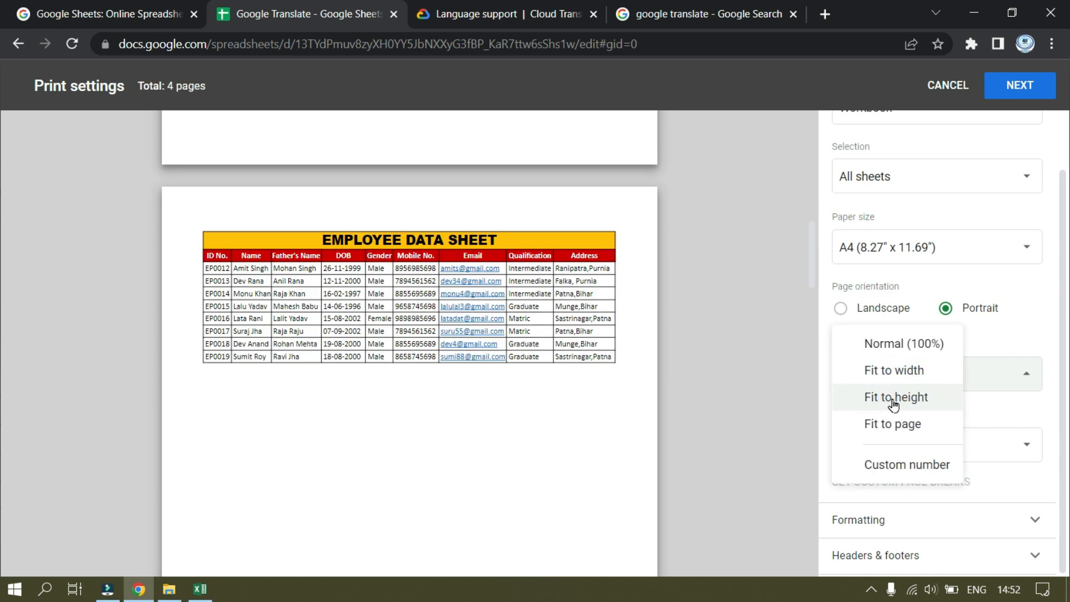
{"action": "left_click", "coordinate": [894, 399]}
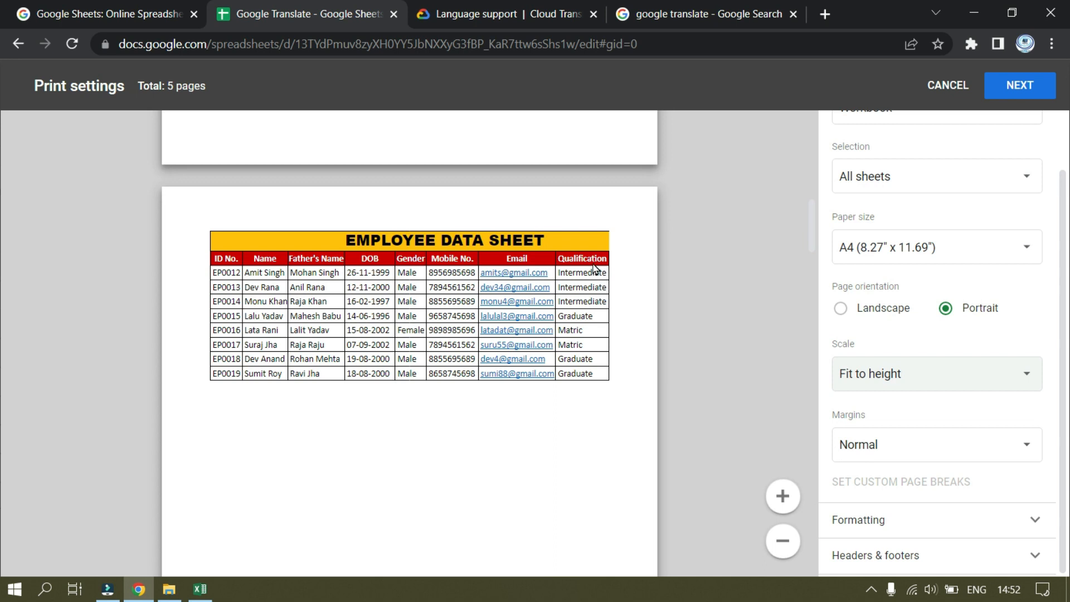
{"action": "left_click", "coordinate": [893, 372]}
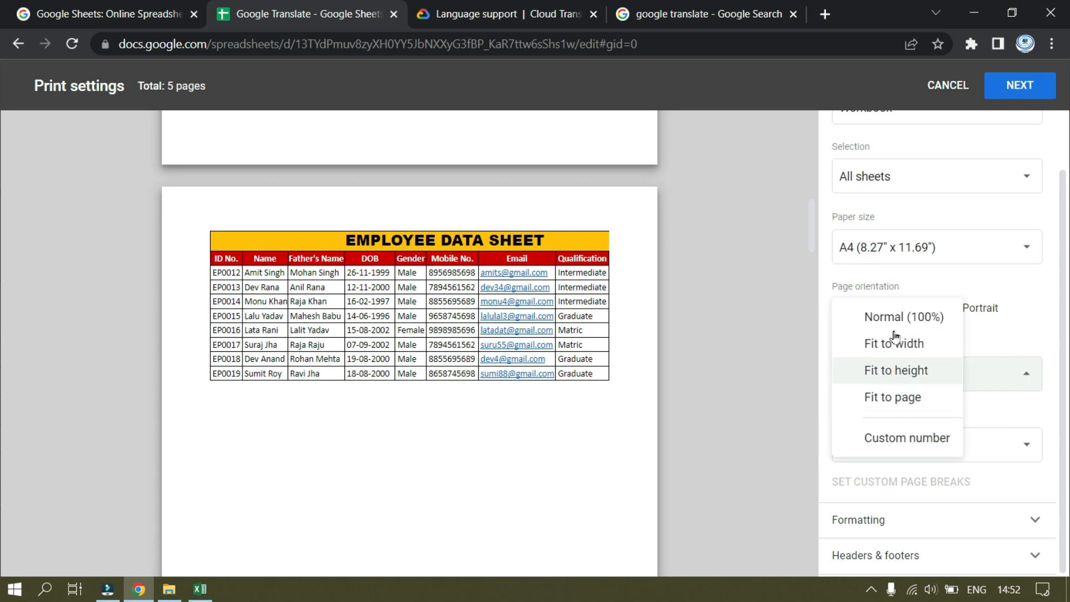
{"action": "left_click", "coordinate": [890, 398]}
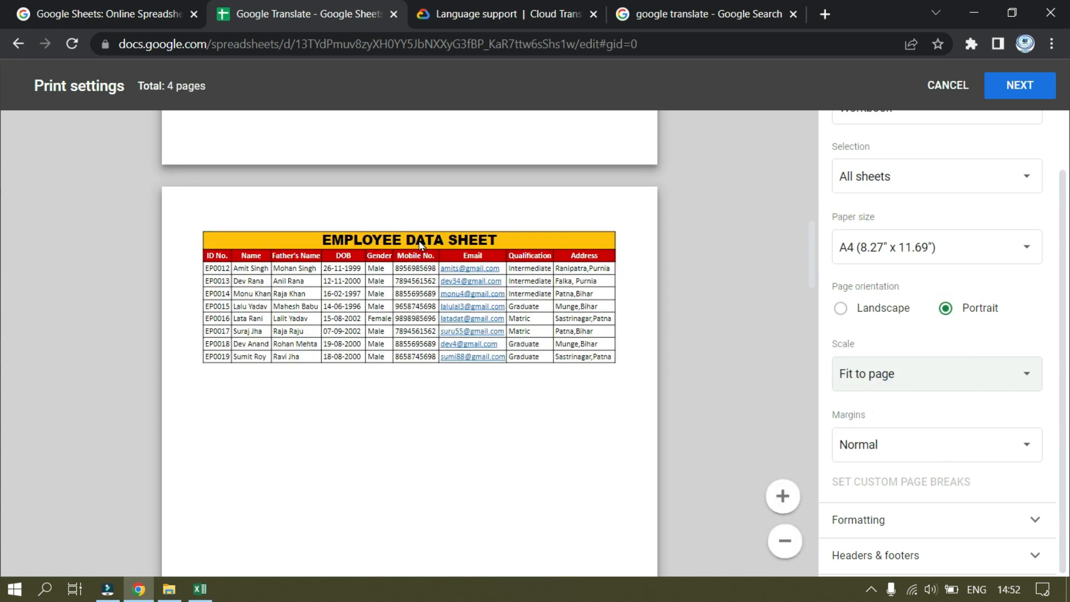
{"action": "left_click", "coordinate": [875, 372]}
{"action": "left_click", "coordinate": [874, 370]}
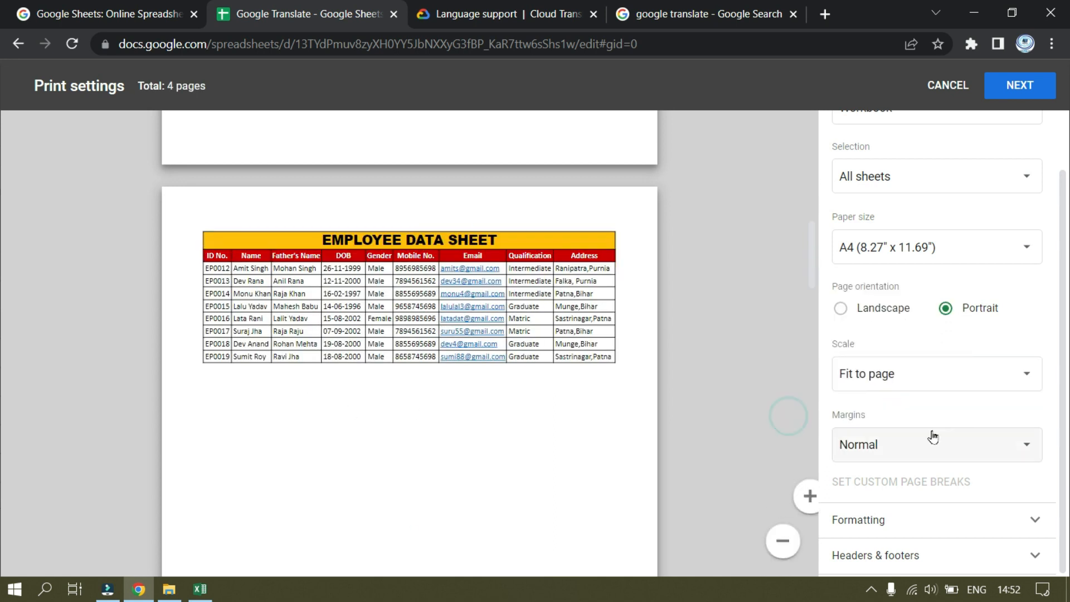
- Try Narrow print margins on the employee data sheet, and restore Normal margins
{"action": "left_click", "coordinate": [957, 448]}
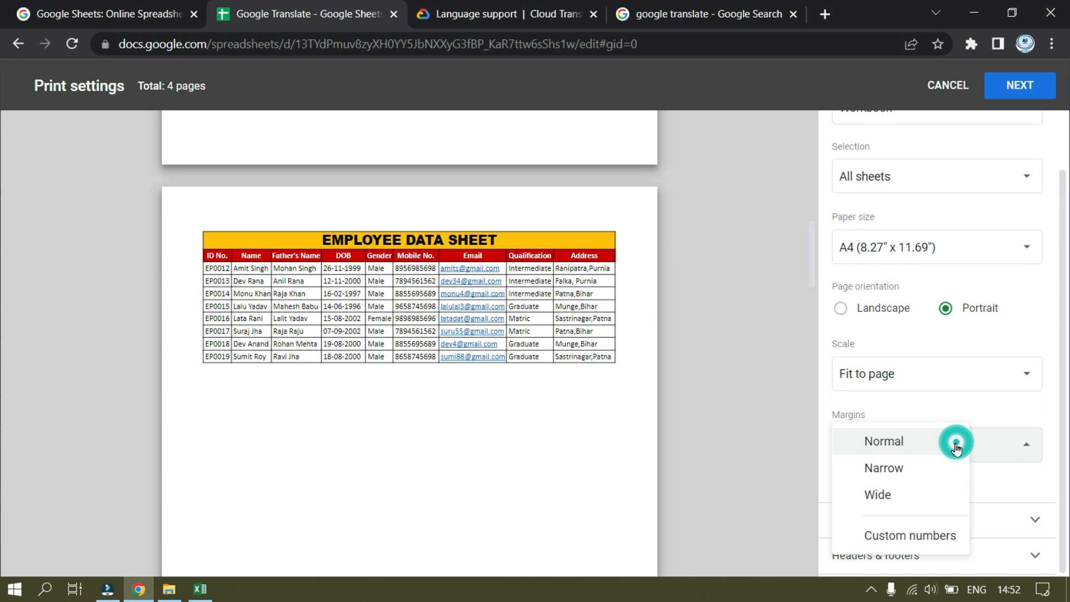
{"action": "left_click", "coordinate": [939, 475]}
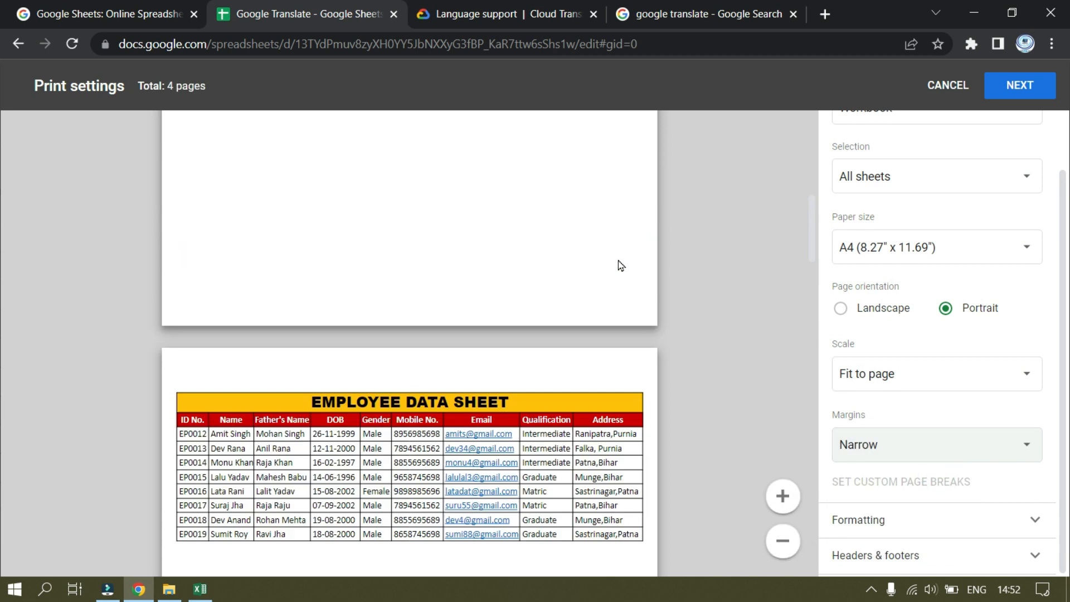
{"action": "left_click", "coordinate": [876, 446]}
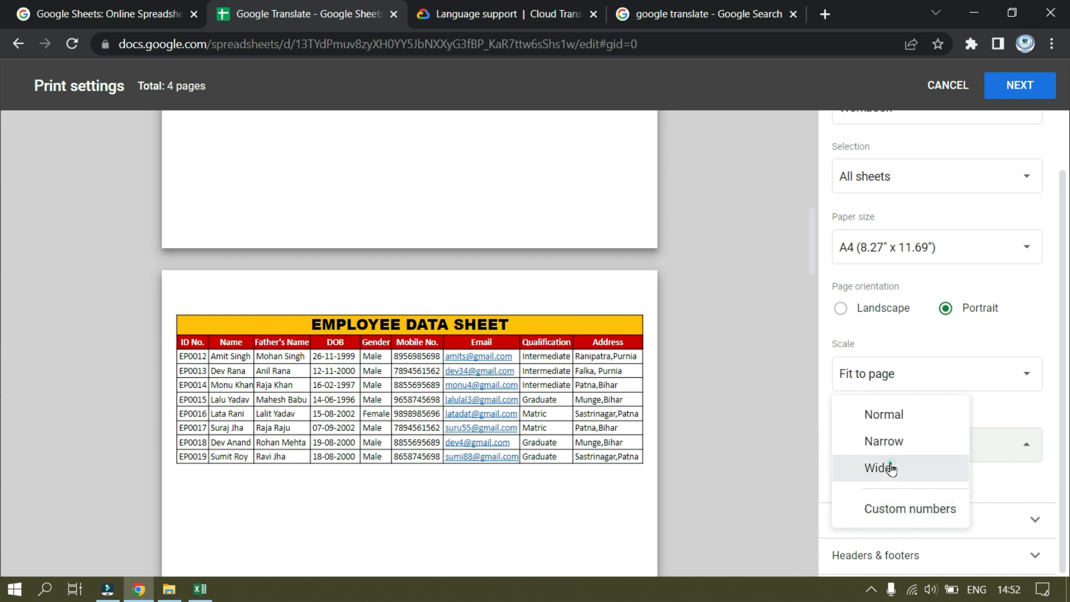
{"action": "left_click", "coordinate": [884, 414]}
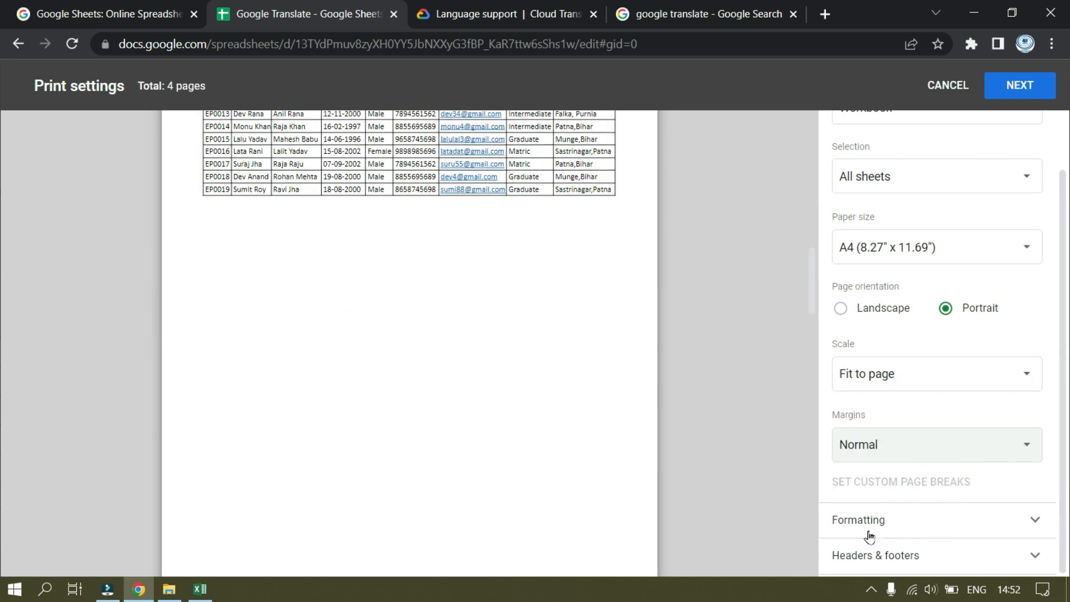
- Try printing the name table without gridlines in the formatting options, and turn Show gridlines back on
{"action": "left_click", "coordinate": [898, 531]}
{"action": "scroll", "coordinate": [887, 462], "scroll_direction": "down", "scroll_amount": 5}
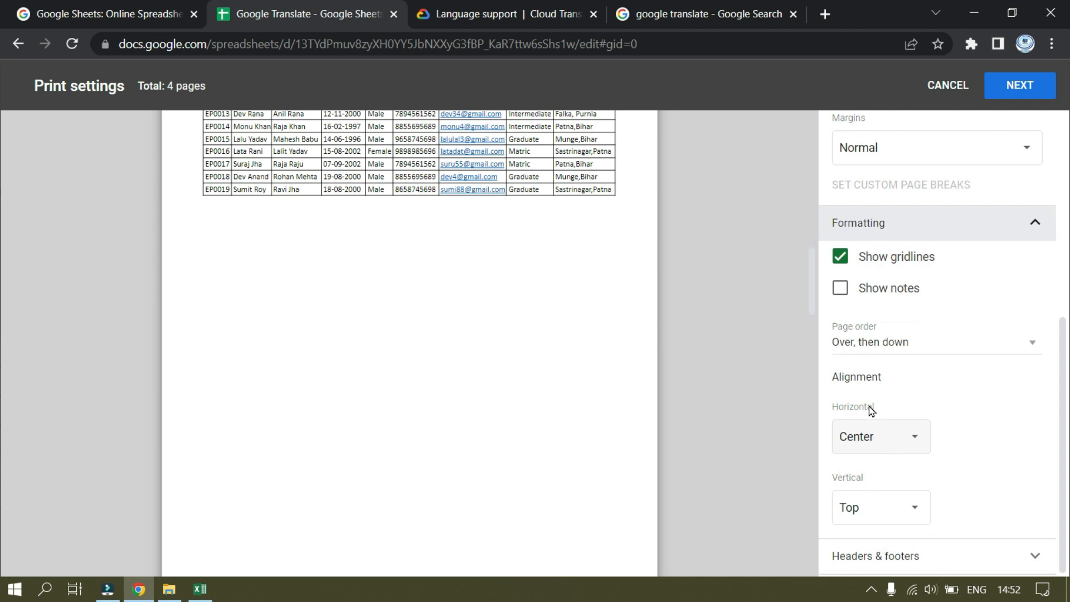
{"action": "scroll", "coordinate": [580, 302], "scroll_direction": "down", "scroll_amount": 15}
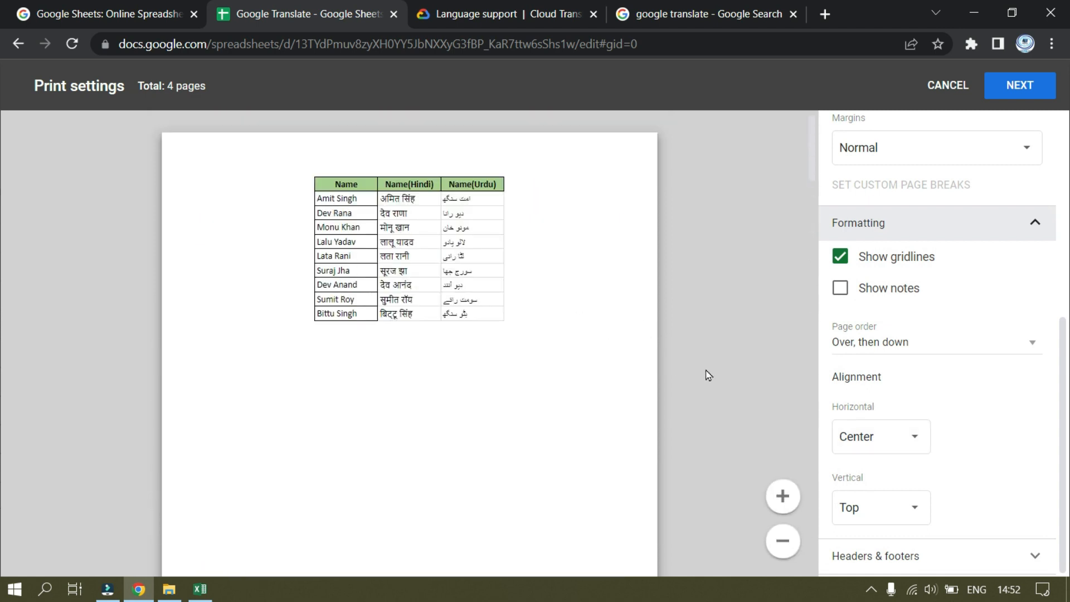
{"action": "left_click", "coordinate": [914, 275]}
{"action": "left_click", "coordinate": [838, 257]}
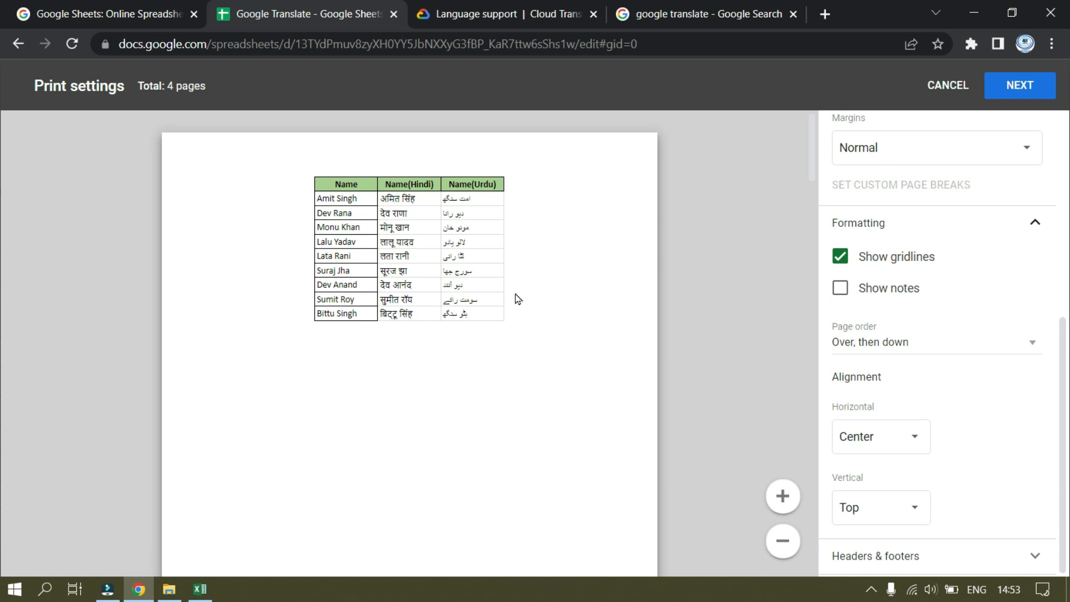
{"action": "left_click", "coordinate": [839, 256]}
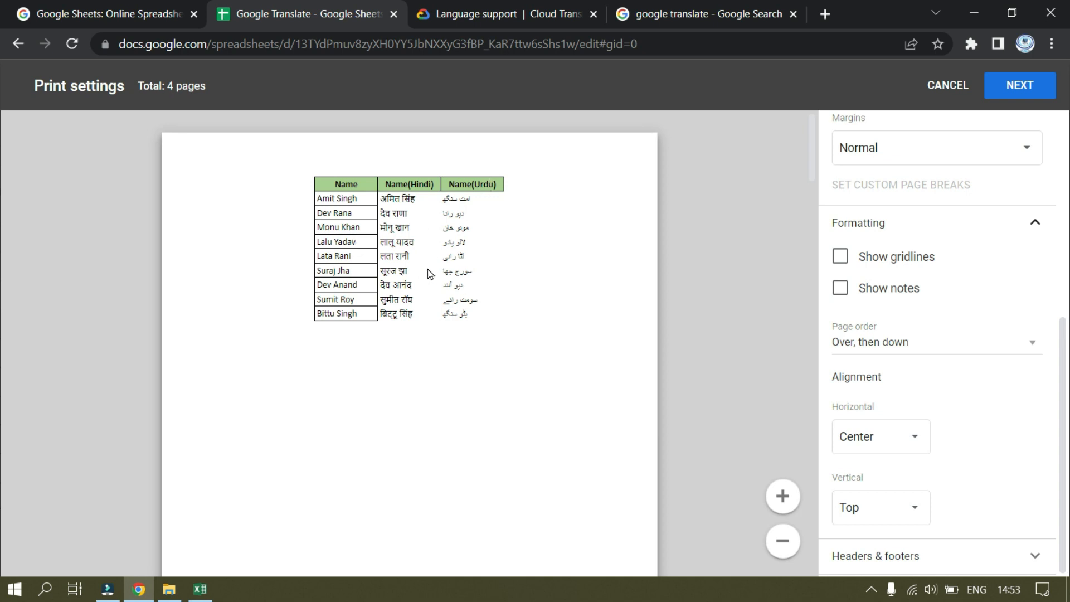
{"action": "left_click", "coordinate": [837, 256]}
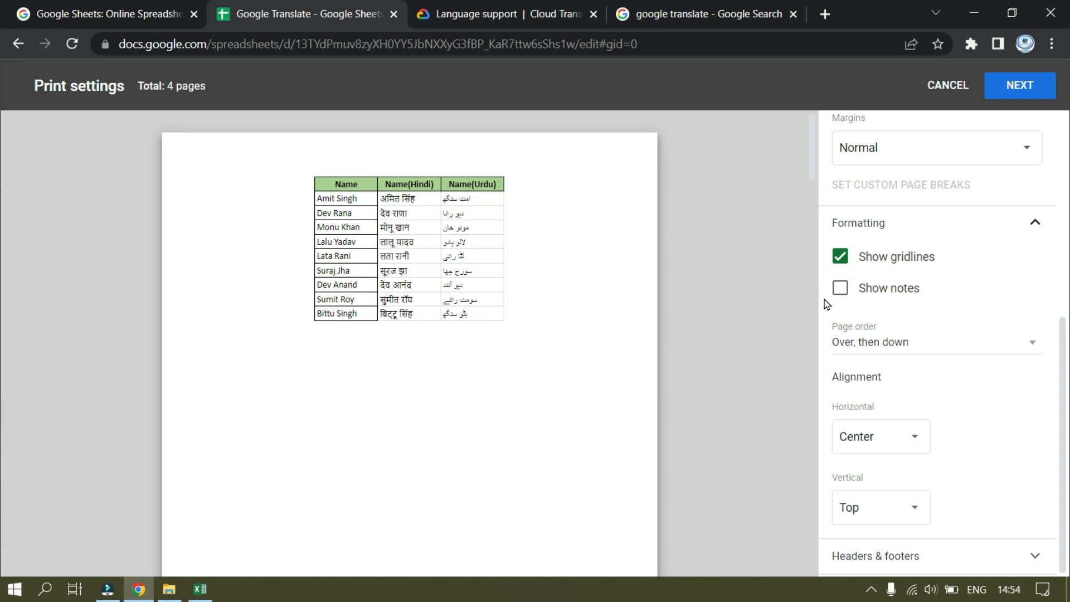
- Review the available page order options, leaving Over, then down selected
{"action": "left_click", "coordinate": [987, 341]}
{"action": "left_click", "coordinate": [989, 336]}
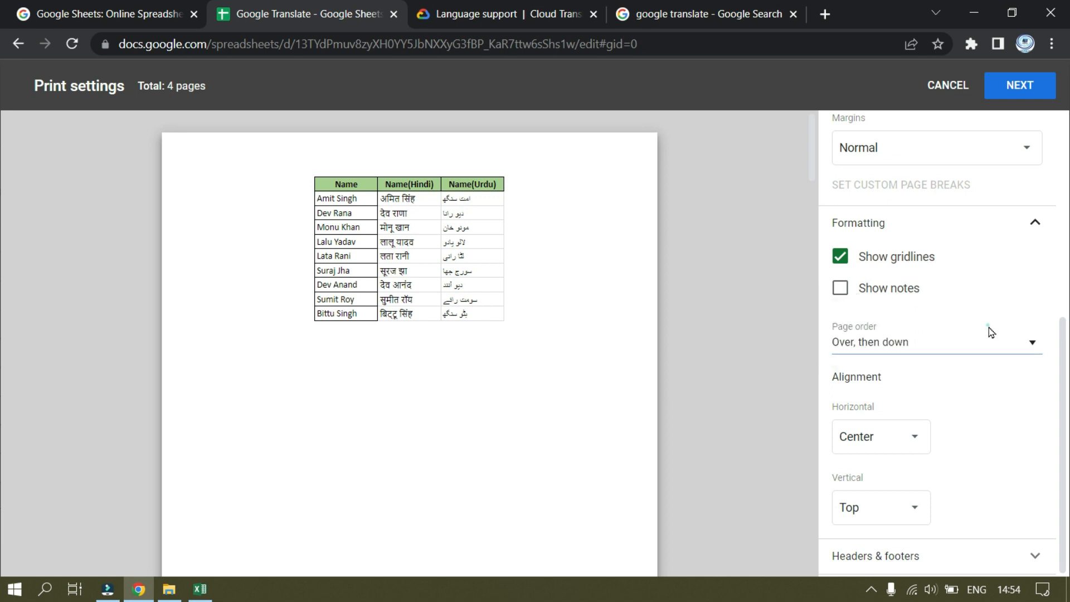
{"action": "left_click", "coordinate": [943, 346]}
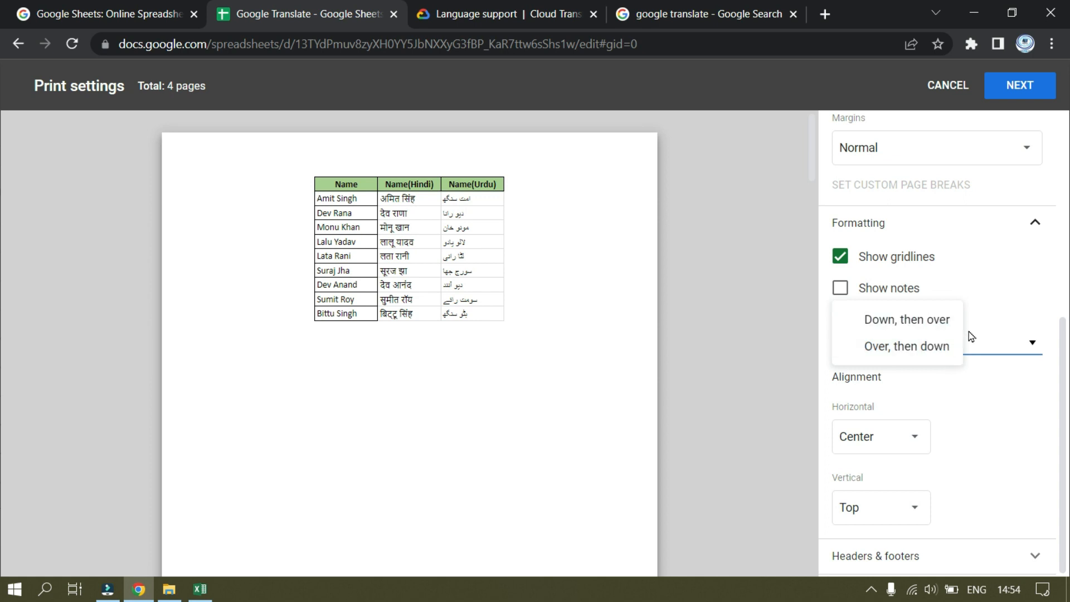
{"action": "left_click", "coordinate": [988, 378]}
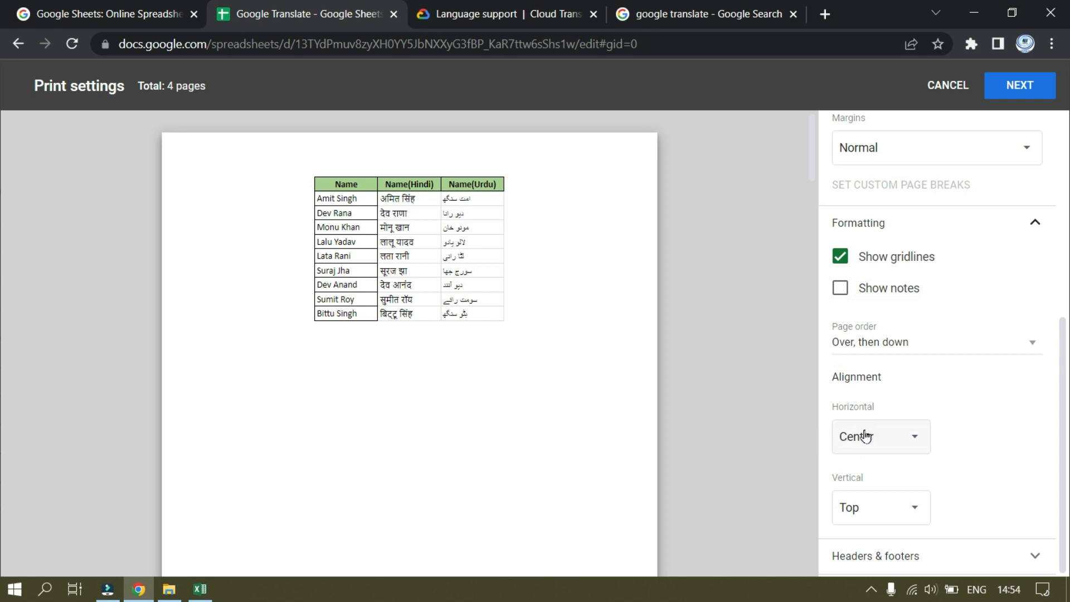
- Try Right horizontal and Bottom vertical alignment for the printed pages, and restore Center and Top
{"action": "left_click", "coordinate": [926, 444]}
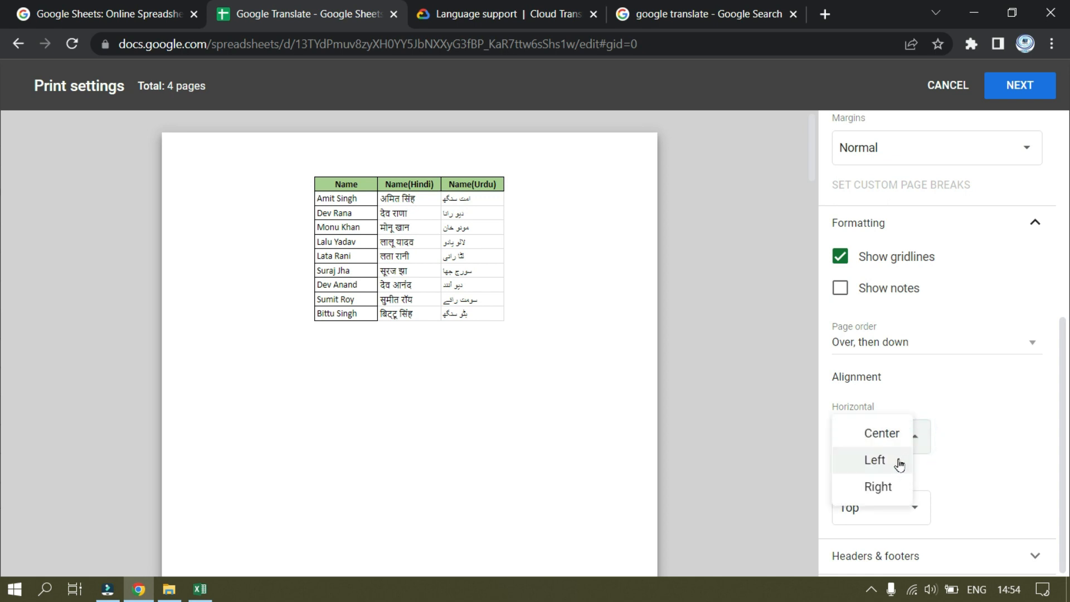
{"action": "left_click", "coordinate": [894, 482]}
{"action": "left_click", "coordinate": [898, 437]}
{"action": "left_click", "coordinate": [885, 378]}
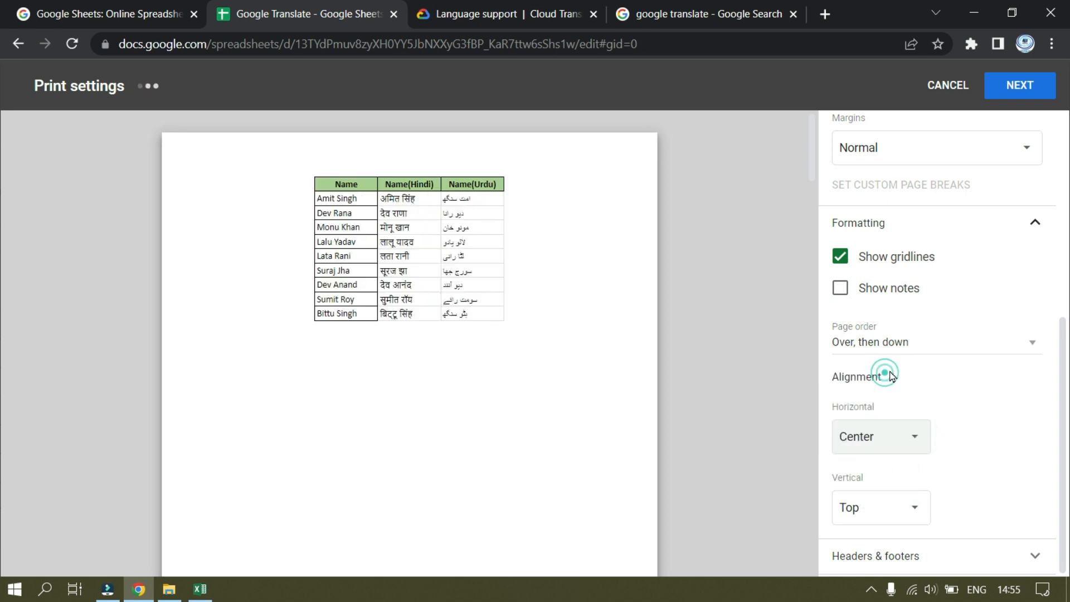
{"action": "left_click", "coordinate": [895, 507]}
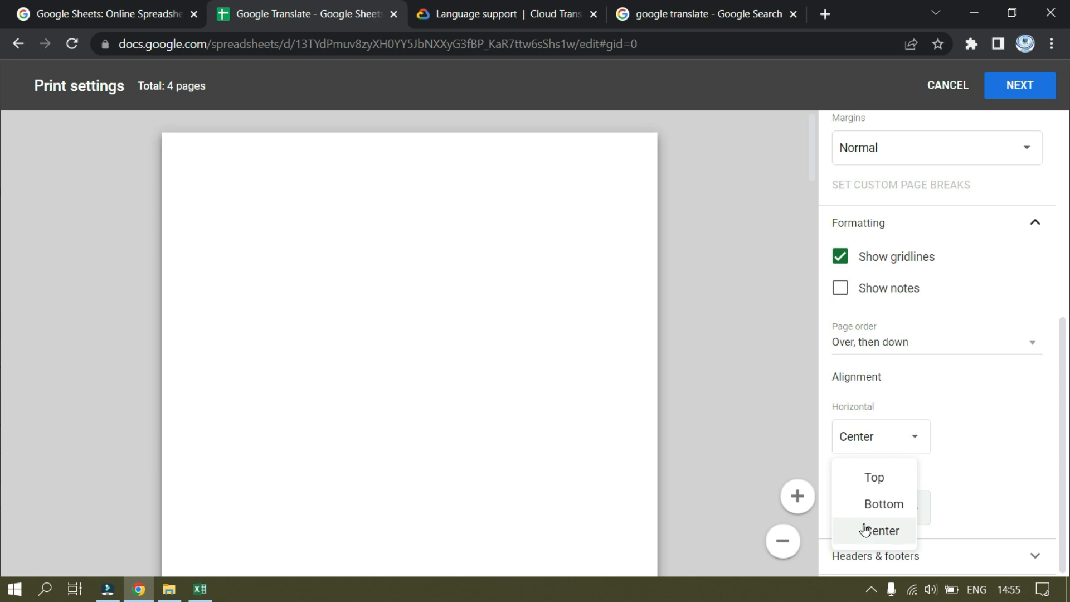
{"action": "left_click", "coordinate": [874, 476]}
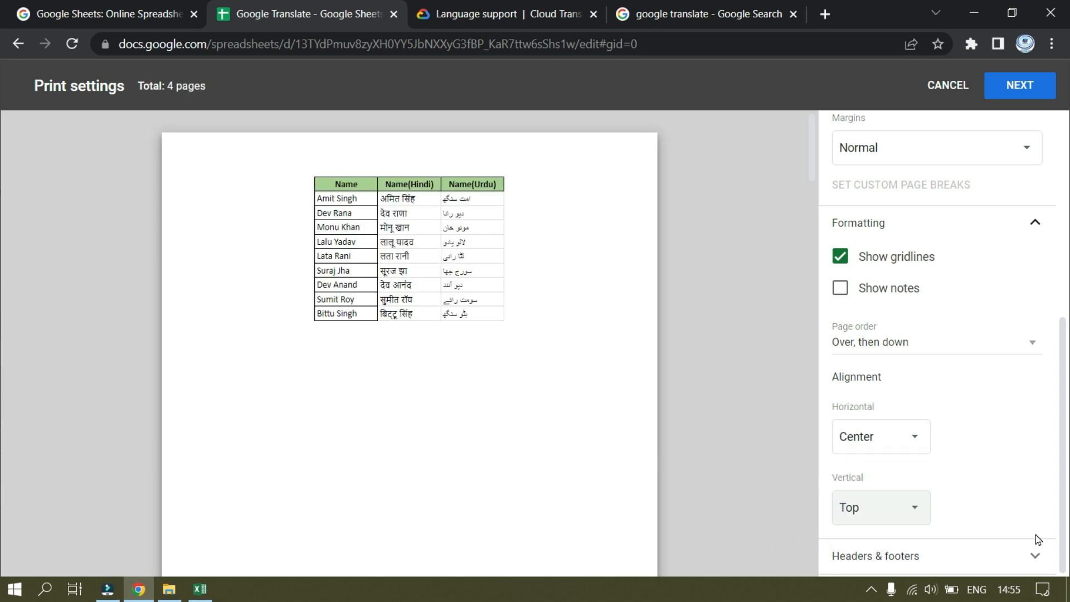
- Add page numbers, the workbook title and the sheet name to the printed headers and footers, and check the preview pages
{"action": "left_click", "coordinate": [874, 564]}
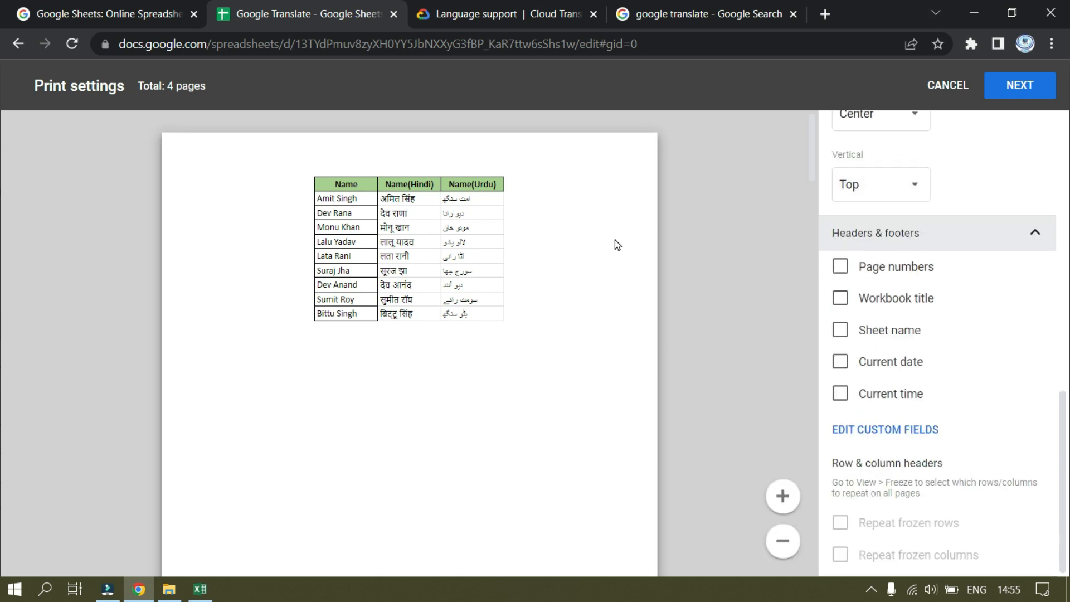
{"action": "left_click", "coordinate": [844, 275]}
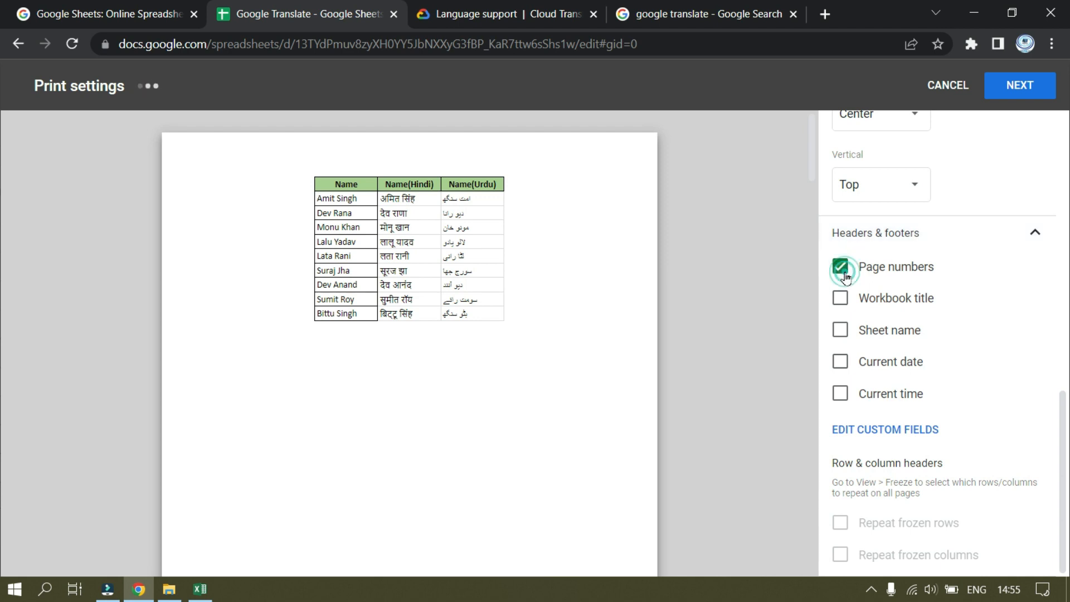
{"action": "scroll", "coordinate": [568, 283], "scroll_direction": "down", "scroll_amount": 5}
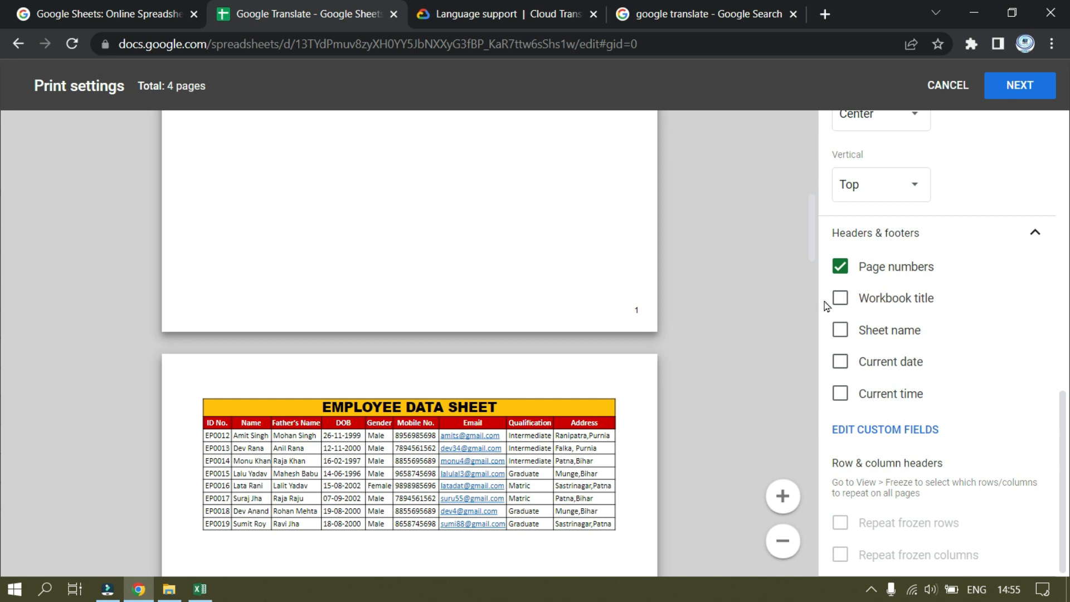
{"action": "scroll", "coordinate": [580, 249], "scroll_direction": "up", "scroll_amount": 8}
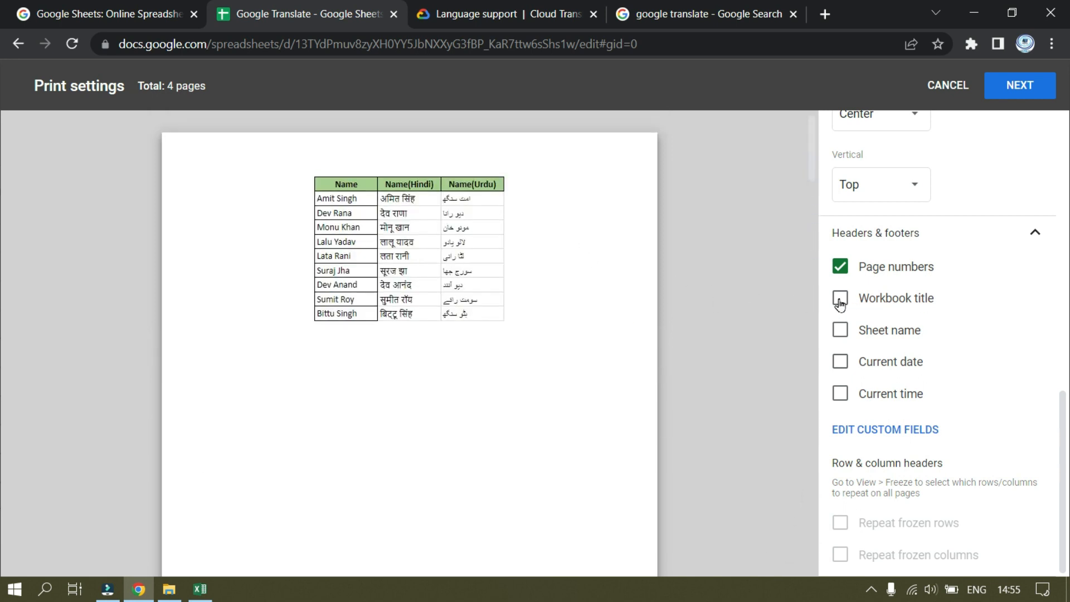
{"action": "left_click", "coordinate": [840, 300]}
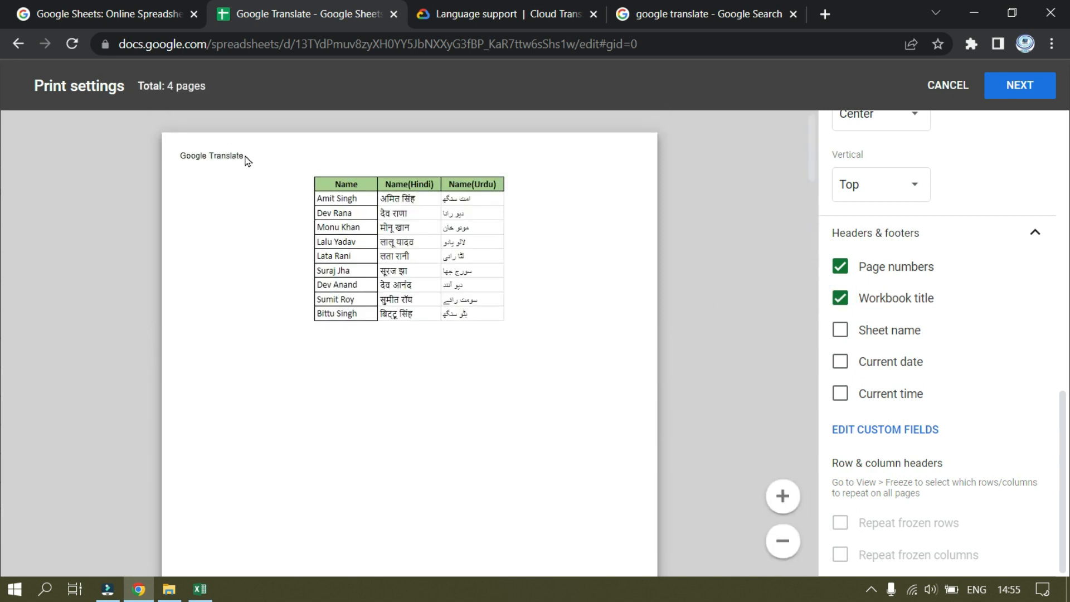
{"action": "left_click", "coordinate": [840, 330]}
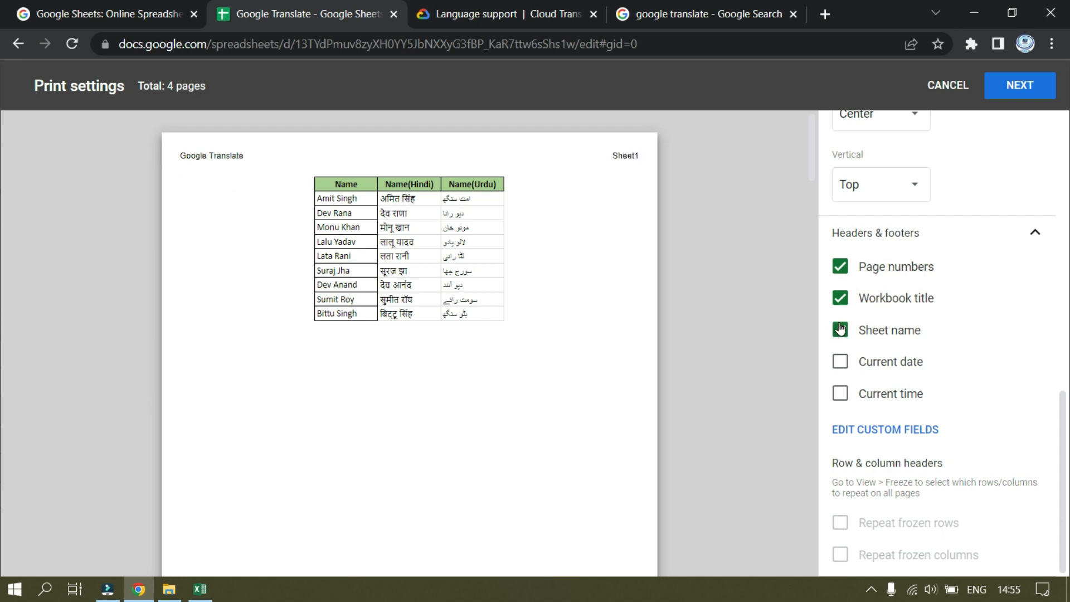
{"action": "scroll", "coordinate": [663, 373], "scroll_direction": "down", "scroll_amount": 10}
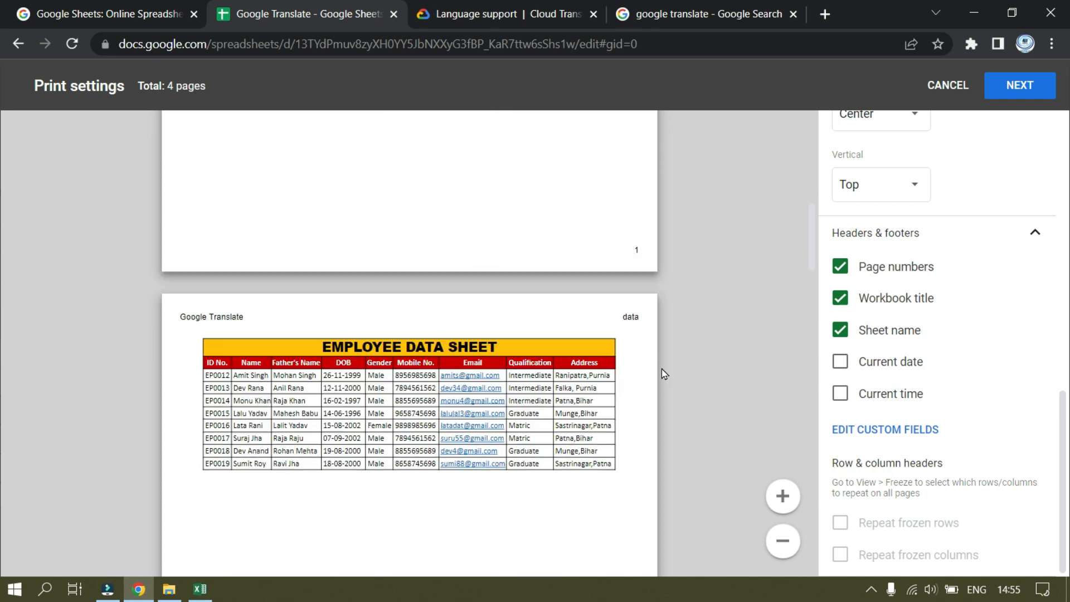
{"action": "scroll", "coordinate": [627, 223], "scroll_direction": "up", "scroll_amount": 10}
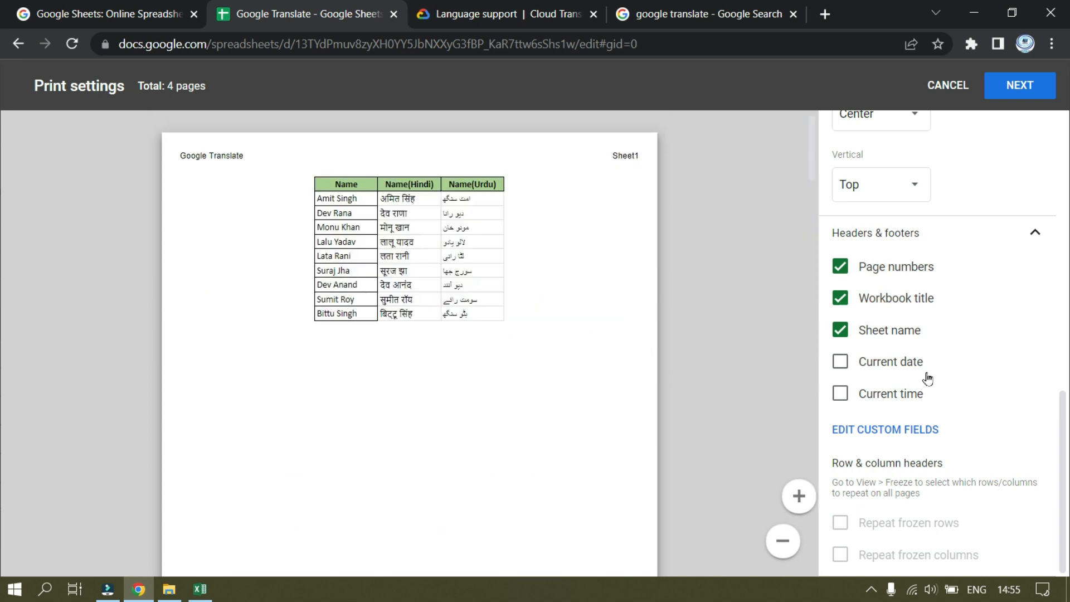
- Add the current date and current time to the printed footers, review the preview pages and proceed to printing
{"action": "left_click", "coordinate": [840, 361]}
{"action": "scroll", "coordinate": [456, 374], "scroll_direction": "down", "scroll_amount": 5}
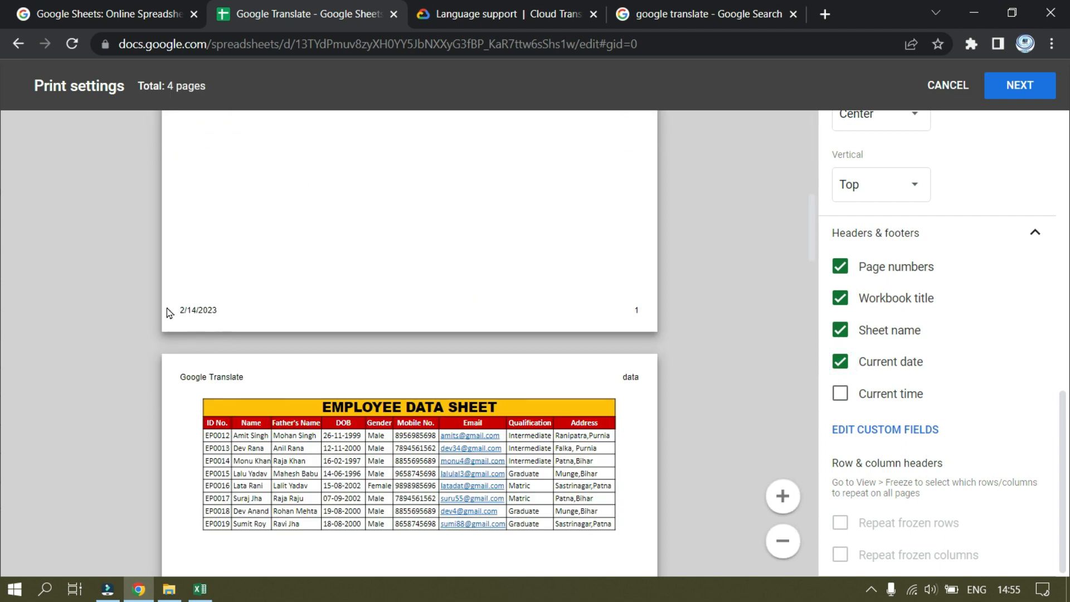
{"action": "left_click", "coordinate": [840, 394]}
{"action": "scroll", "coordinate": [345, 334], "scroll_direction": "down", "scroll_amount": 6}
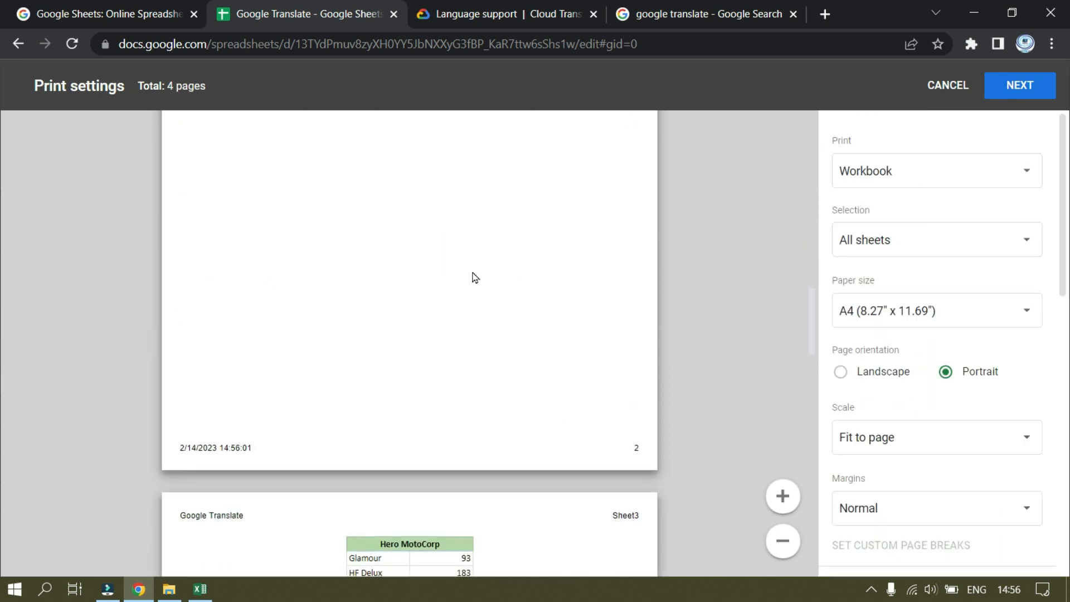
{"action": "scroll", "coordinate": [469, 301], "scroll_direction": "up", "scroll_amount": 8}
{"action": "scroll", "coordinate": [468, 309], "scroll_direction": "up", "scroll_amount": 7}
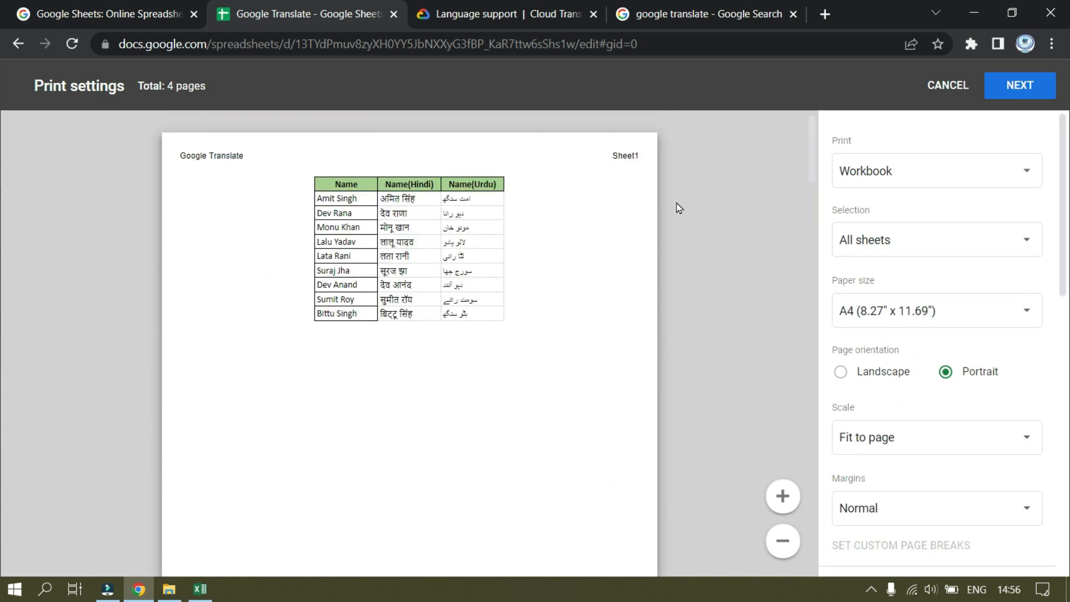
{"action": "left_click", "coordinate": [1030, 86]}
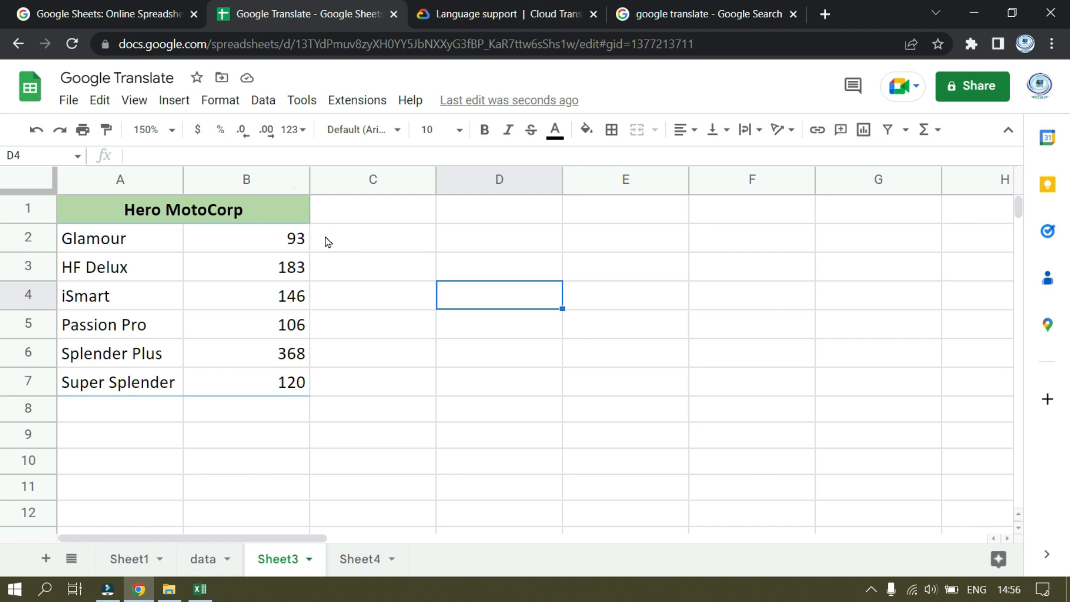
- Insert a pie chart from the Hero MotoCorp data in A1:B7 on Sheet3
{"action": "left_click_drag", "start_coordinate": [92, 208], "coordinate": [146, 381]}
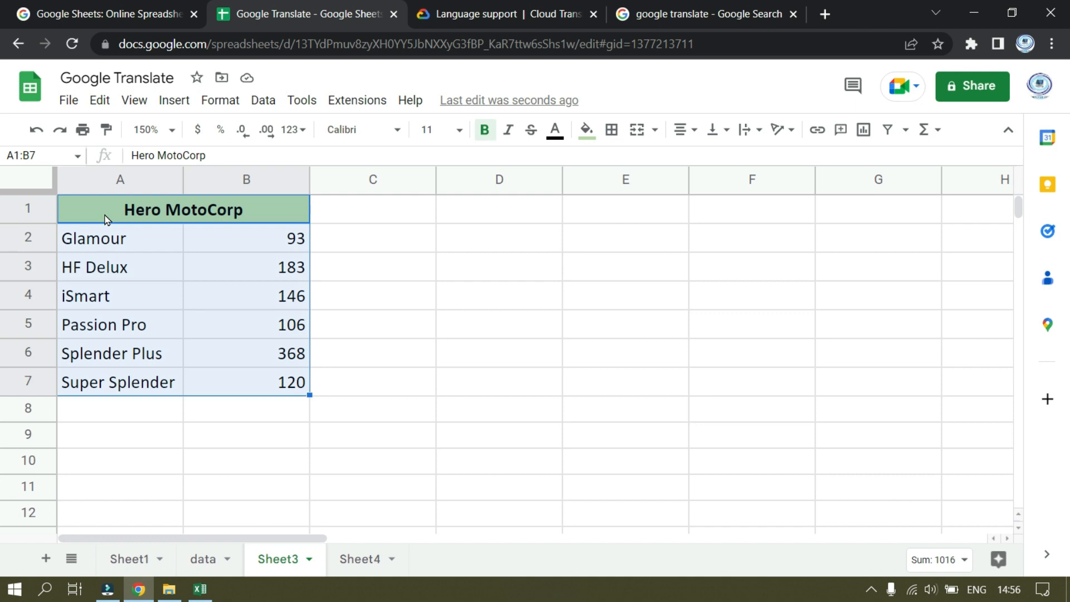
{"action": "left_click", "coordinate": [862, 131]}
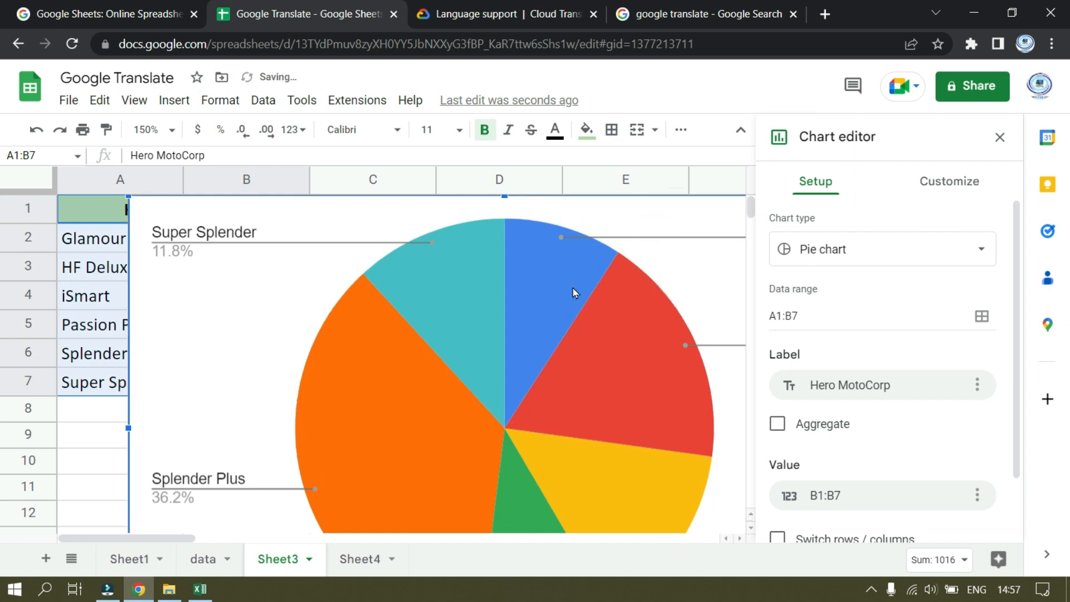
- Zoom the sheet to 100% and move the pie chart beside the Hero MotoCorp table, over columns C to H
{"action": "left_click", "coordinate": [172, 132]}
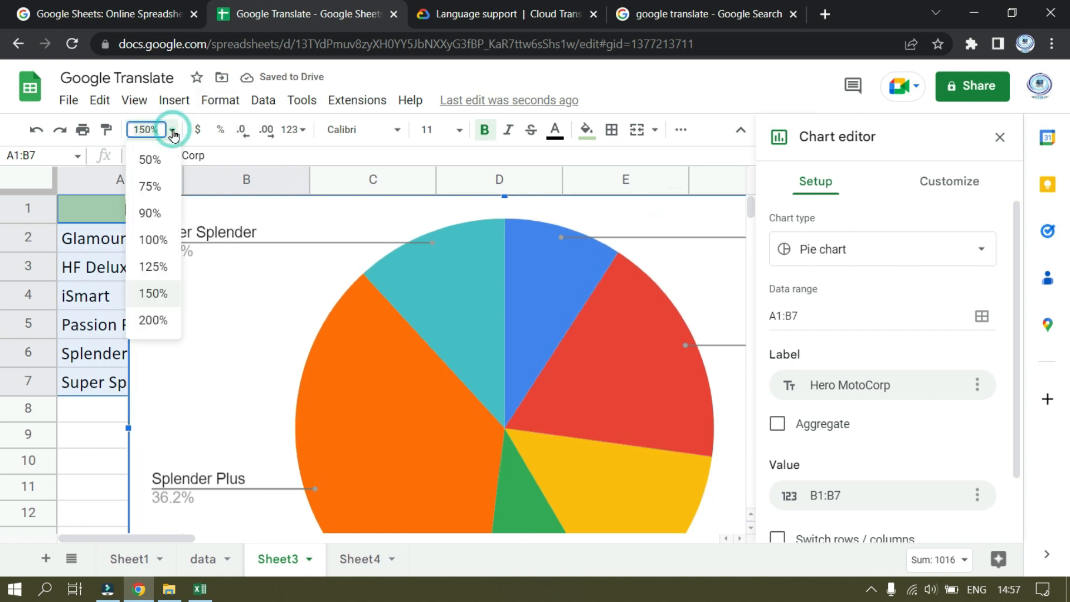
{"action": "left_click", "coordinate": [166, 241]}
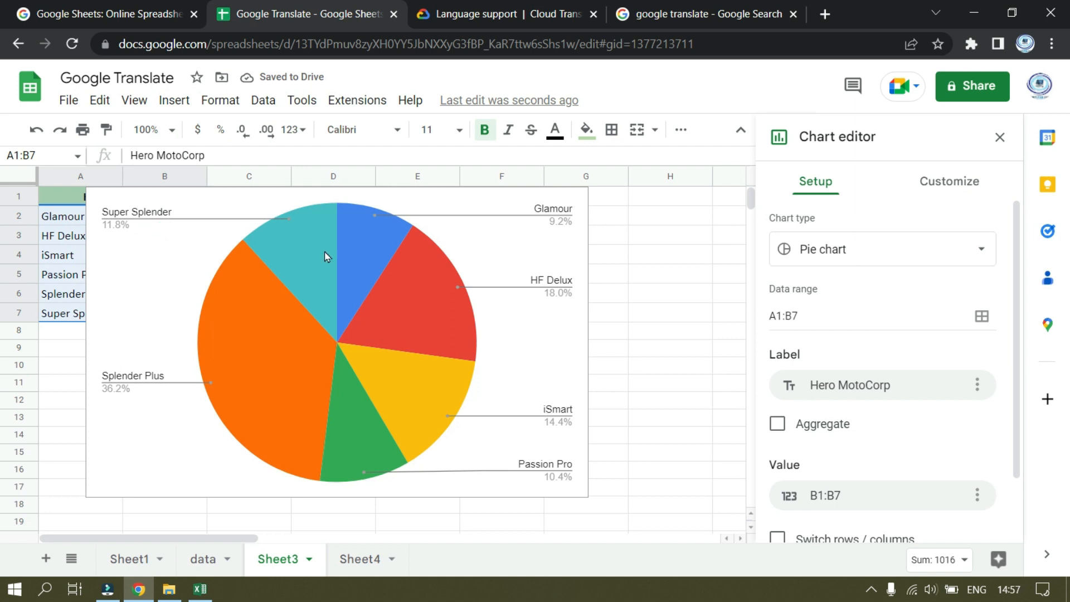
{"action": "left_click_drag", "start_coordinate": [503, 190], "coordinate": [628, 220]}
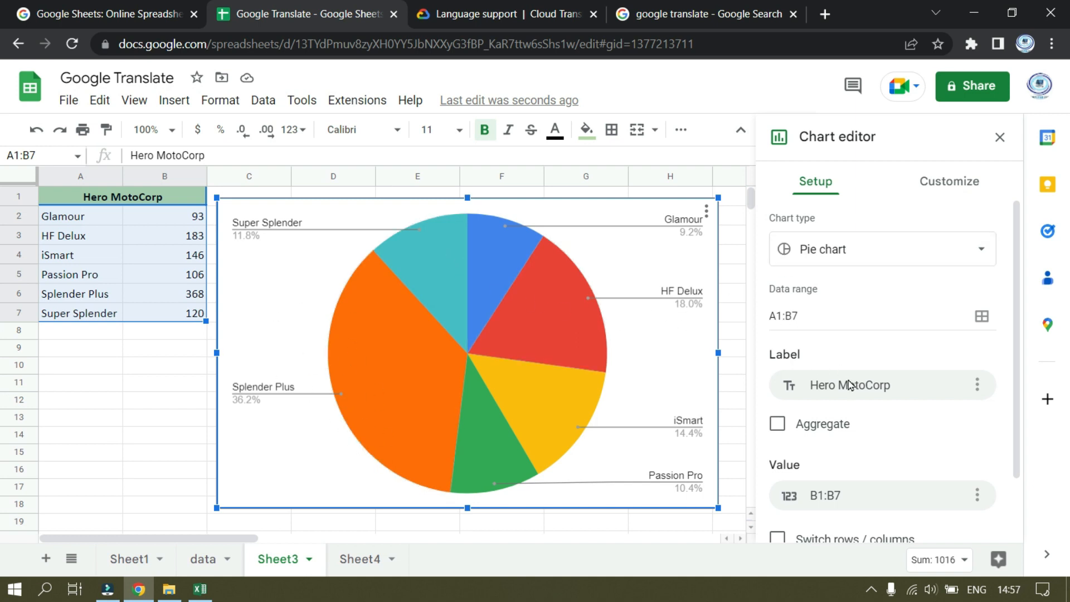
- Change the Hero MotoCorp pie chart to a bar chart
{"action": "scroll", "coordinate": [841, 357], "scroll_direction": "down", "scroll_amount": 2}
{"action": "scroll", "coordinate": [842, 430], "scroll_direction": "up", "scroll_amount": 2}
{"action": "left_click", "coordinate": [845, 250]}
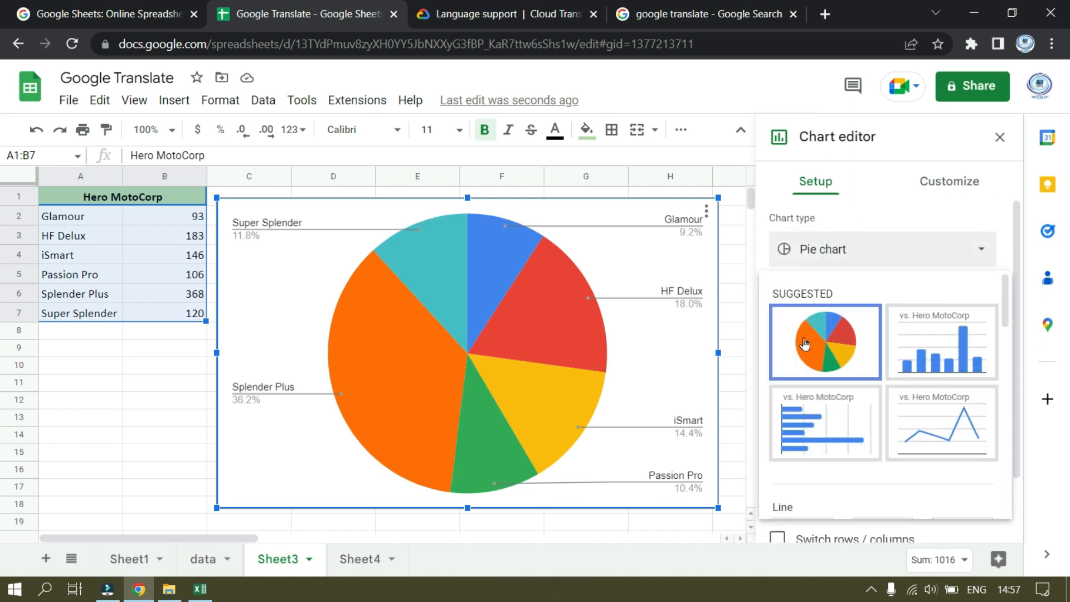
{"action": "scroll", "coordinate": [866, 357], "scroll_direction": "down", "scroll_amount": 1}
{"action": "scroll", "coordinate": [896, 346], "scroll_direction": "down", "scroll_amount": 2}
{"action": "scroll", "coordinate": [934, 353], "scroll_direction": "up", "scroll_amount": 2}
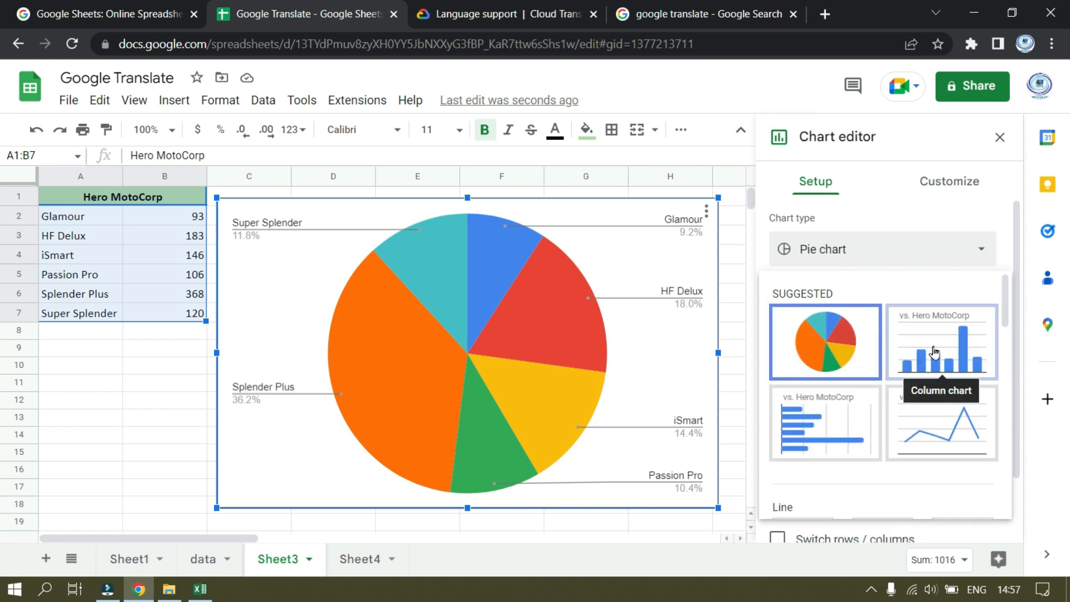
{"action": "left_click", "coordinate": [834, 431]}
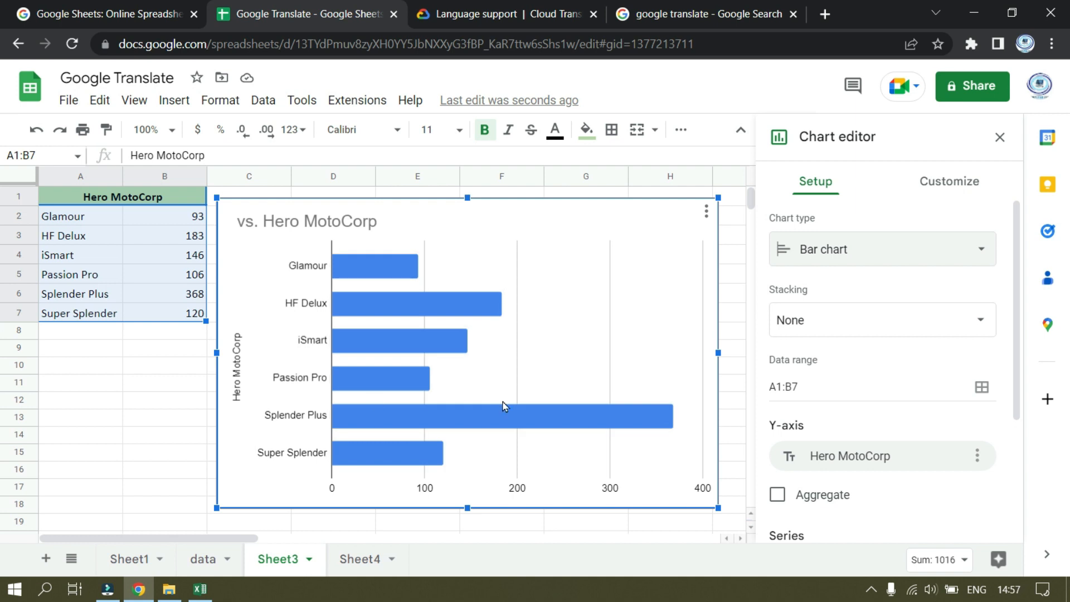
- Look through the available chart types and change the Hero MotoCorp chart to a line chart
{"action": "left_click", "coordinate": [825, 249]}
{"action": "scroll", "coordinate": [902, 403], "scroll_direction": "down", "scroll_amount": 3}
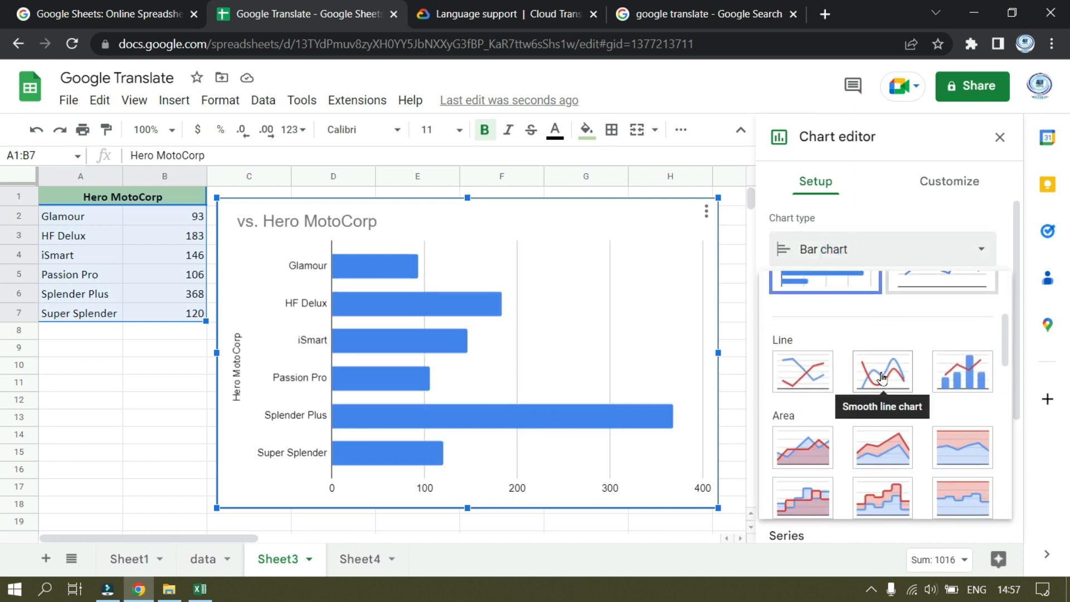
{"action": "scroll", "coordinate": [886, 406], "scroll_direction": "down", "scroll_amount": 5}
{"action": "scroll", "coordinate": [892, 412], "scroll_direction": "up", "scroll_amount": 10}
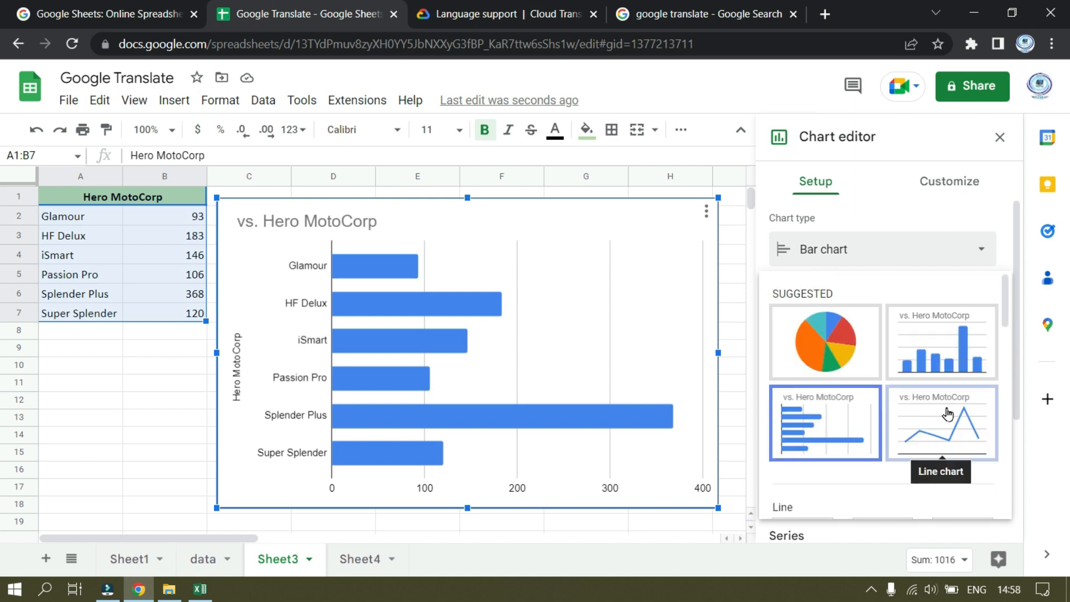
{"action": "left_click", "coordinate": [947, 413]}
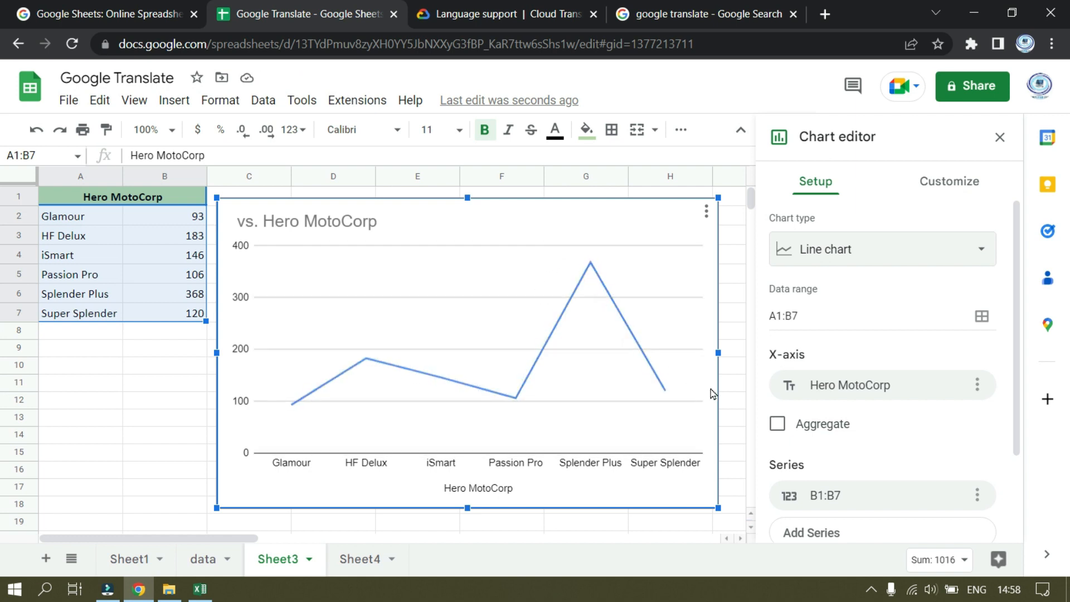
- Examine the line chart's data range selection and its remaining setup options without changing the range
{"action": "left_click", "coordinate": [982, 316]}
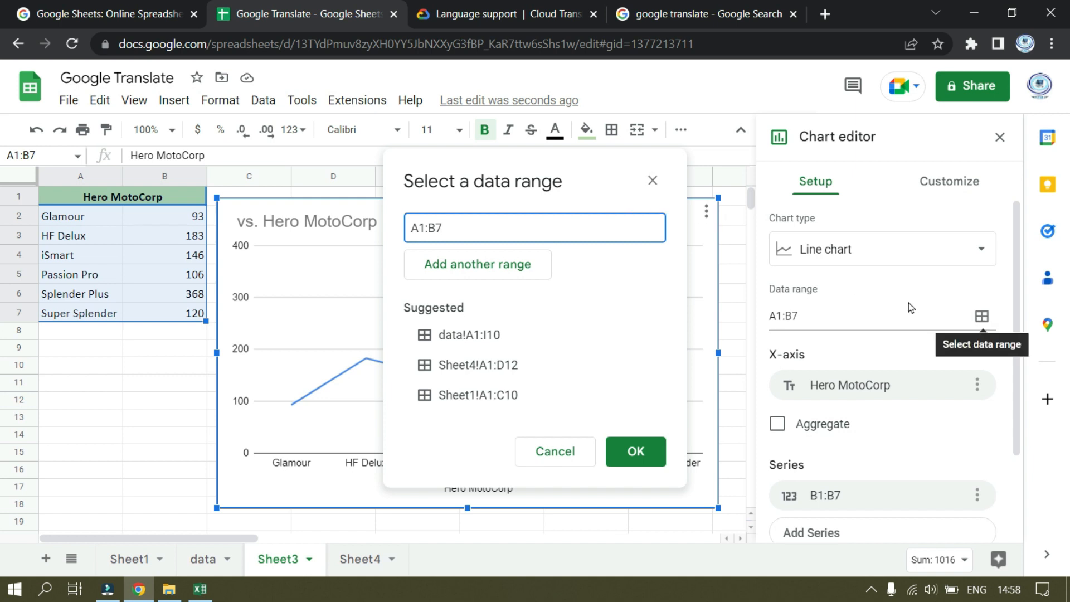
{"action": "left_click", "coordinate": [651, 178]}
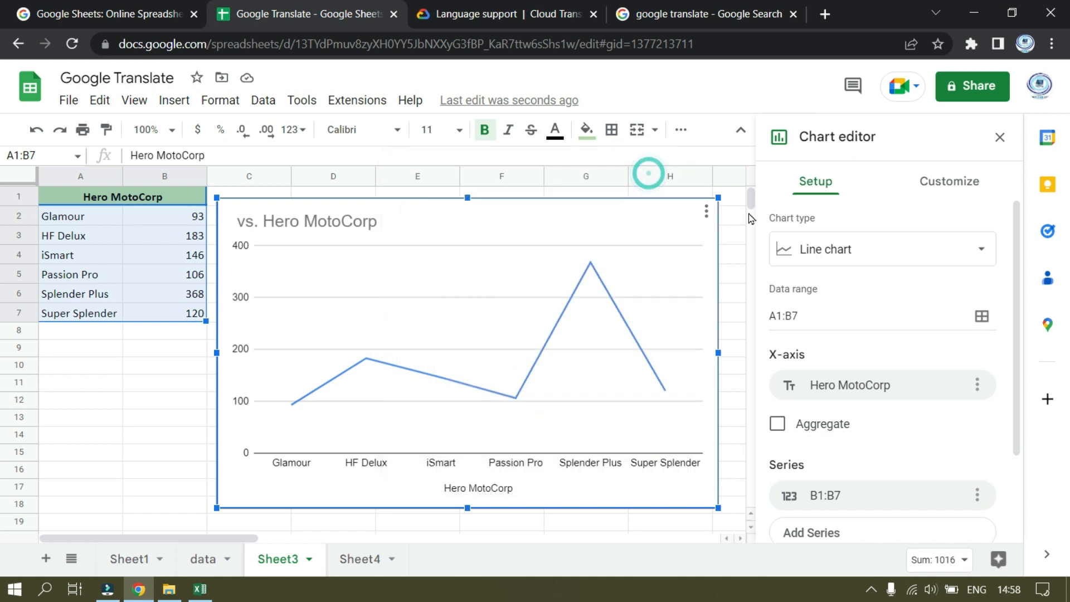
{"action": "left_click", "coordinate": [982, 317]}
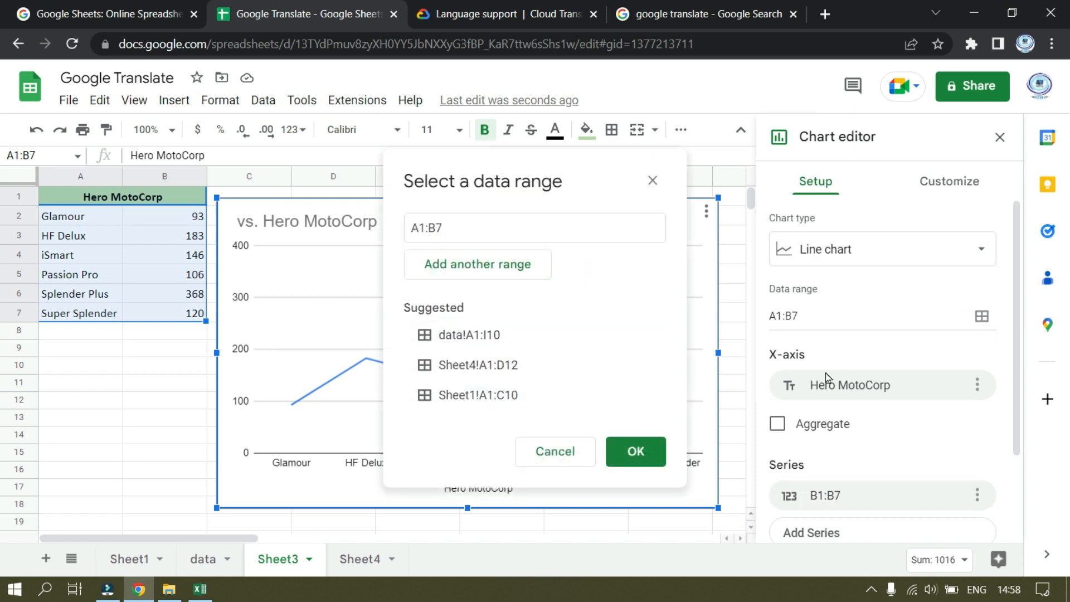
{"action": "scroll", "coordinate": [835, 401], "scroll_direction": "down", "scroll_amount": 2}
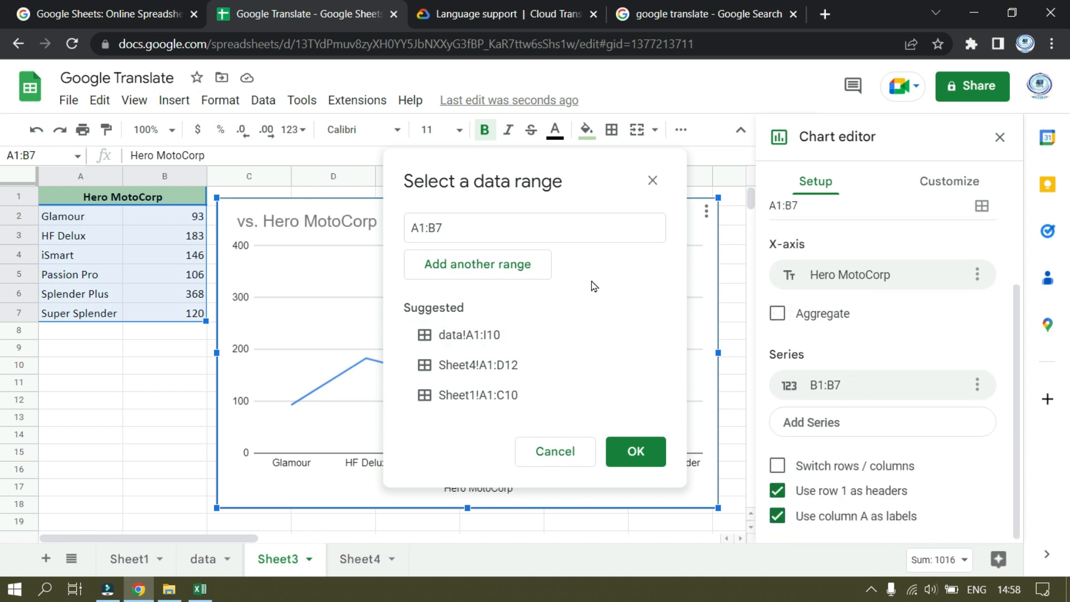
{"action": "left_click", "coordinate": [652, 179]}
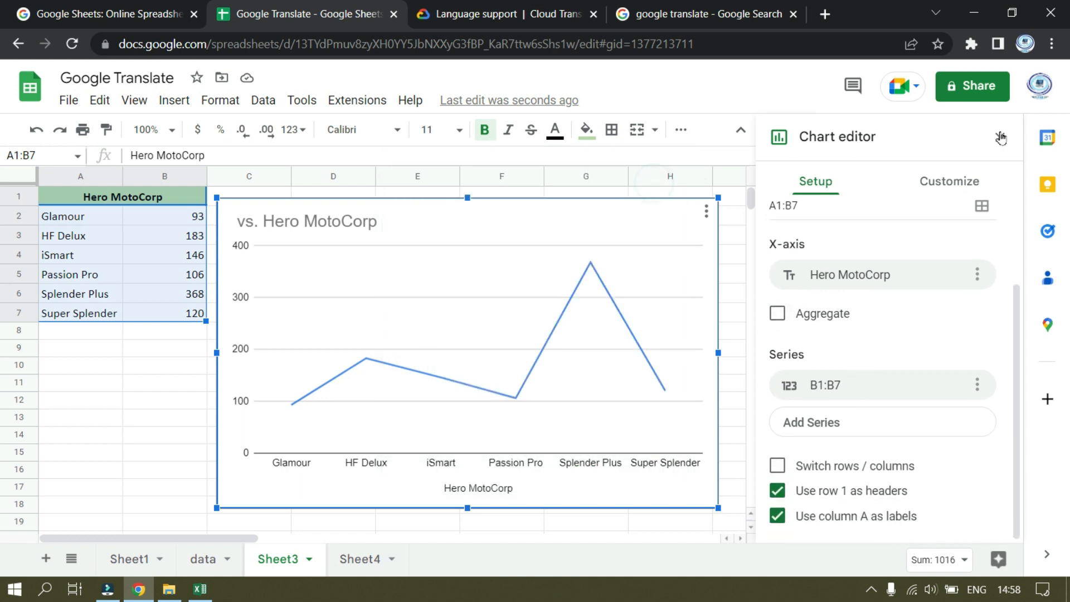
{"action": "left_click", "coordinate": [705, 211]}
{"action": "left_click", "coordinate": [741, 265]}
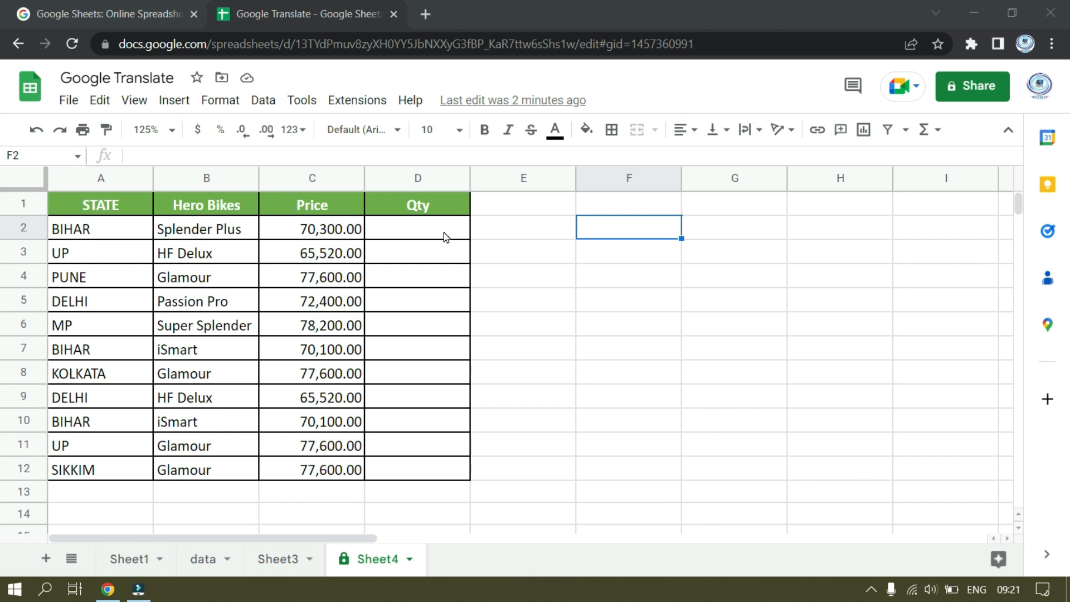
- Add a data validation rule on Sheet4 and apply it to the Qty cells D2:D12
{"action": "left_click", "coordinate": [523, 299]}
{"action": "left_click", "coordinate": [263, 100]}
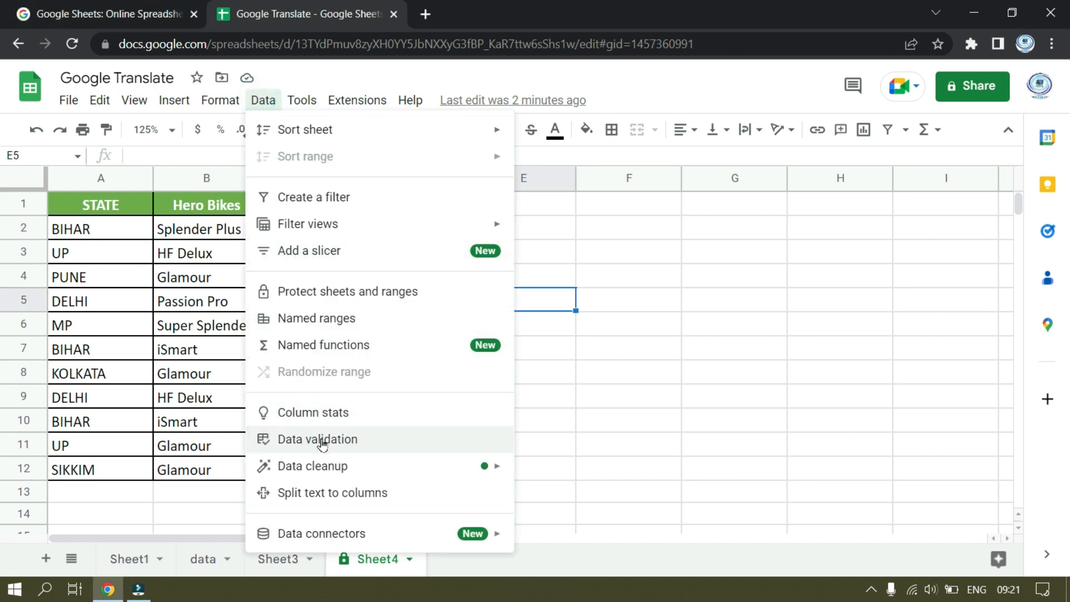
{"action": "left_click", "coordinate": [318, 439]}
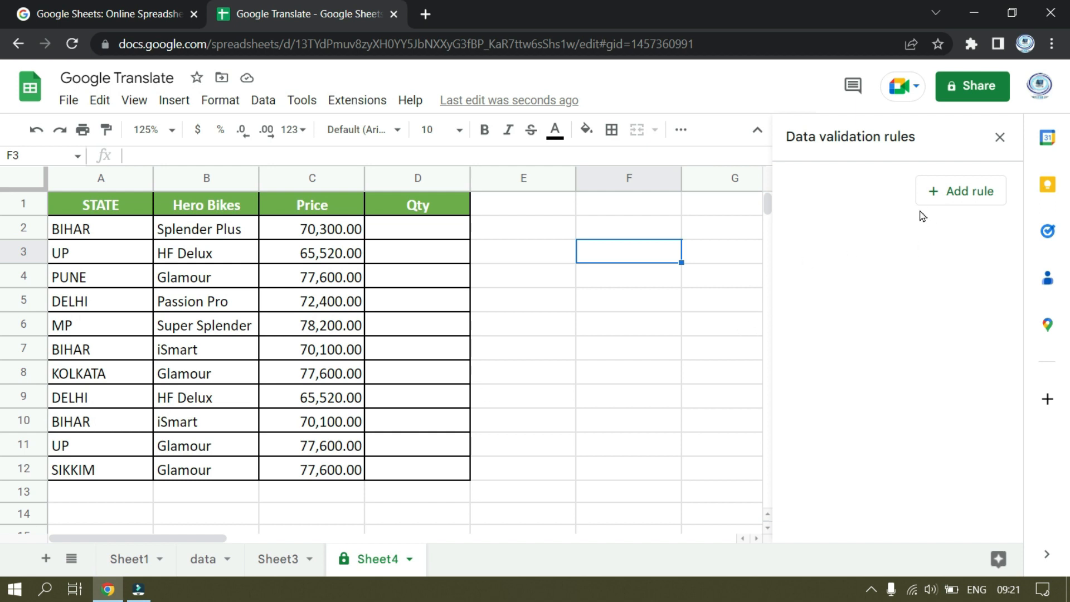
{"action": "left_click", "coordinate": [960, 197]}
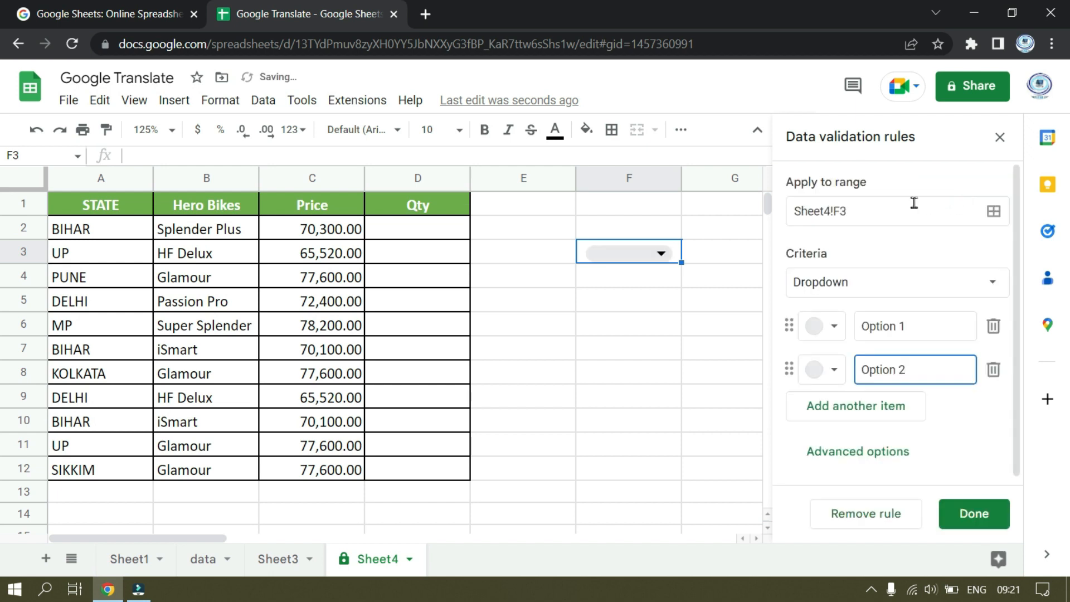
{"action": "left_click", "coordinate": [994, 213]}
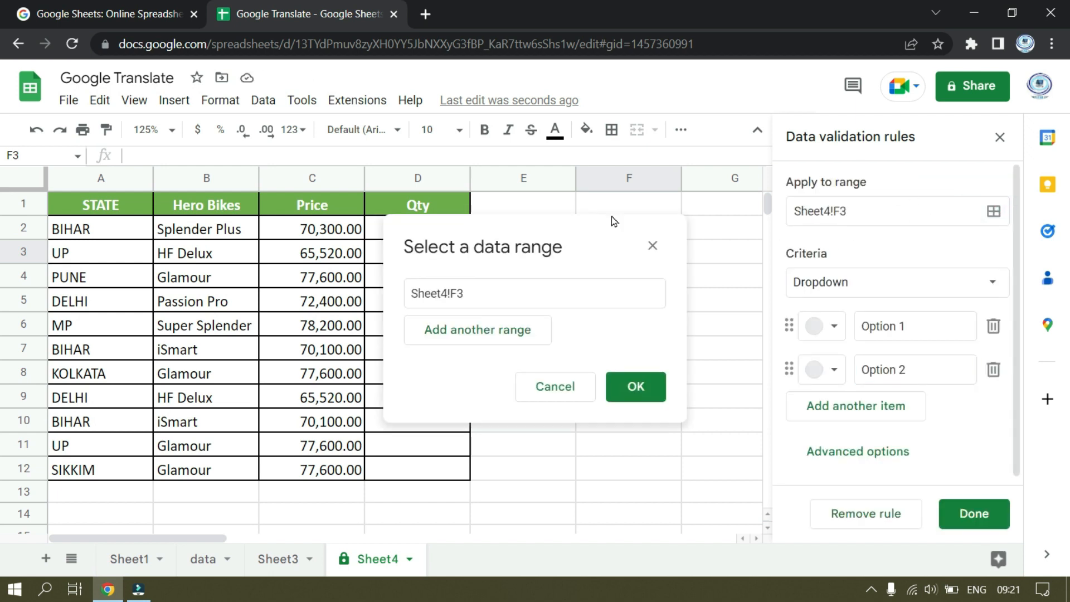
{"action": "left_click_drag", "start_coordinate": [601, 233], "coordinate": [774, 214]}
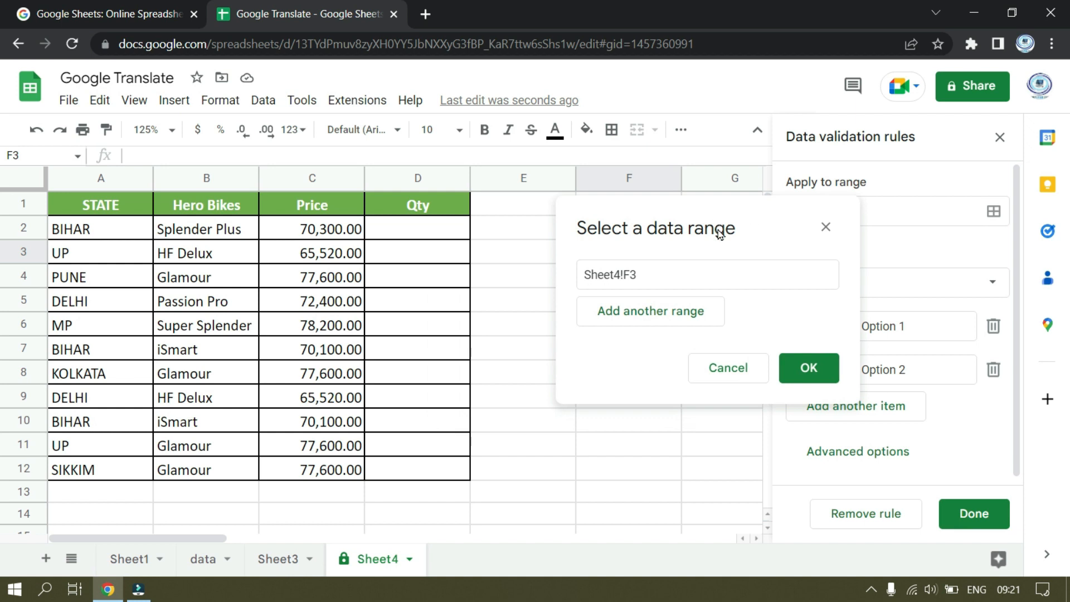
{"action": "left_click_drag", "start_coordinate": [422, 231], "coordinate": [431, 475]}
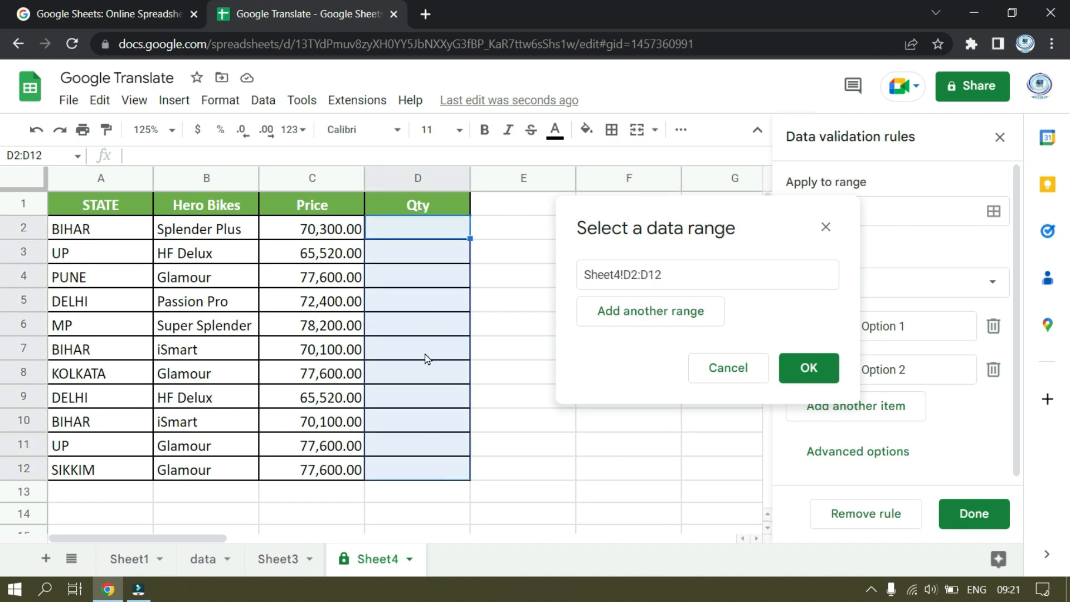
{"action": "left_click", "coordinate": [809, 368]}
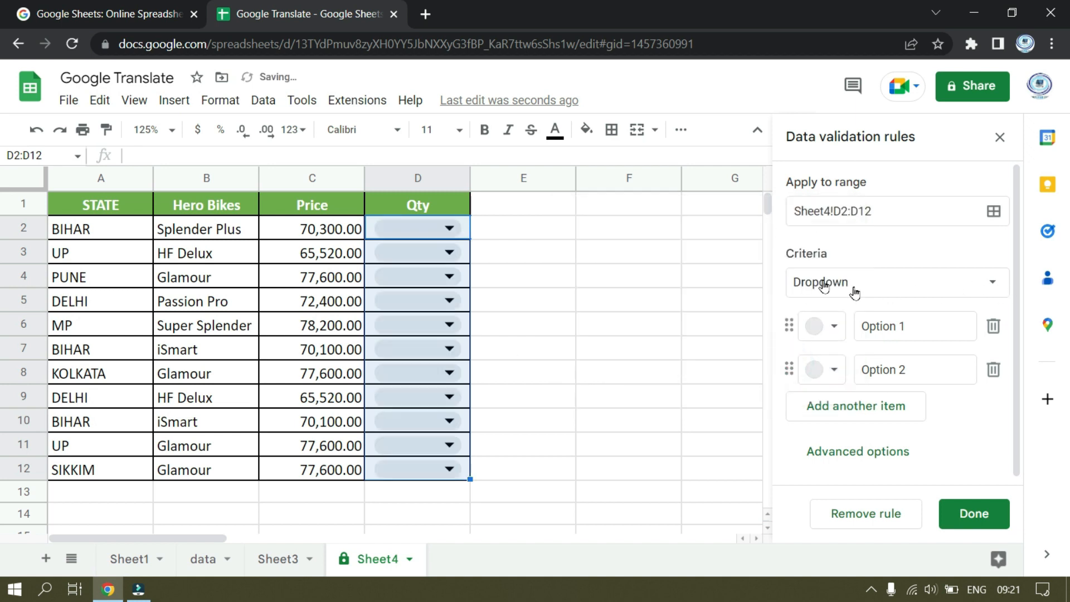
- Set the validation criteria to Is between 30 and 100, and turn on help text for a selected cell
{"action": "left_click", "coordinate": [844, 280]}
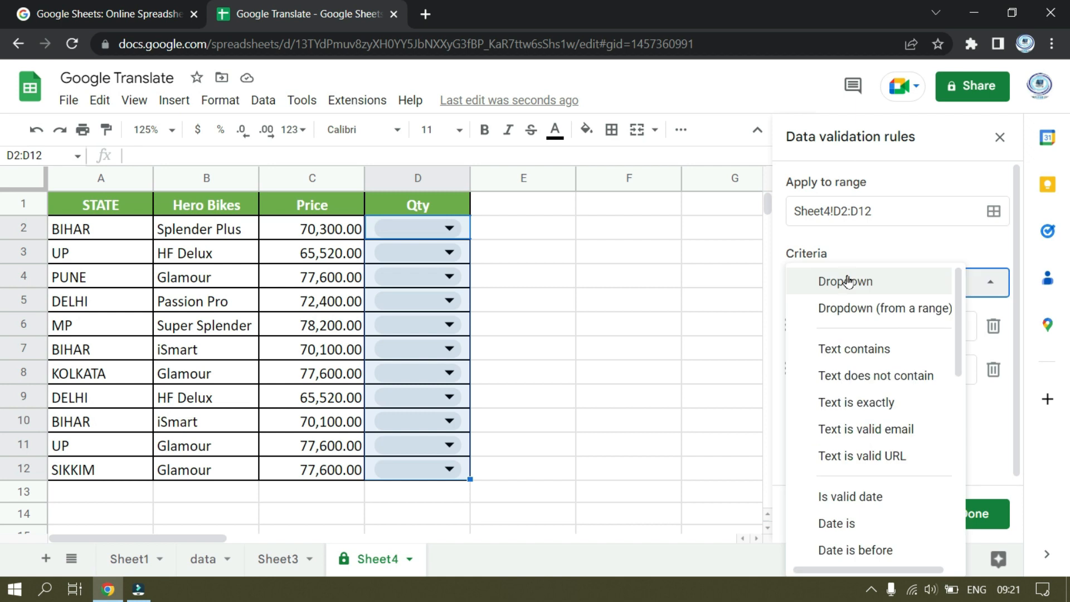
{"action": "scroll", "coordinate": [830, 362], "scroll_direction": "down", "scroll_amount": 8}
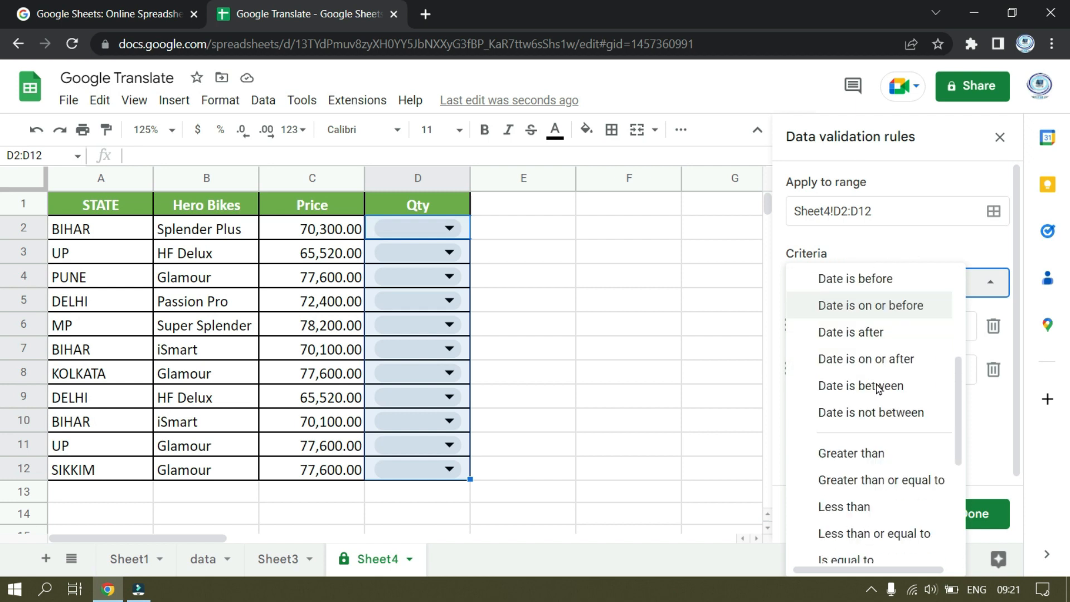
{"action": "left_click", "coordinate": [831, 412]}
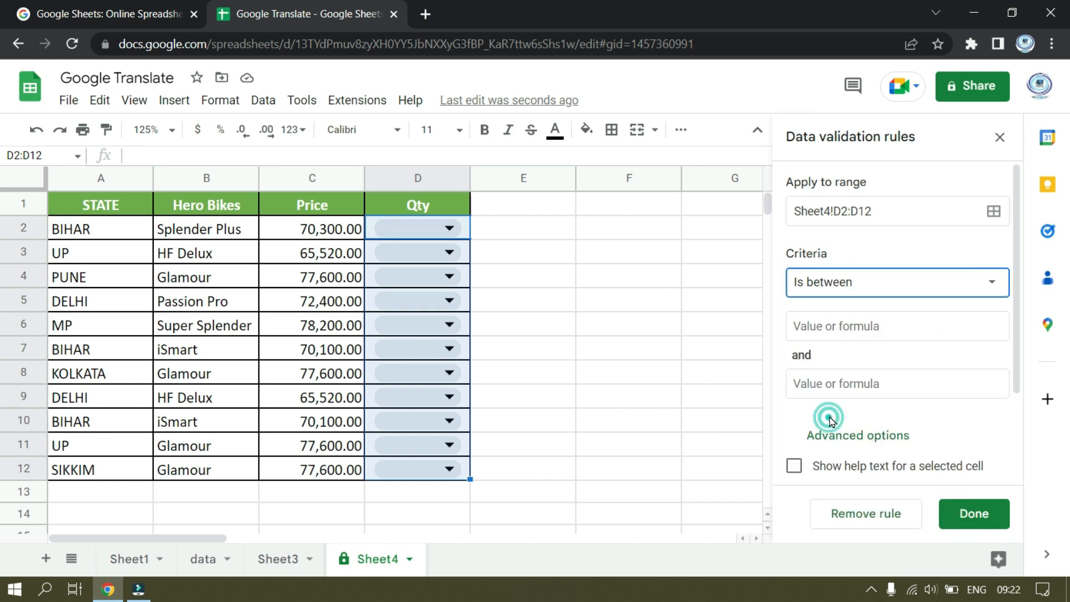
{"action": "left_click", "coordinate": [830, 326]}
{"action": "type", "text": "30"}
{"action": "left_click", "coordinate": [823, 384]}
{"action": "type", "text": "100"}
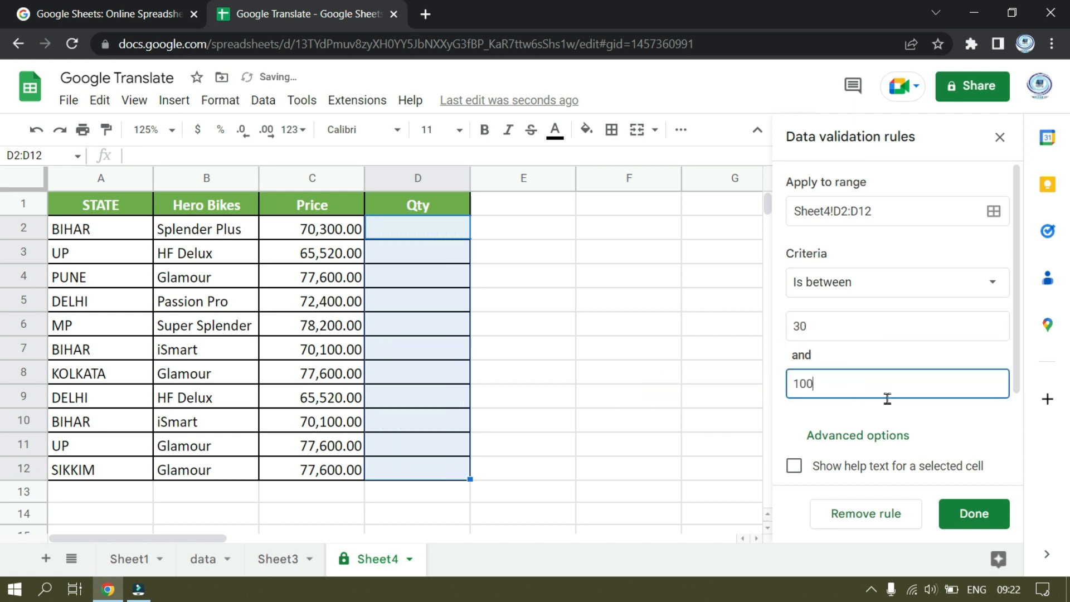
{"action": "scroll", "coordinate": [887, 393], "scroll_direction": "down", "scroll_amount": 2}
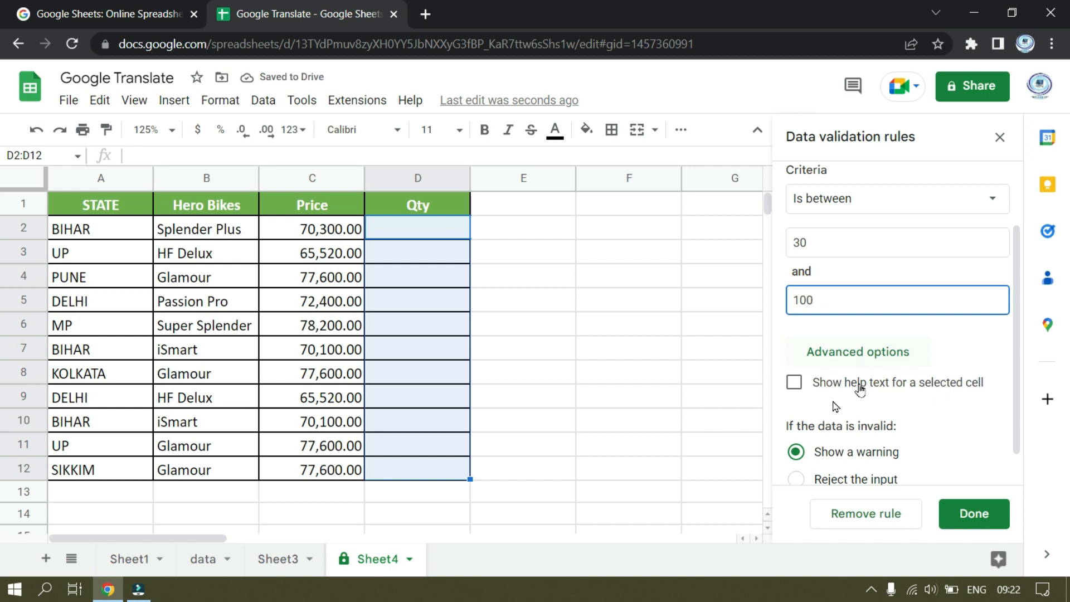
{"action": "left_click", "coordinate": [794, 383]}
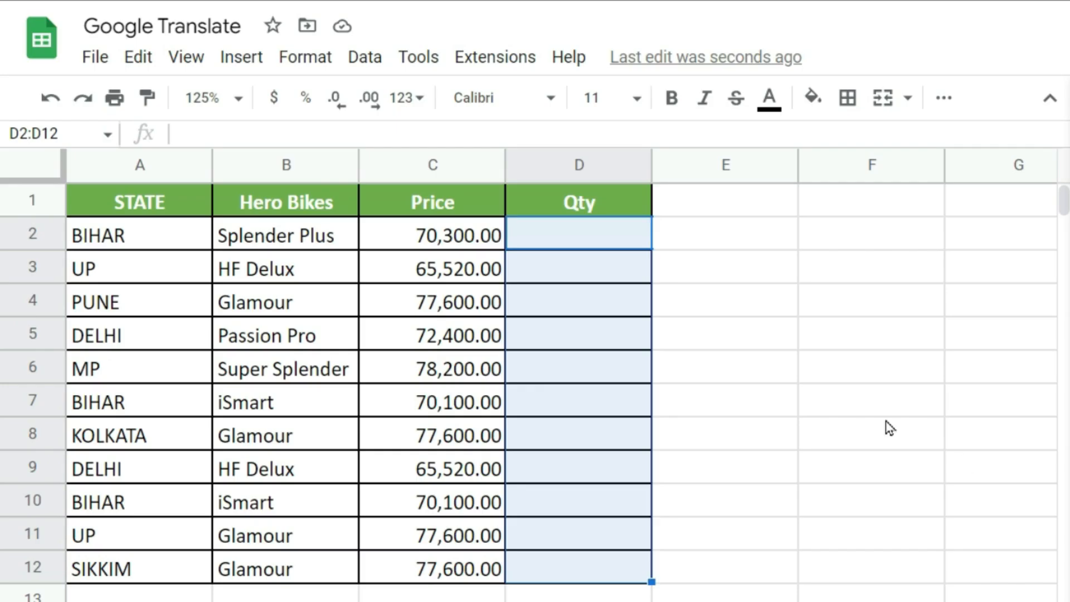
- Test the Qty validation by entering 10 in D2 and 40 in D3
{"action": "key", "text": "F2"}
{"action": "type", "text": "10"}
{"action": "key", "text": "Return"}
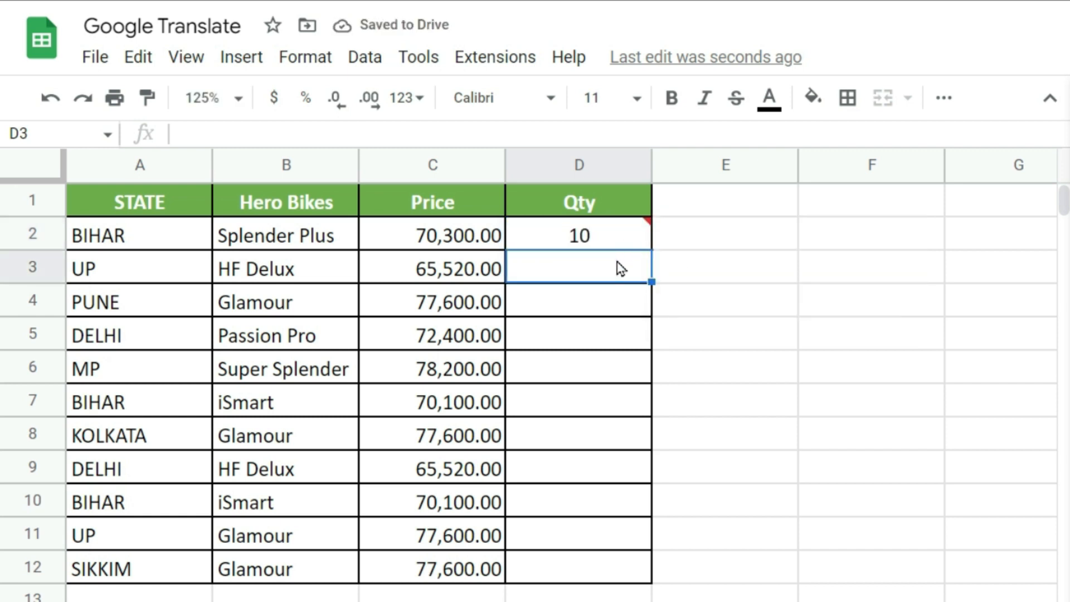
{"action": "mouse_move", "coordinate": [615, 244]}
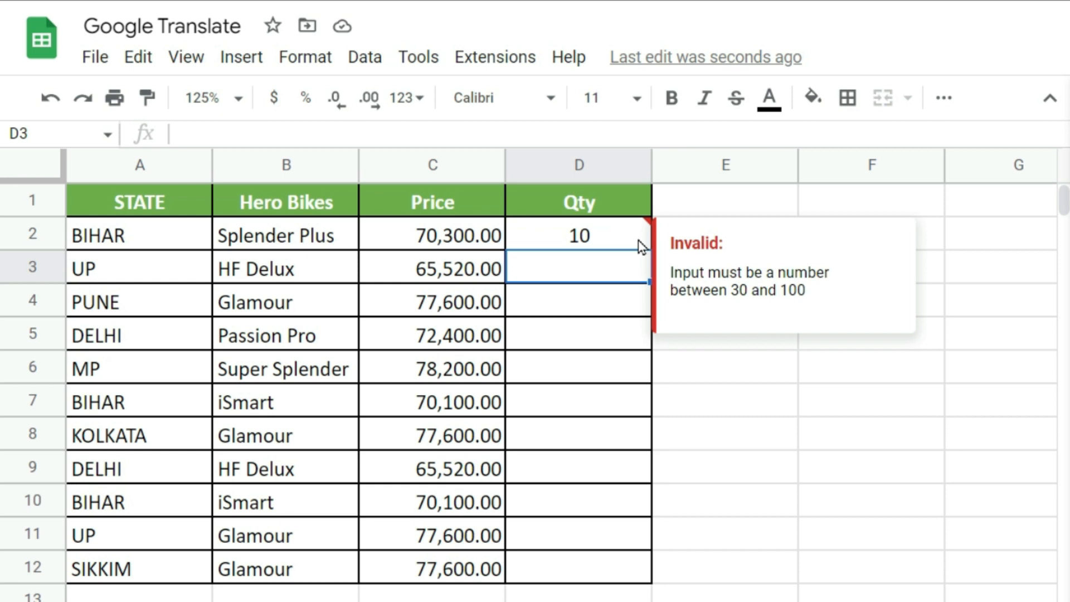
{"action": "double_click", "coordinate": [590, 263]}
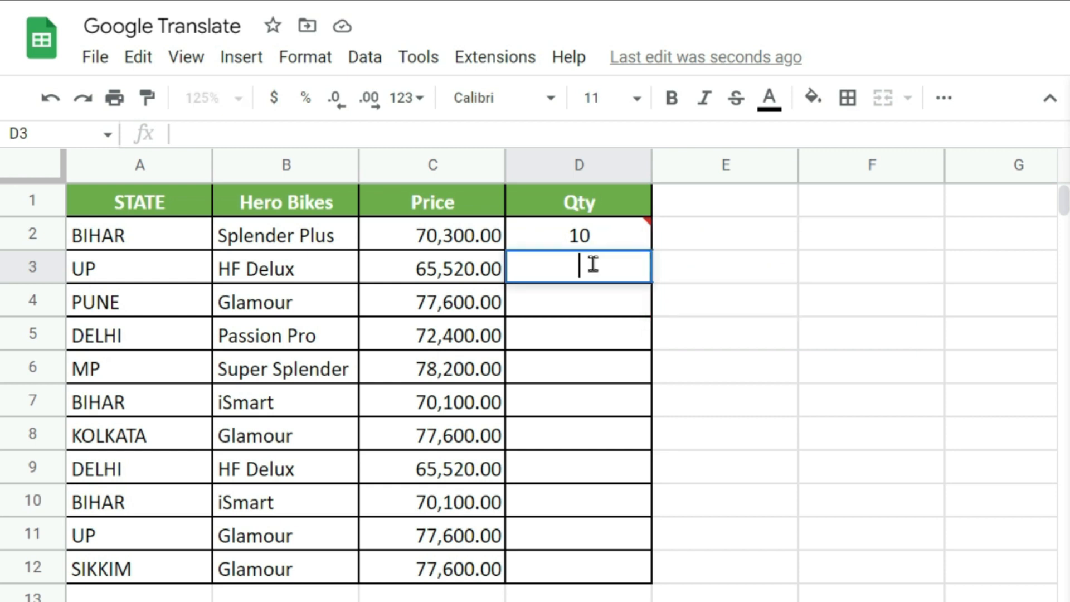
{"action": "type", "text": "40"}
{"action": "key", "text": "Tab"}
{"action": "left_click", "coordinate": [628, 262]}
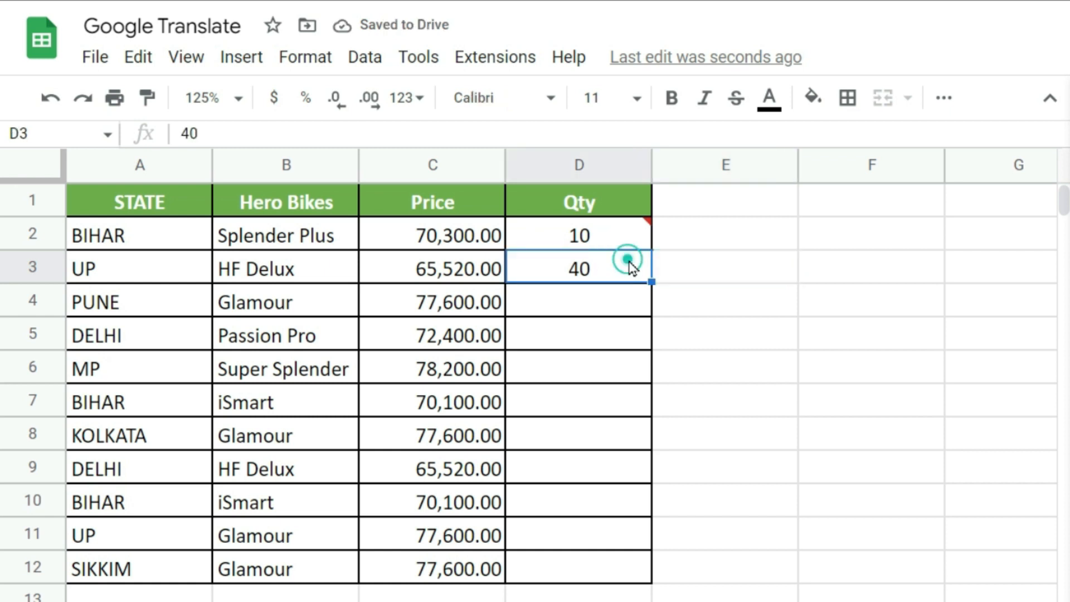
- Check the validation note on cell D2 and review the rule applied to D2:D12
{"action": "left_click", "coordinate": [622, 231]}
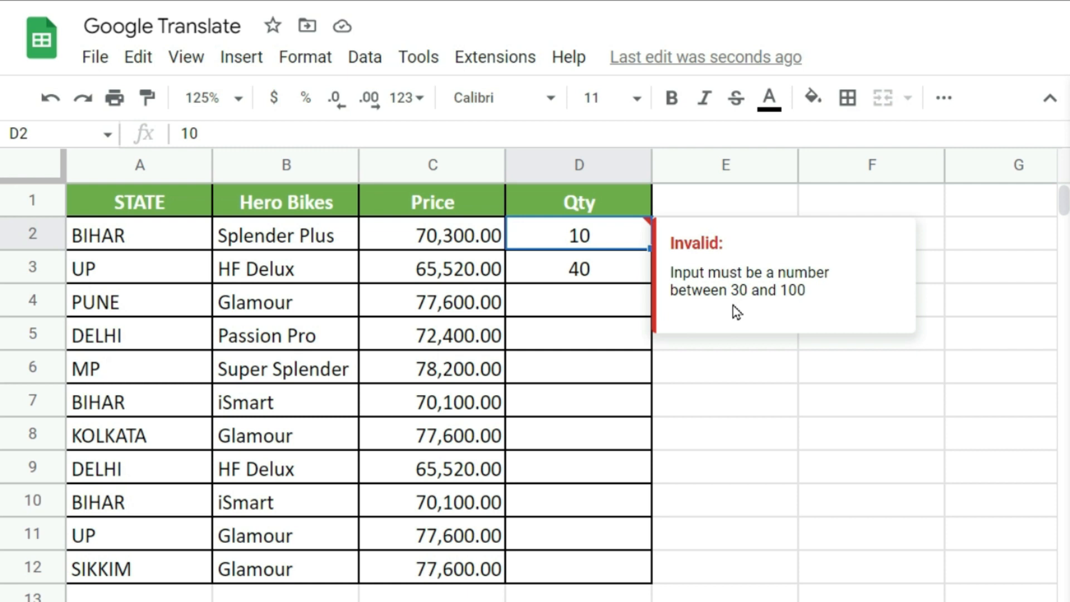
{"action": "left_click", "coordinate": [892, 399]}
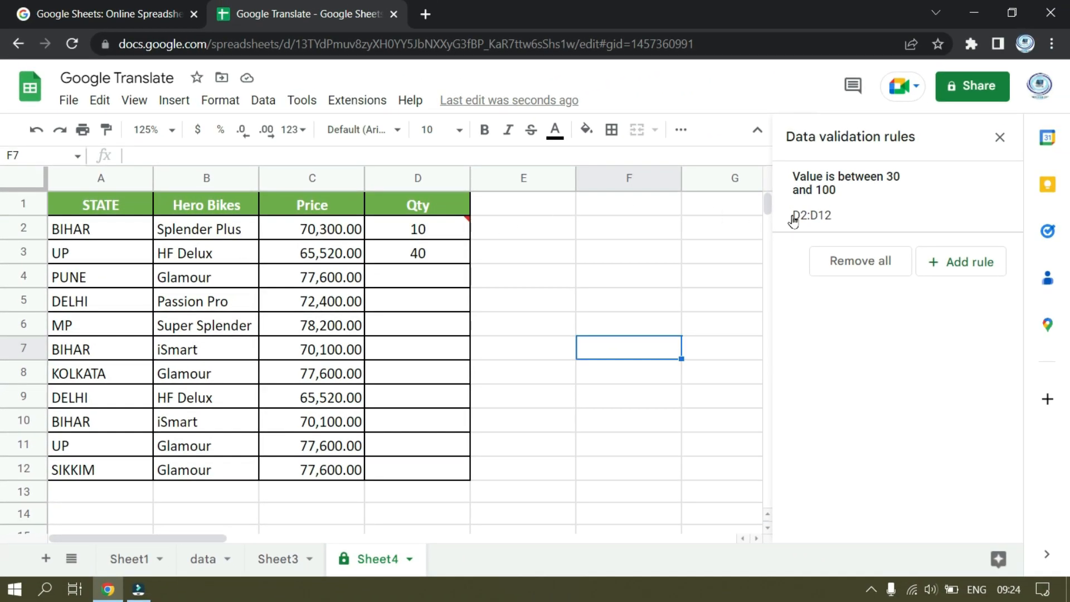
{"action": "mouse_move", "coordinate": [857, 213]}
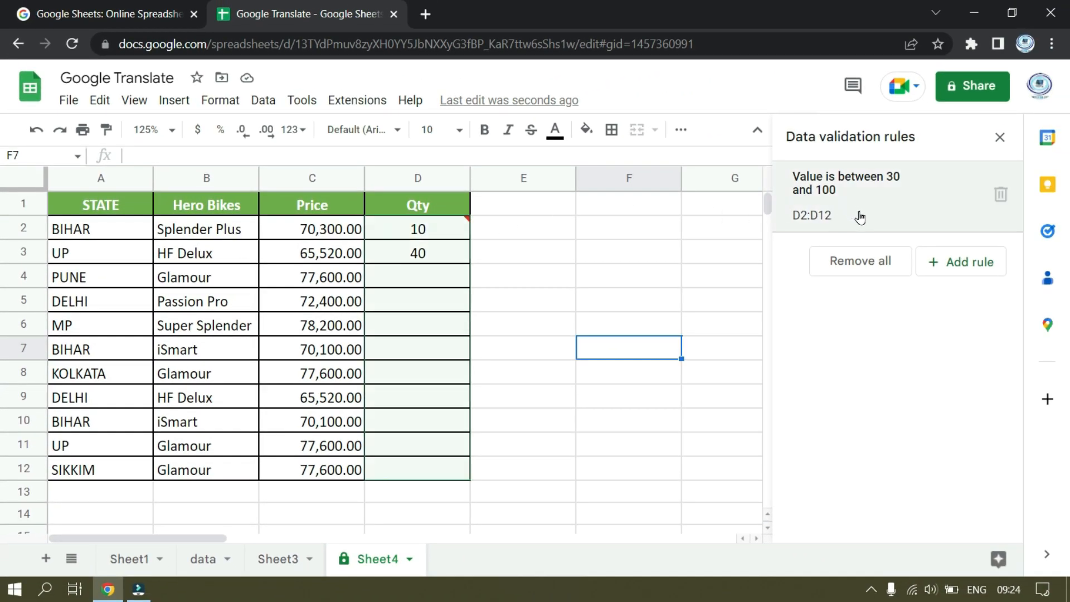
- Set the D2:D12 validation rule to reject invalid input and save the rule
{"action": "left_click", "coordinate": [860, 216]}
{"action": "left_click", "coordinate": [836, 438]}
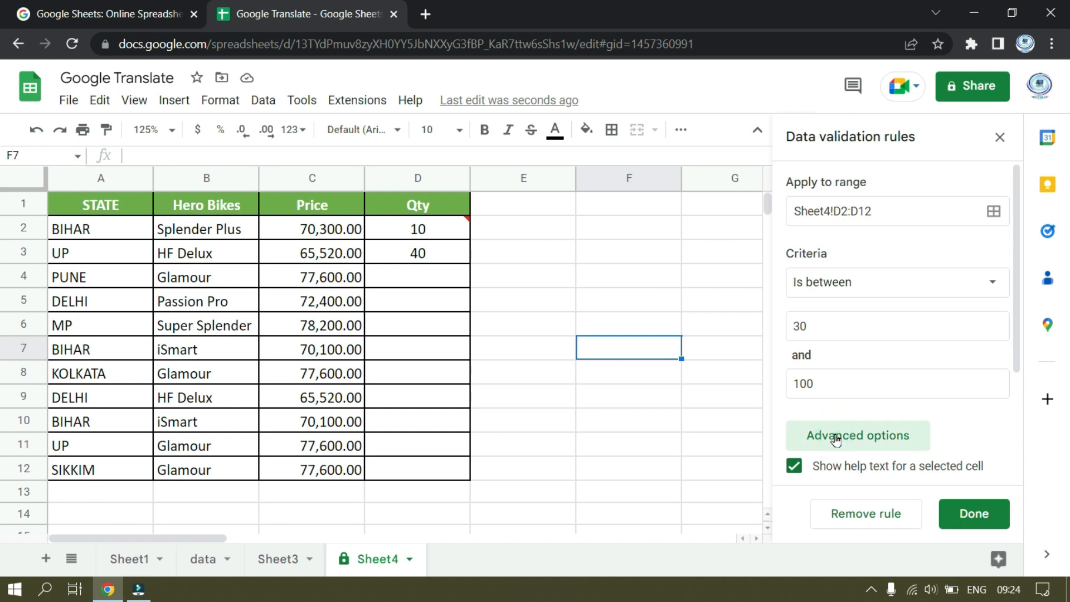
{"action": "scroll", "coordinate": [839, 436], "scroll_direction": "down", "scroll_amount": 3}
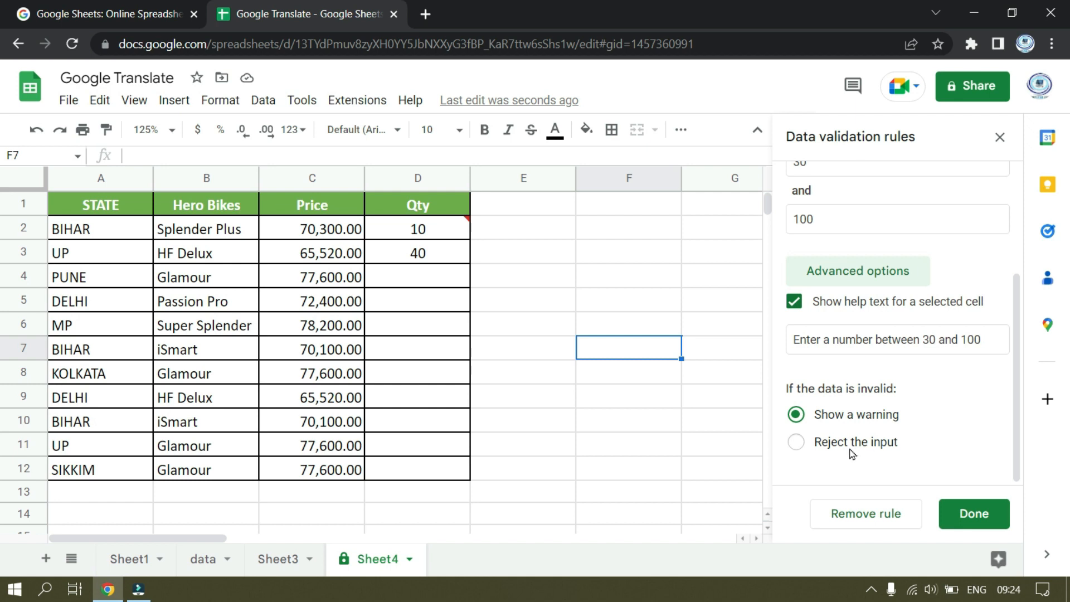
{"action": "left_click", "coordinate": [796, 442]}
{"action": "left_click", "coordinate": [974, 513]}
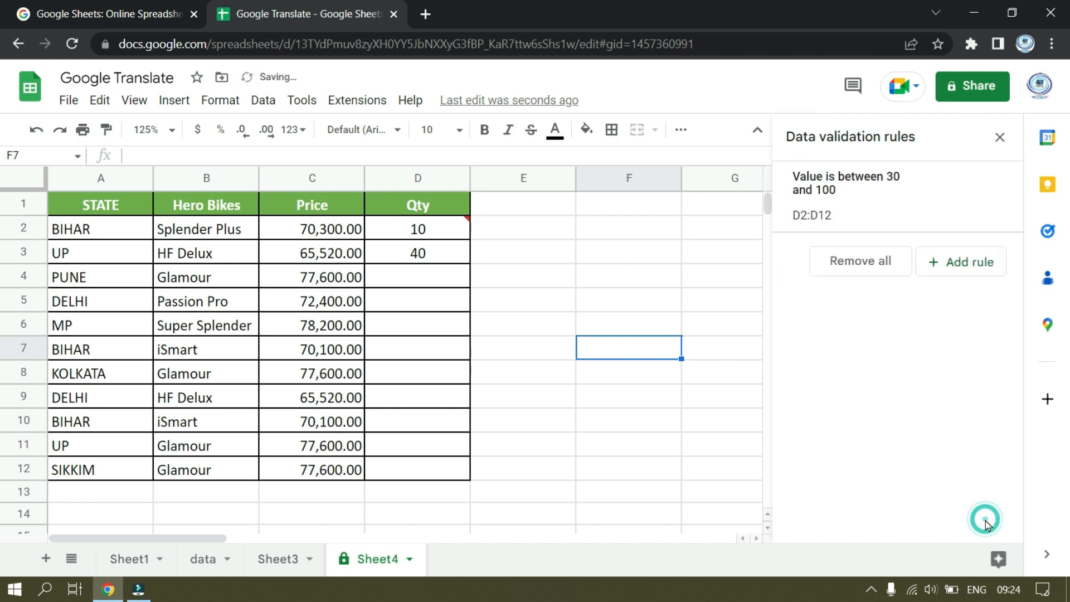
- Test the updated Qty validation by entering 10 in D4
{"action": "left_click", "coordinate": [428, 277]}
{"action": "type", "text": "10"}
{"action": "key", "text": "Return"}
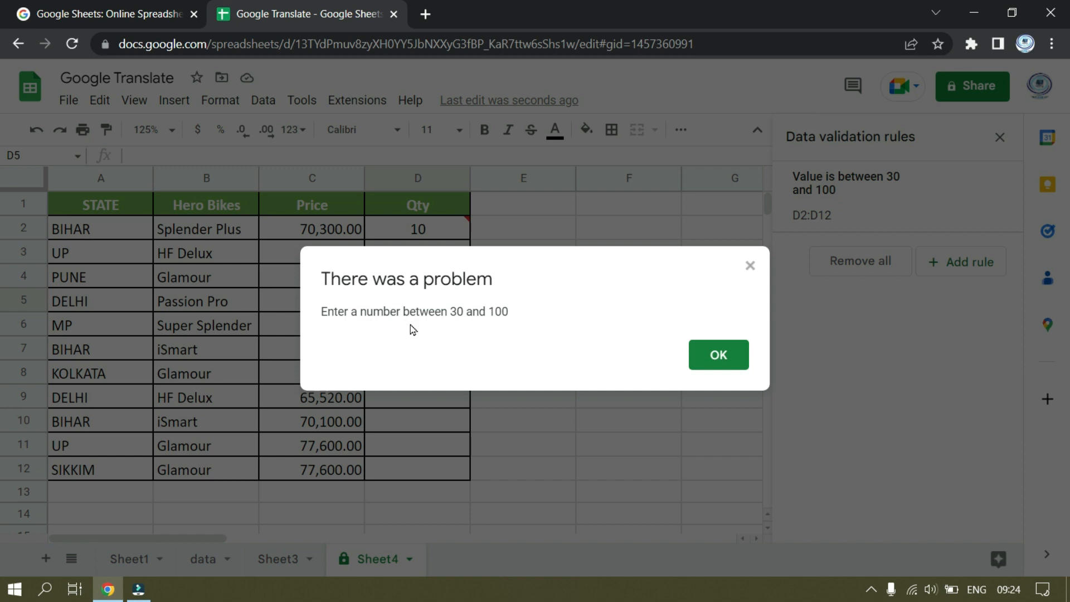
{"action": "key", "text": "Return"}
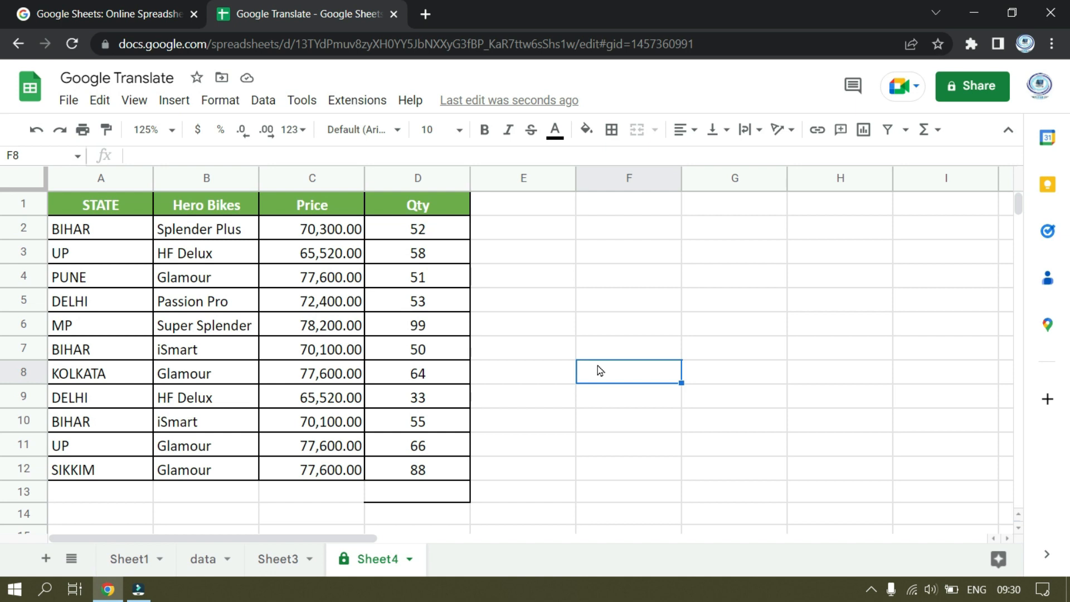
- Create a pivot table on a new sheet from the data range Sheet4!A1:D12
{"action": "left_click", "coordinate": [174, 102]}
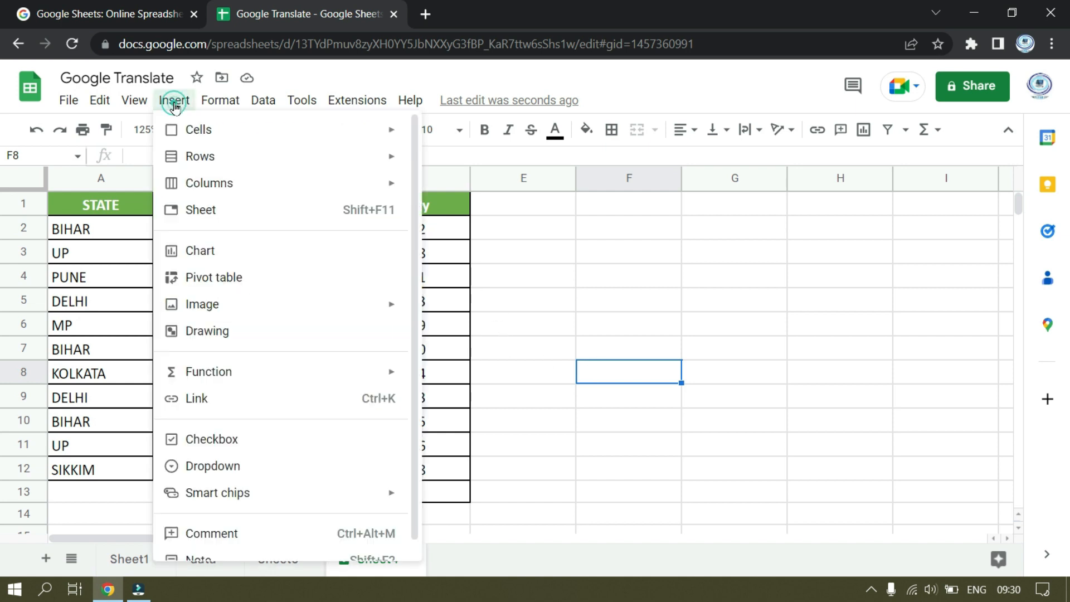
{"action": "left_click", "coordinate": [204, 285]}
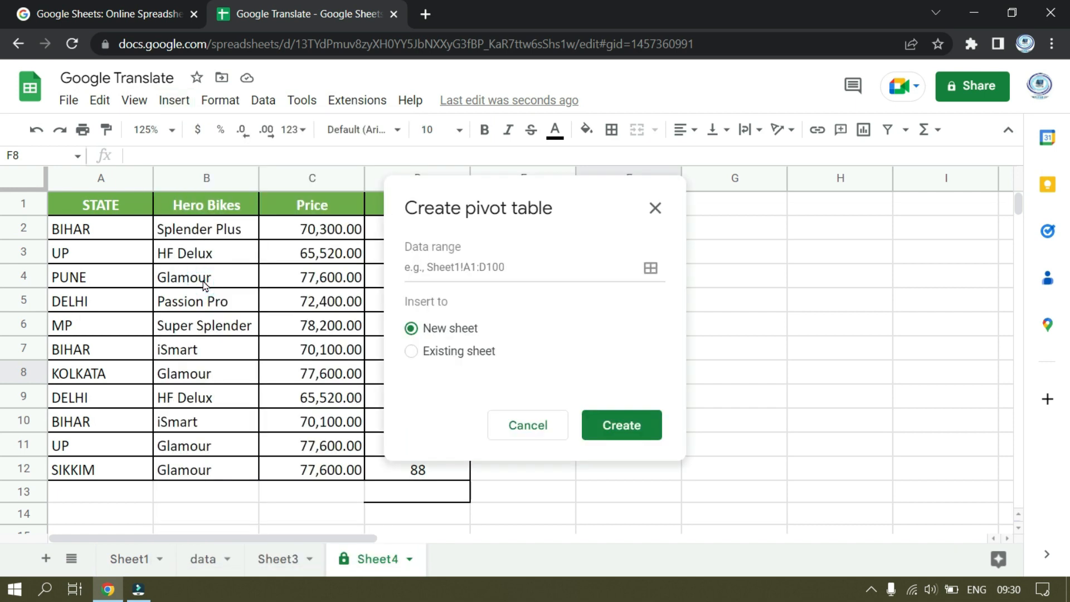
{"action": "left_click_drag", "start_coordinate": [587, 199], "coordinate": [706, 198]}
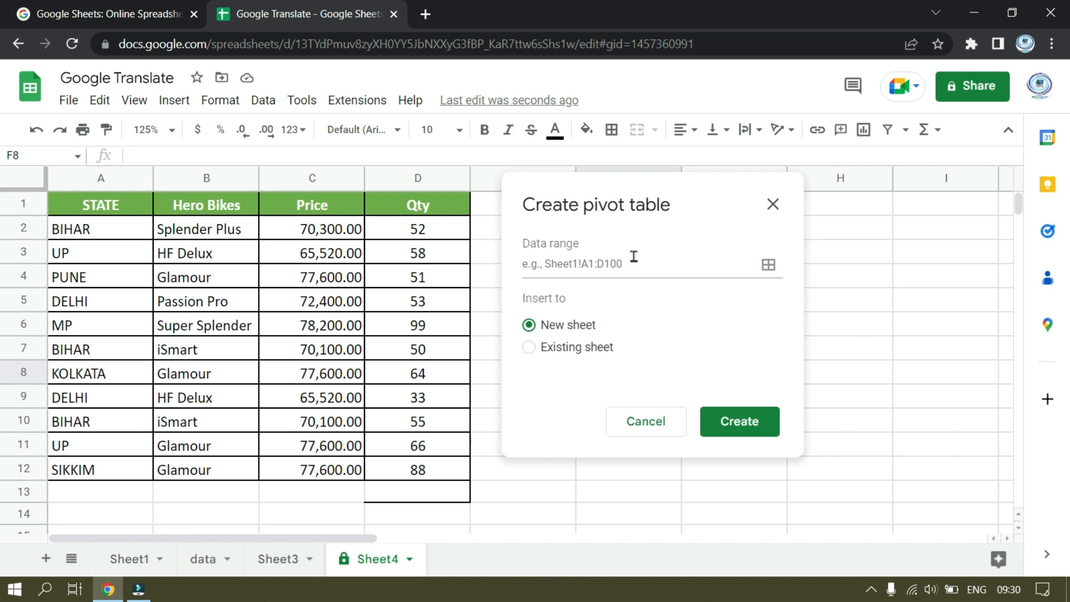
{"action": "left_click", "coordinate": [678, 270]}
{"action": "left_click_drag", "start_coordinate": [106, 204], "coordinate": [419, 474]}
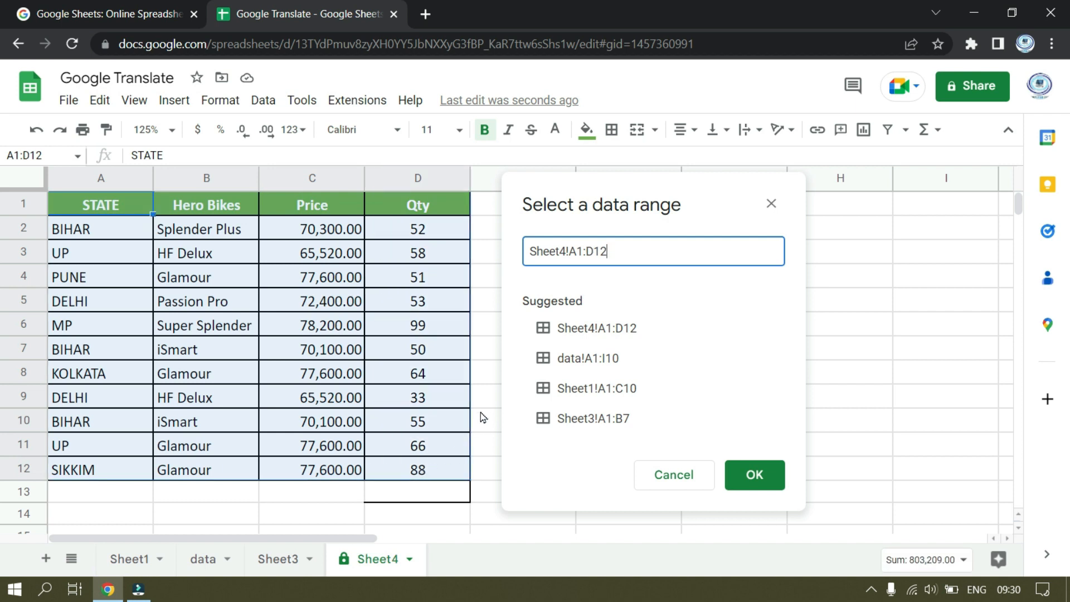
{"action": "left_click_drag", "start_coordinate": [663, 195], "coordinate": [718, 196]}
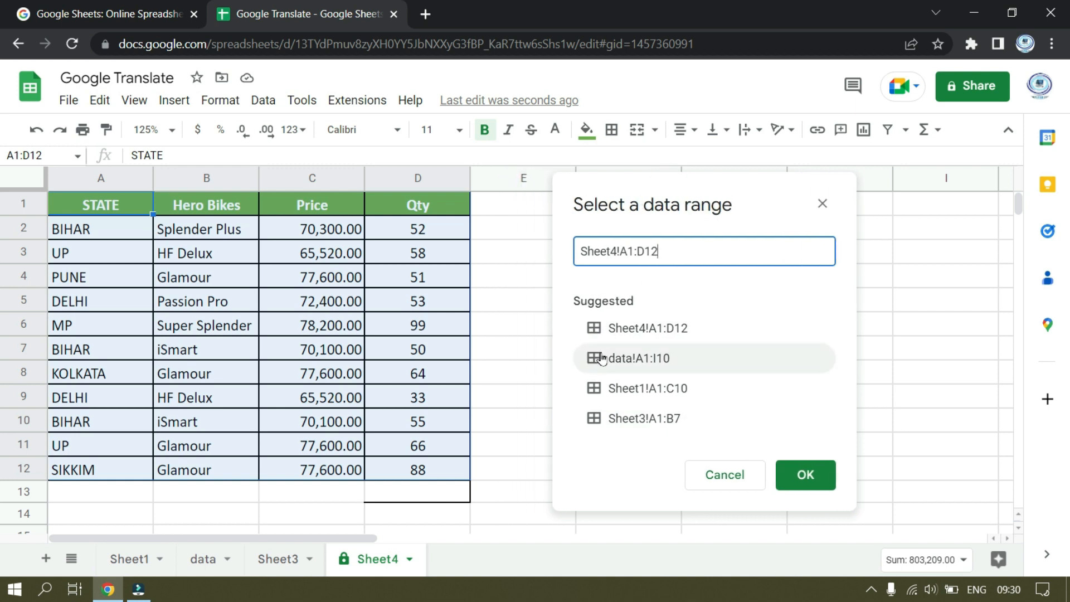
{"action": "left_click", "coordinate": [802, 478]}
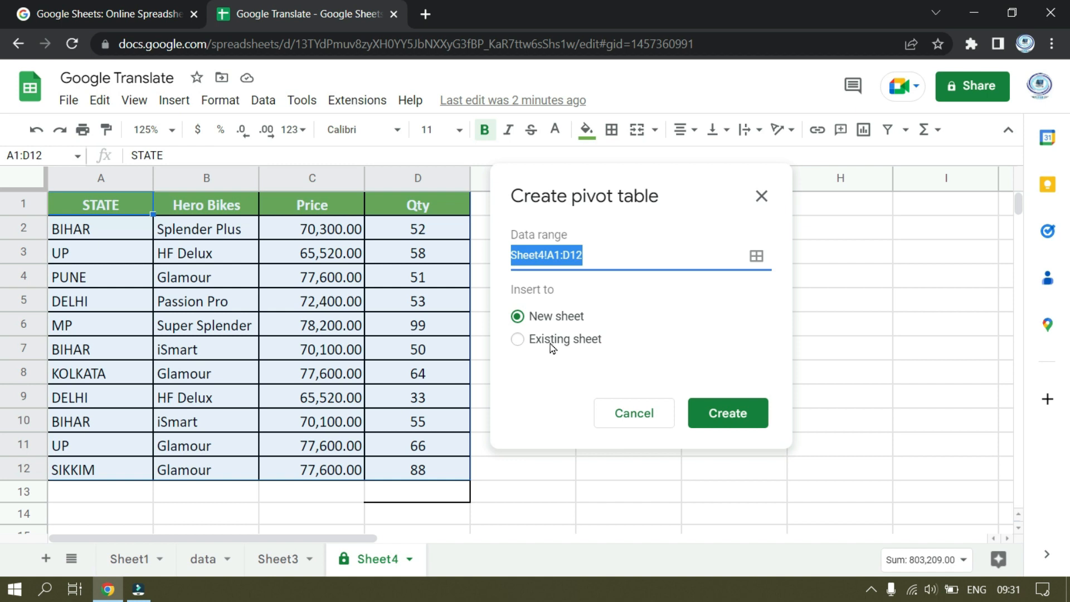
{"action": "left_click", "coordinate": [749, 415]}
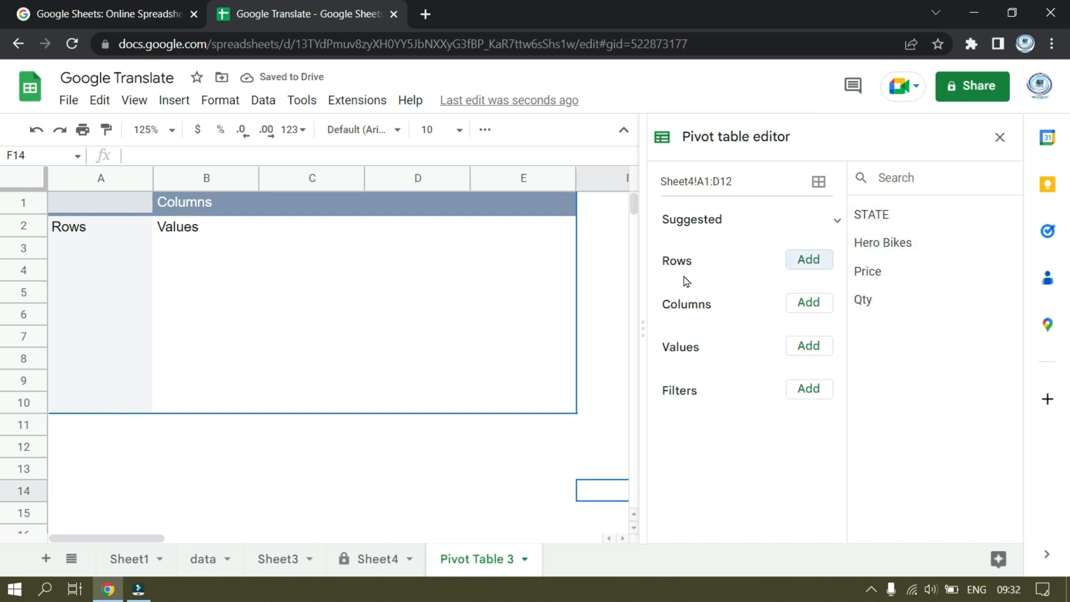
- Add Hero Bikes as the pivot table's rows and STATE as its columns
{"action": "left_click", "coordinate": [815, 261]}
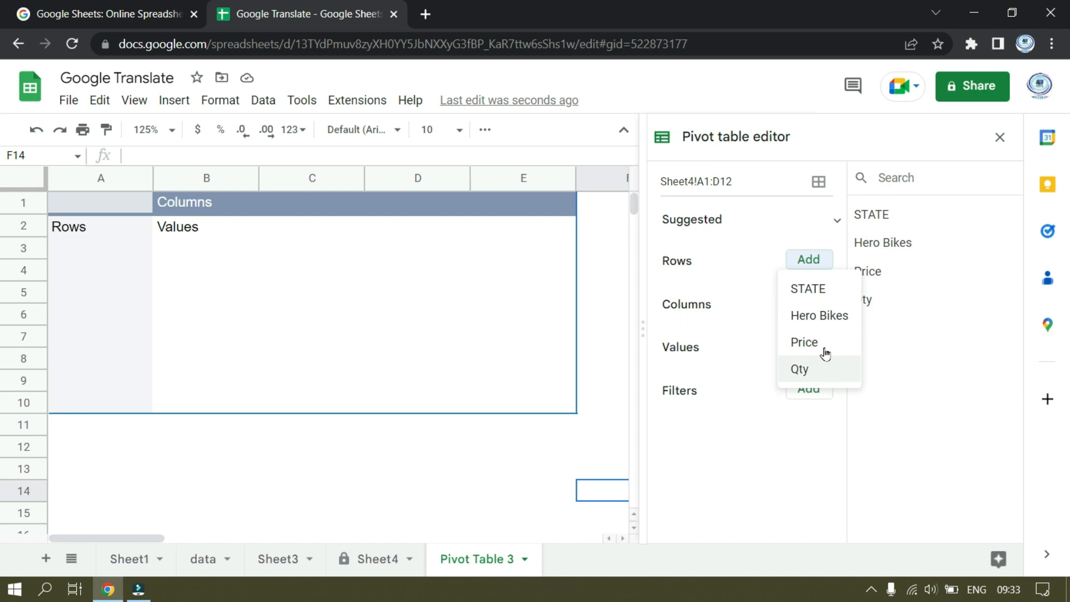
{"action": "left_click", "coordinate": [828, 328]}
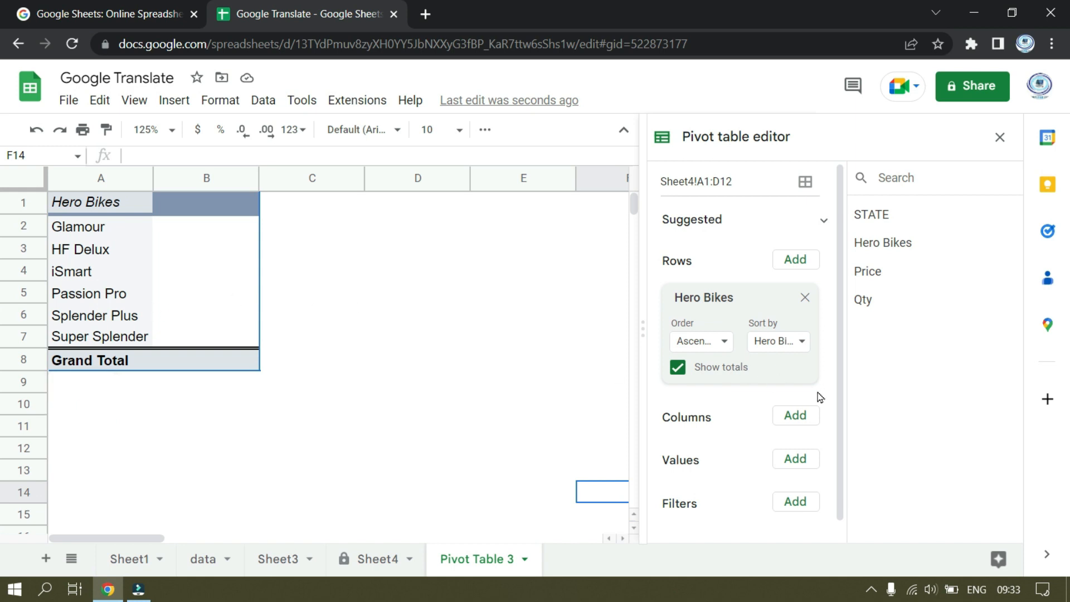
{"action": "scroll", "coordinate": [815, 407], "scroll_direction": "down", "scroll_amount": 1}
{"action": "left_click", "coordinate": [802, 396]}
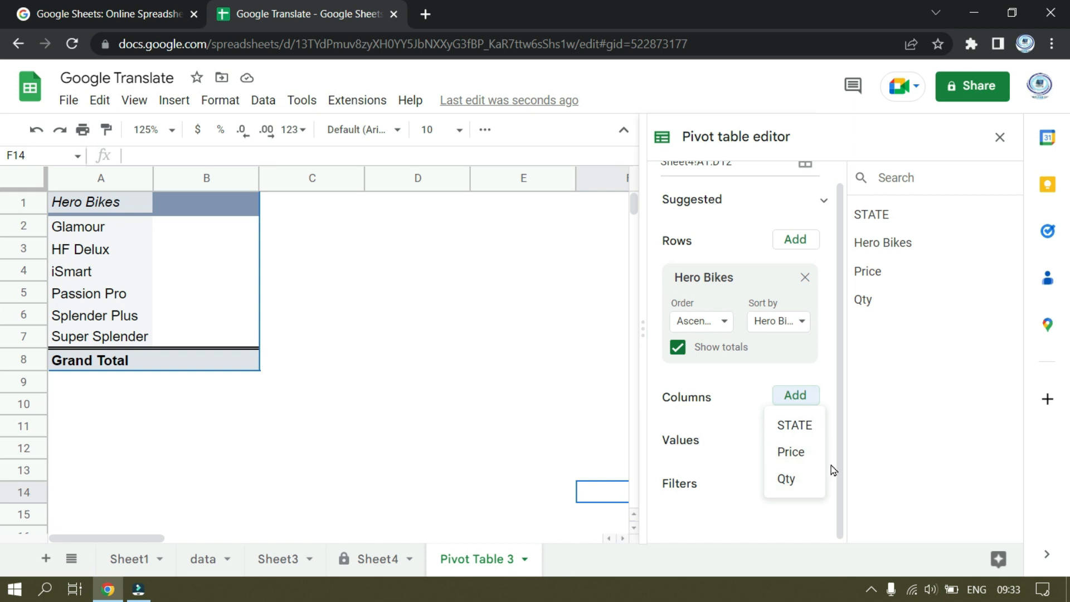
{"action": "left_click", "coordinate": [806, 428]}
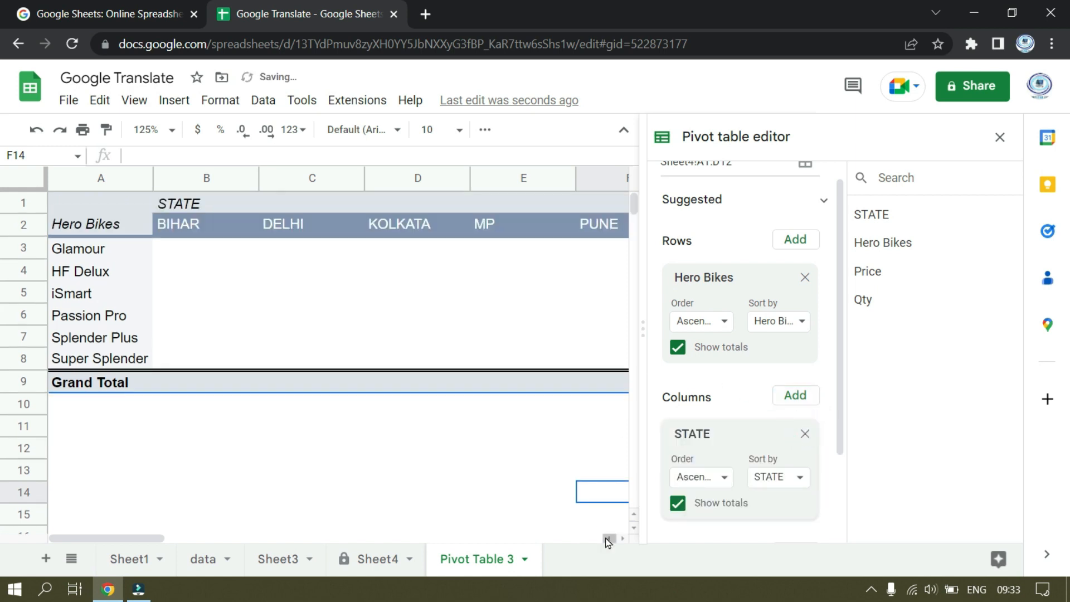
- Examine the state columns across the full width of the pivot table
{"action": "left_click", "coordinate": [620, 539]}
{"action": "left_click", "coordinate": [621, 540]}
{"action": "left_click", "coordinate": [620, 539]}
{"action": "left_click", "coordinate": [620, 540]}
{"action": "left_click", "coordinate": [620, 540]}
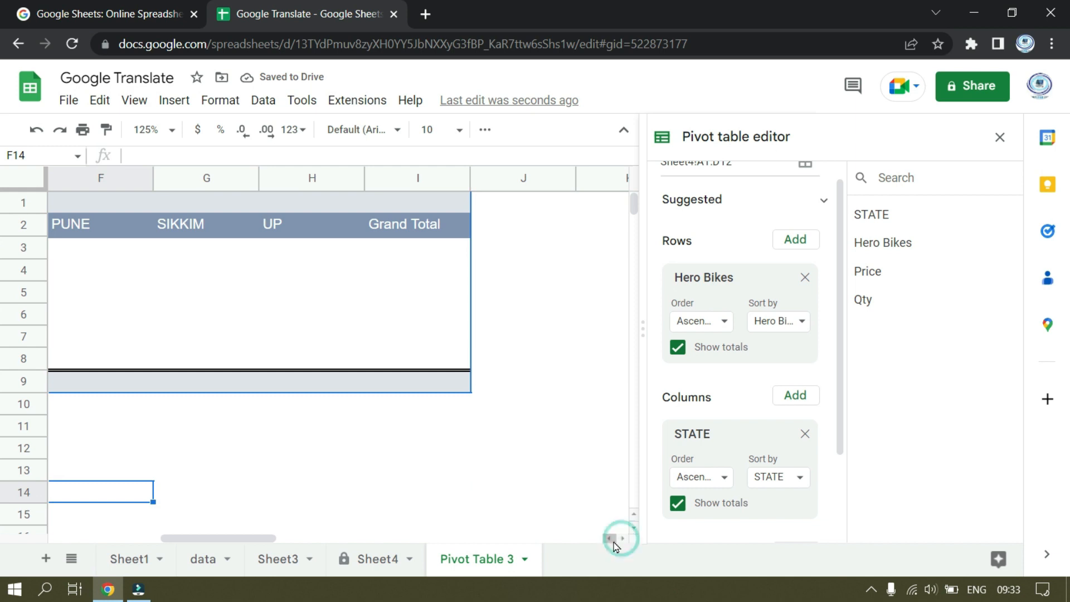
{"action": "left_click", "coordinate": [610, 541]}
{"action": "left_click", "coordinate": [611, 540]}
{"action": "left_click", "coordinate": [610, 539]}
{"action": "left_click", "coordinate": [610, 539]}
{"action": "left_click", "coordinate": [611, 539]}
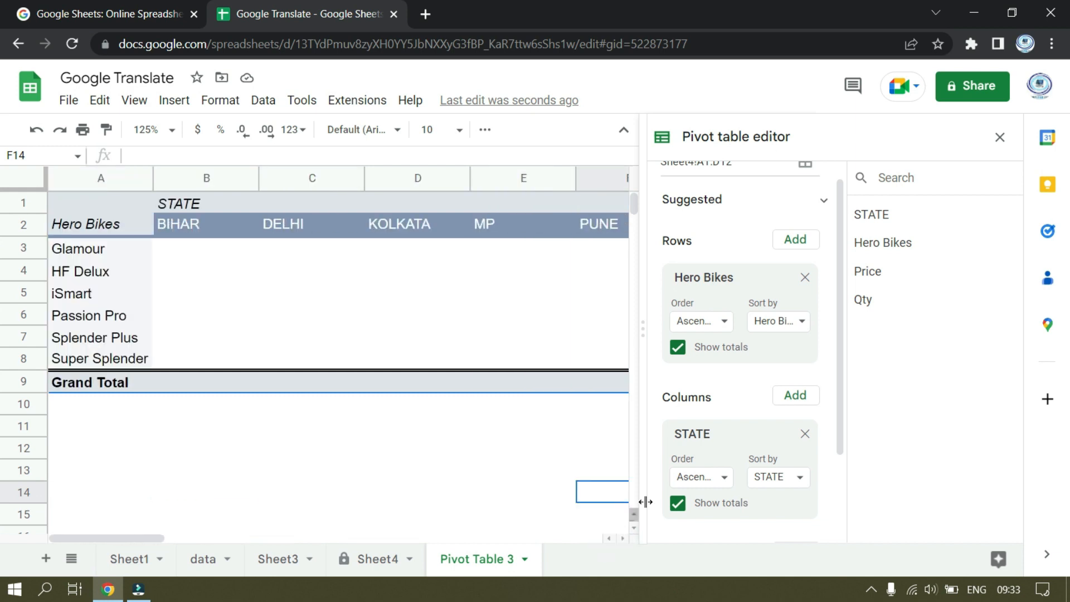
- Add Qty as the pivot table's value field, summarized by SUM
{"action": "scroll", "coordinate": [797, 435], "scroll_direction": "down", "scroll_amount": 2}
{"action": "left_click", "coordinate": [801, 439]}
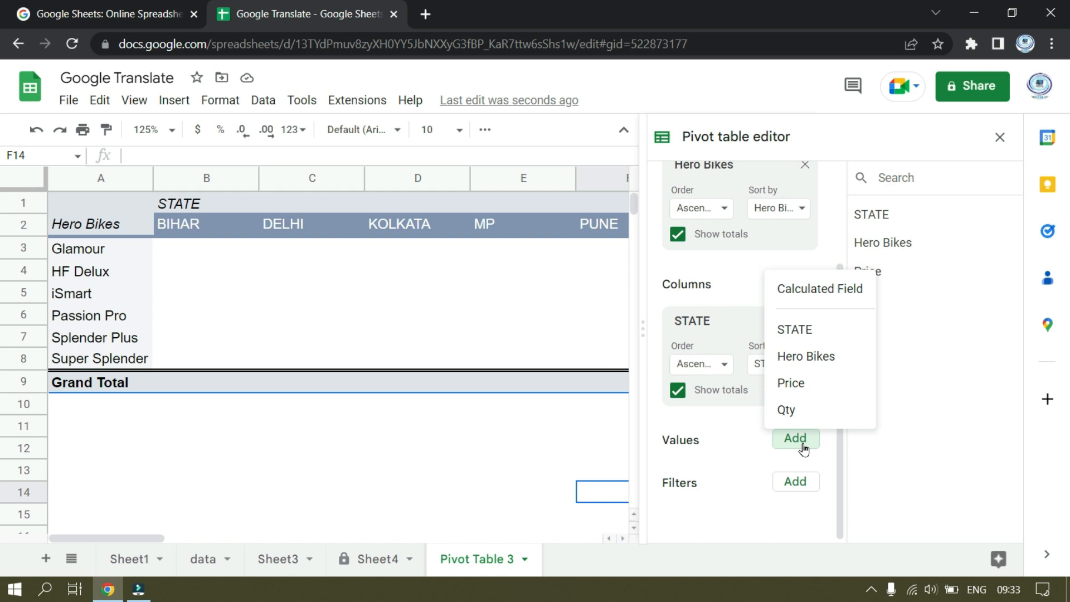
{"action": "left_click", "coordinate": [794, 411]}
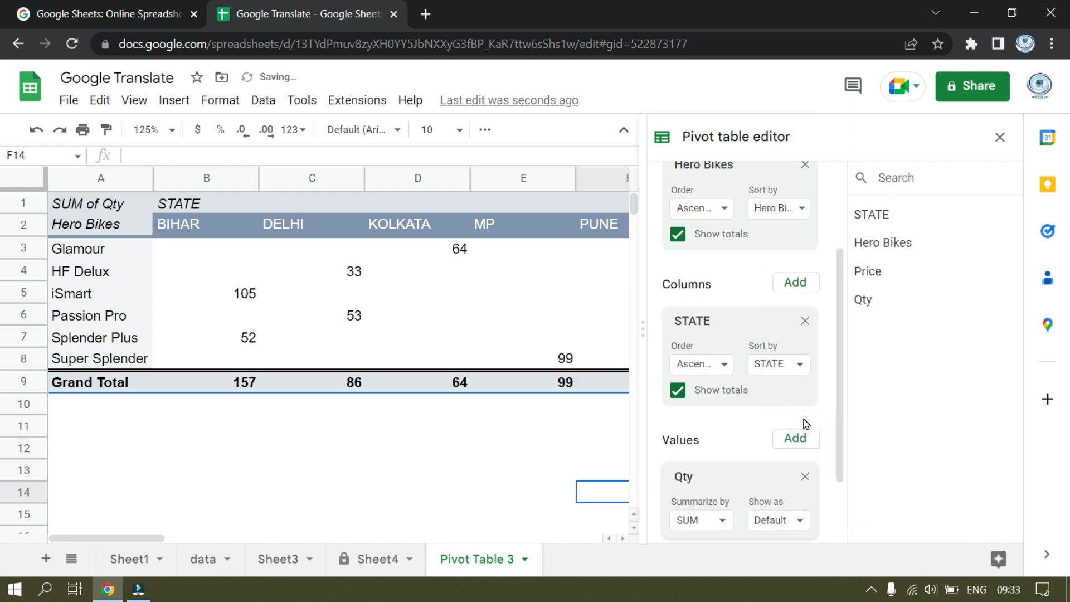
{"action": "scroll", "coordinate": [754, 416], "scroll_direction": "down", "scroll_amount": 2}
{"action": "scroll", "coordinate": [713, 398], "scroll_direction": "up", "scroll_amount": 2}
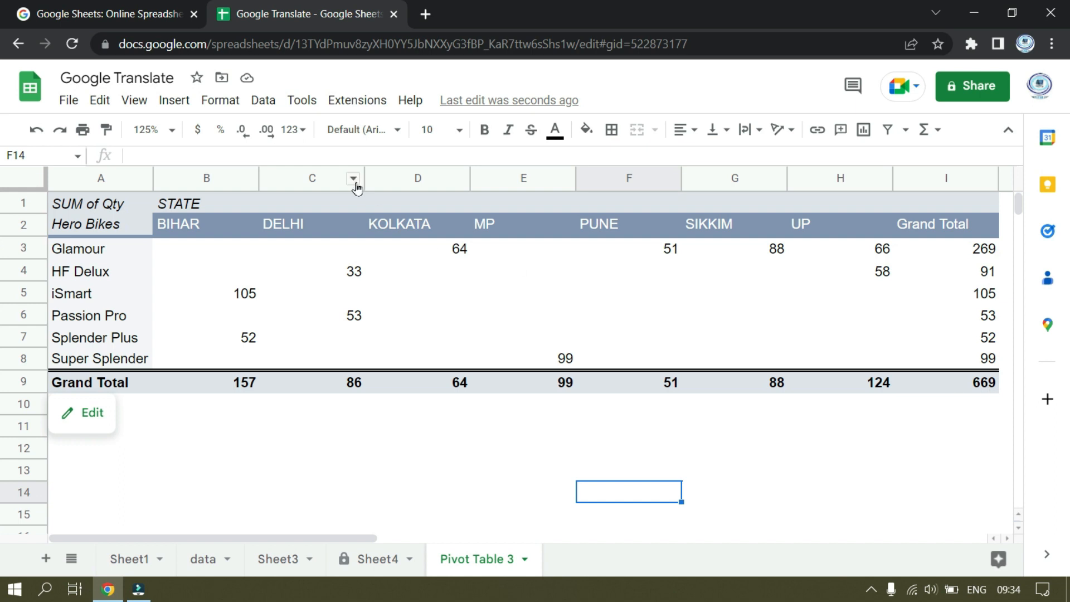
- Reopen the pivot table for editing and add Price as a filter
{"action": "left_click", "coordinate": [78, 415]}
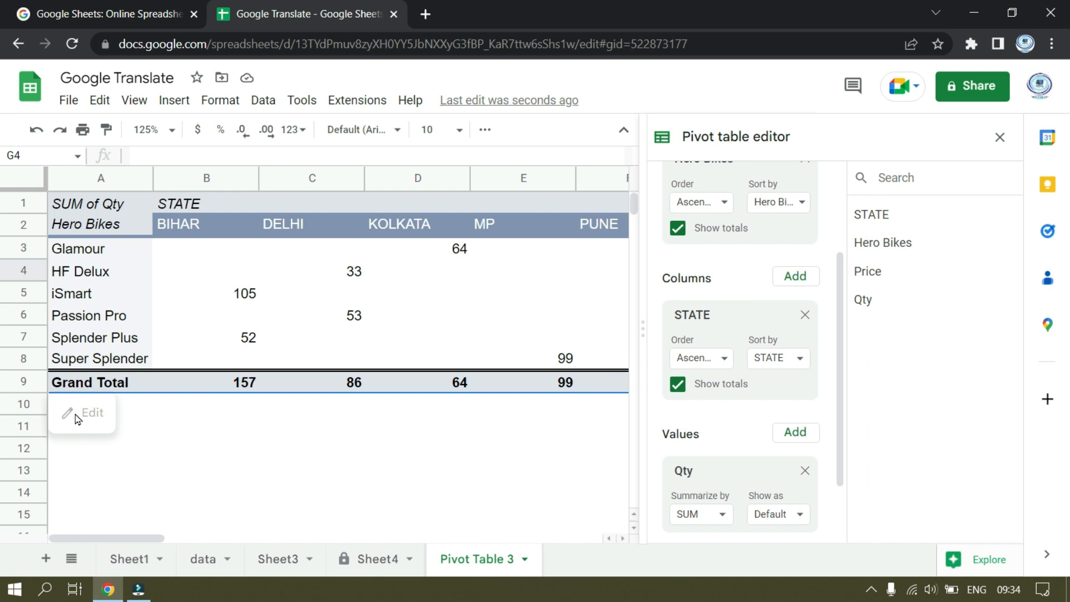
{"action": "scroll", "coordinate": [808, 304], "scroll_direction": "down", "scroll_amount": 3}
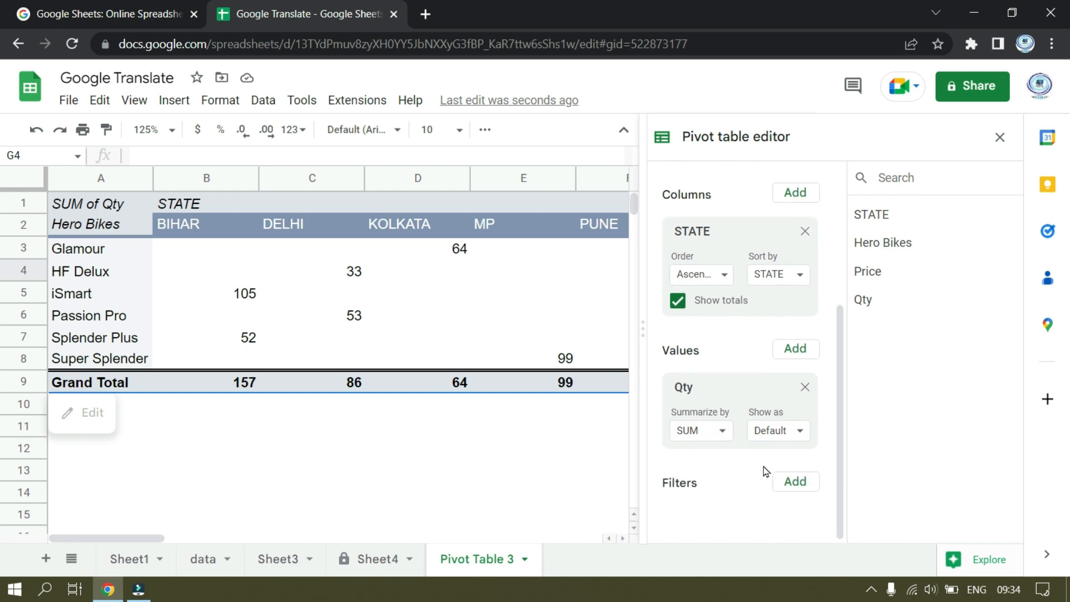
{"action": "left_click", "coordinate": [805, 488]}
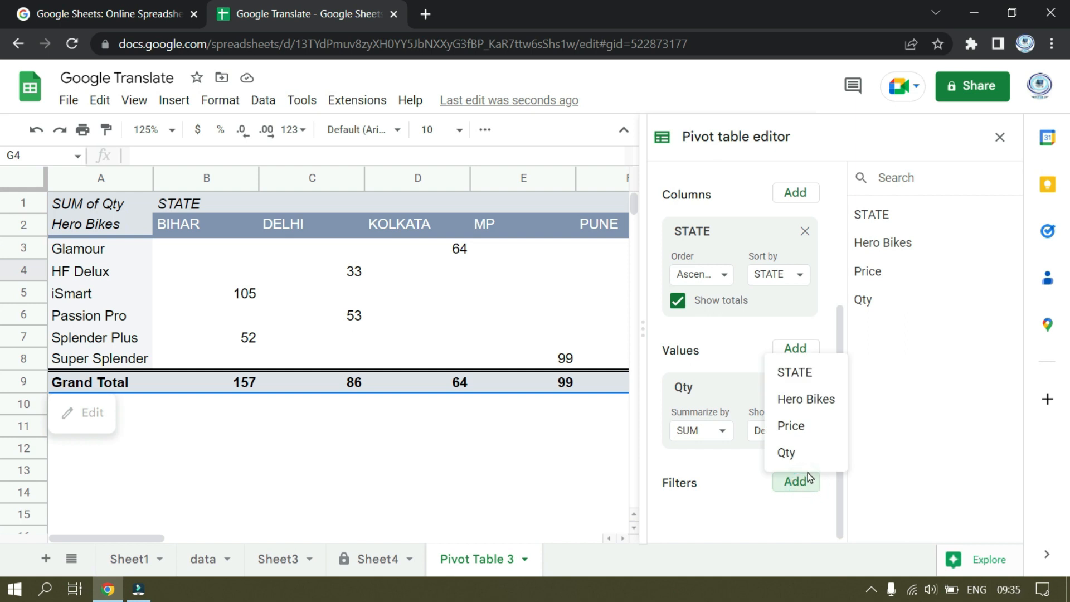
{"action": "left_click", "coordinate": [803, 433]}
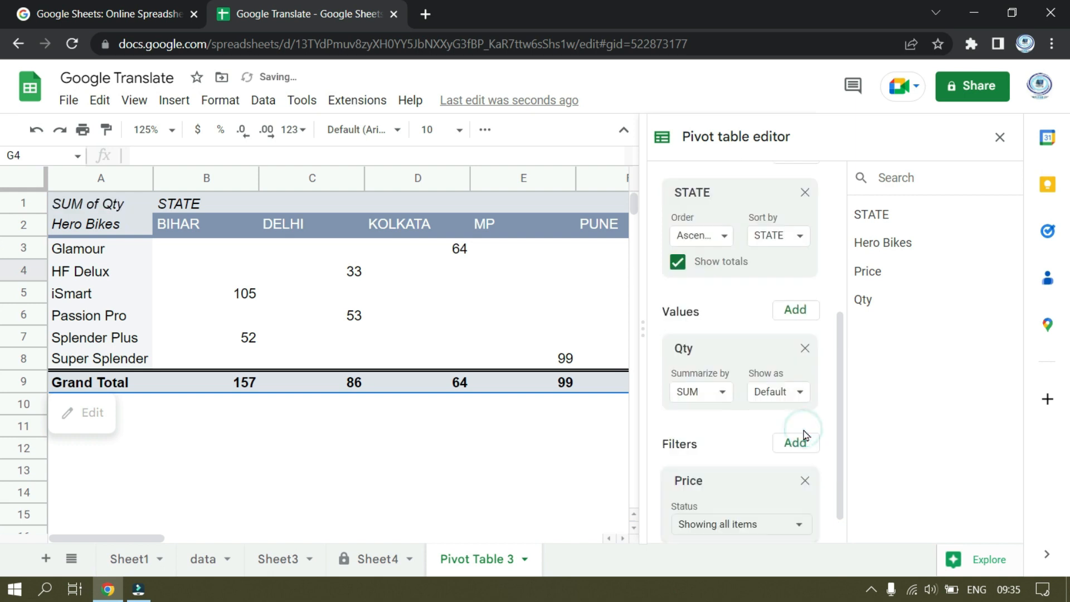
- Filter the pivot table's Price field by values, keeping only 65,520.00 and 70,100.00
{"action": "left_click", "coordinate": [780, 485]}
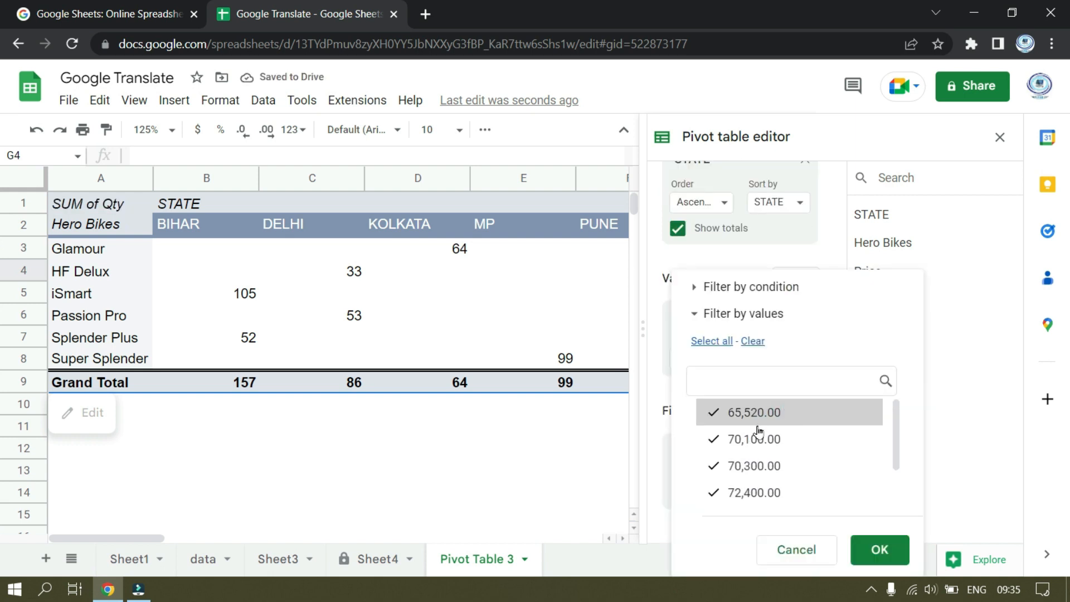
{"action": "scroll", "coordinate": [752, 462], "scroll_direction": "down", "scroll_amount": 1}
{"action": "scroll", "coordinate": [751, 461], "scroll_direction": "up", "scroll_amount": 1}
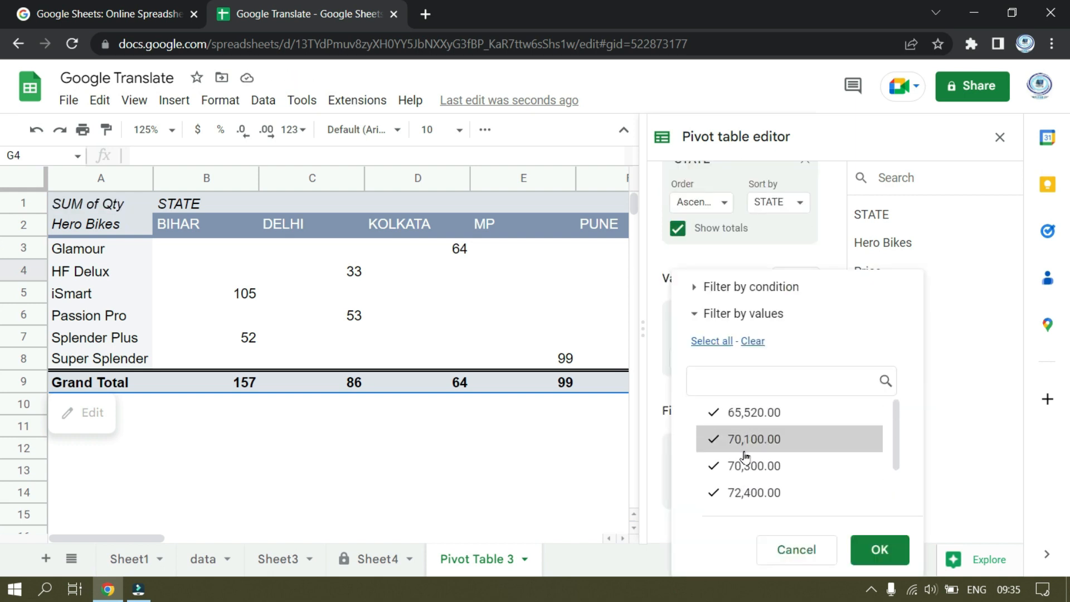
{"action": "scroll", "coordinate": [750, 434], "scroll_direction": "down", "scroll_amount": 1}
{"action": "left_click", "coordinate": [707, 413]}
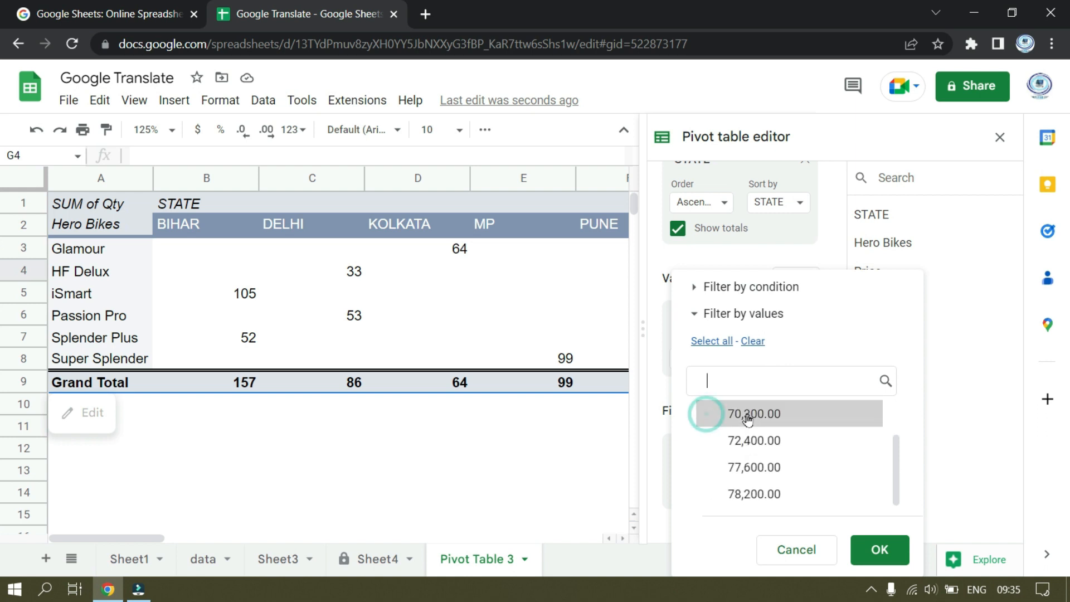
{"action": "scroll", "coordinate": [749, 424], "scroll_direction": "up", "scroll_amount": 1}
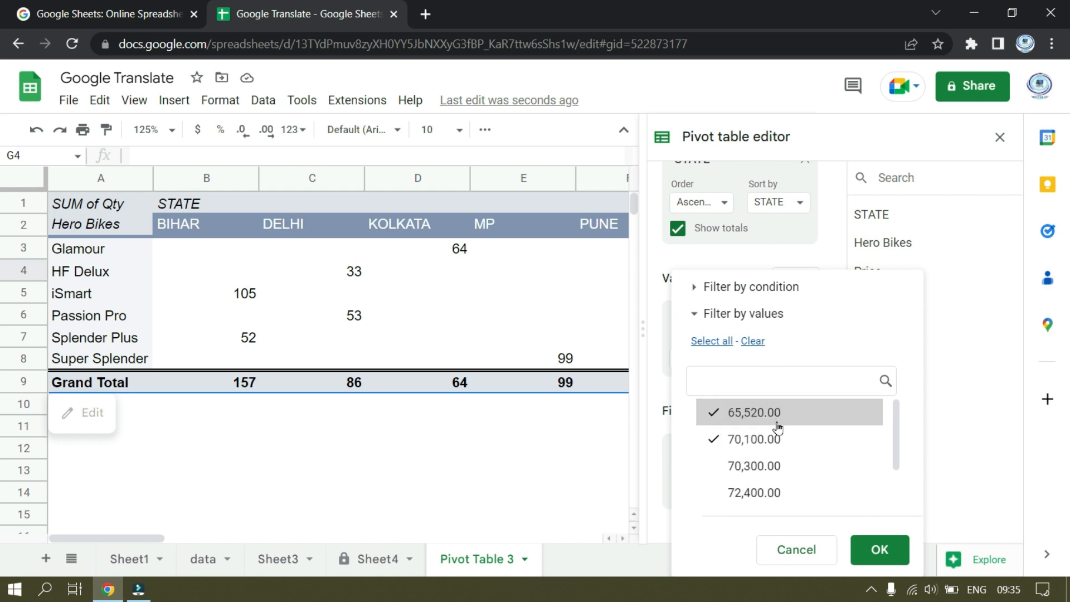
{"action": "left_click", "coordinate": [880, 552]}
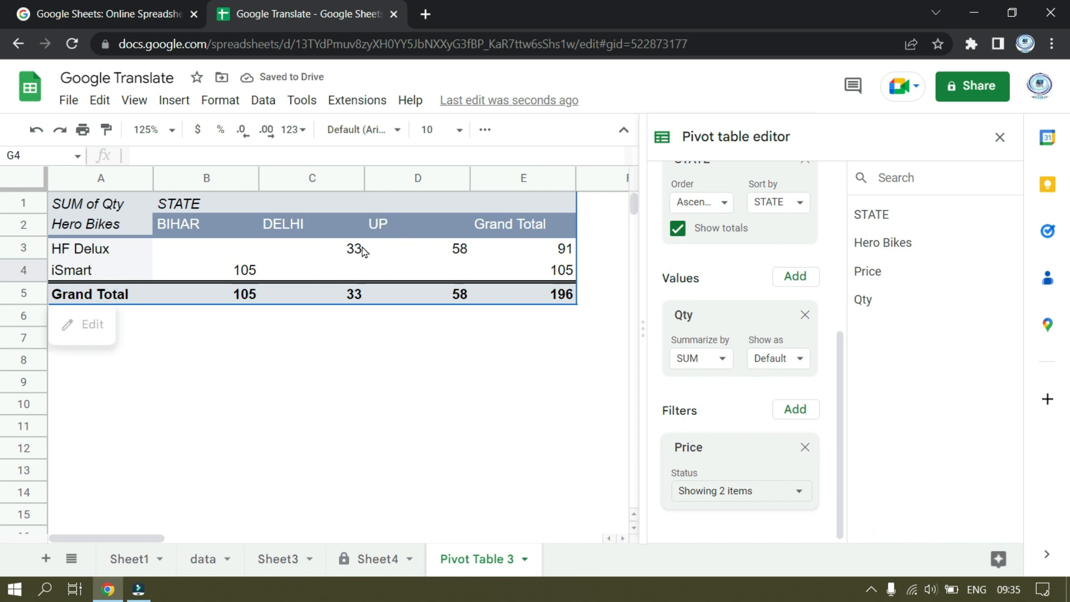
{"action": "scroll", "coordinate": [691, 349], "scroll_direction": "up", "scroll_amount": 5}
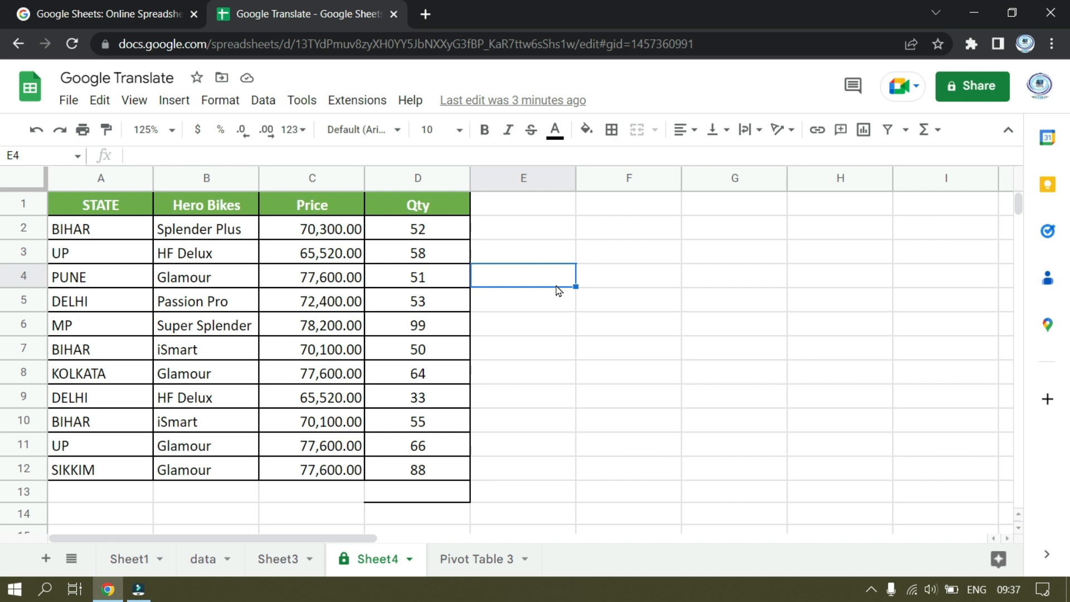
- Start a new protection on Sheet4 for a range instead of the whole sheet, and select cells A1:C12
{"action": "left_click", "coordinate": [528, 370]}
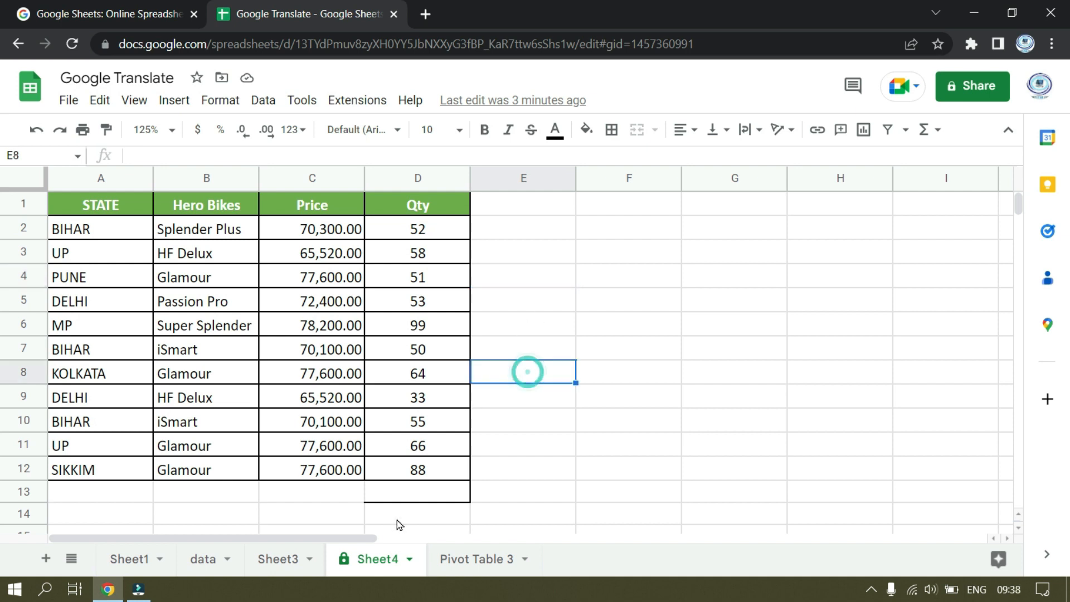
{"action": "right_click", "coordinate": [382, 566]}
{"action": "left_click", "coordinate": [365, 399]}
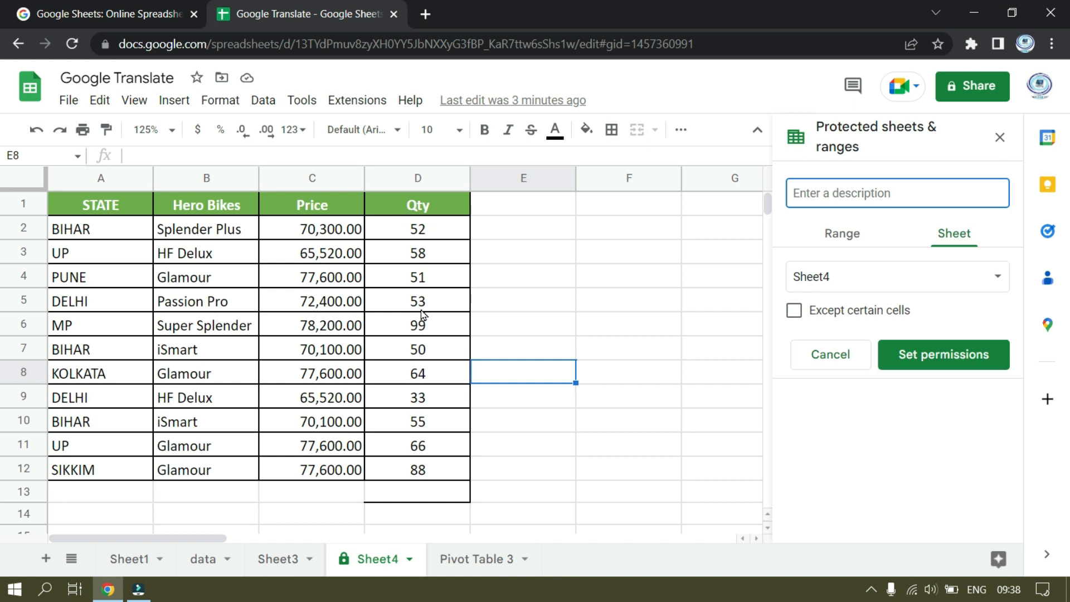
{"action": "left_click", "coordinate": [842, 235]}
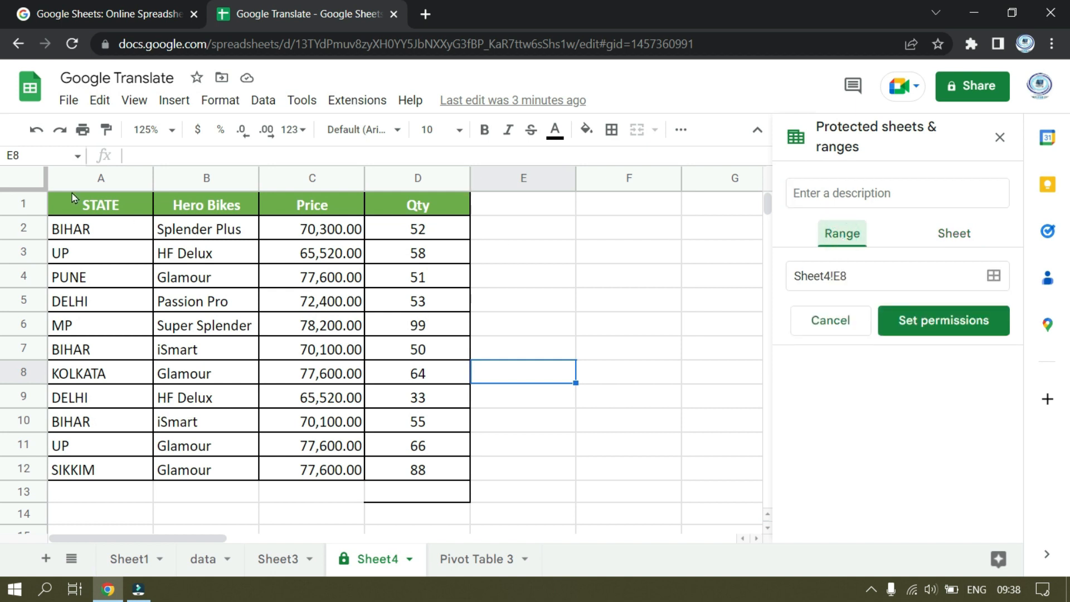
{"action": "left_click_drag", "start_coordinate": [73, 204], "coordinate": [327, 472]}
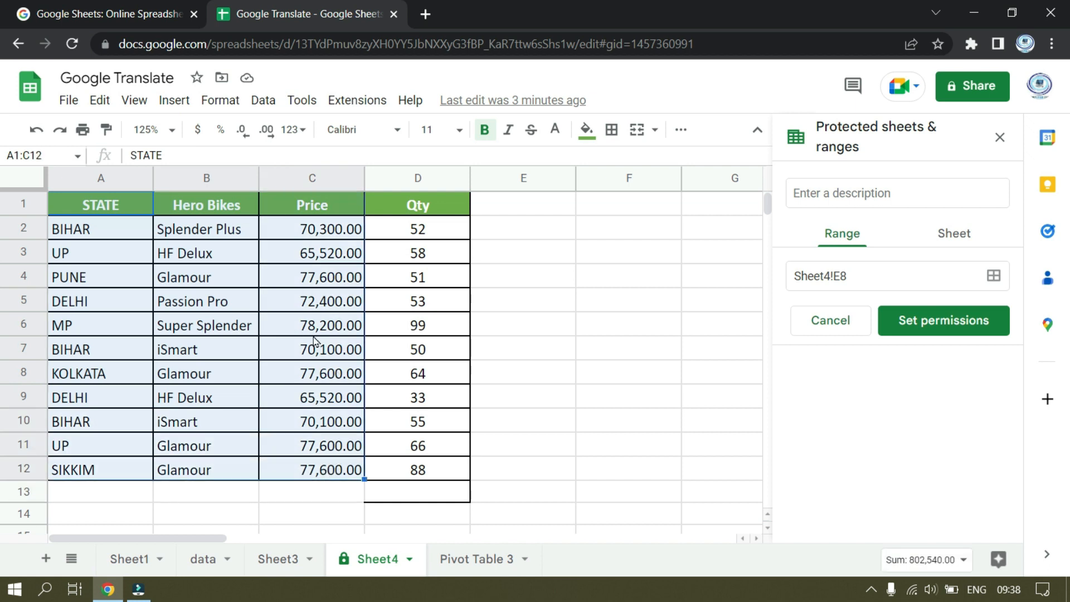
- Describe the protected range as "Edit Qty only" and open its editing permissions
{"action": "left_click", "coordinate": [794, 196]}
{"action": "type", "text": "Edit Qty only"}
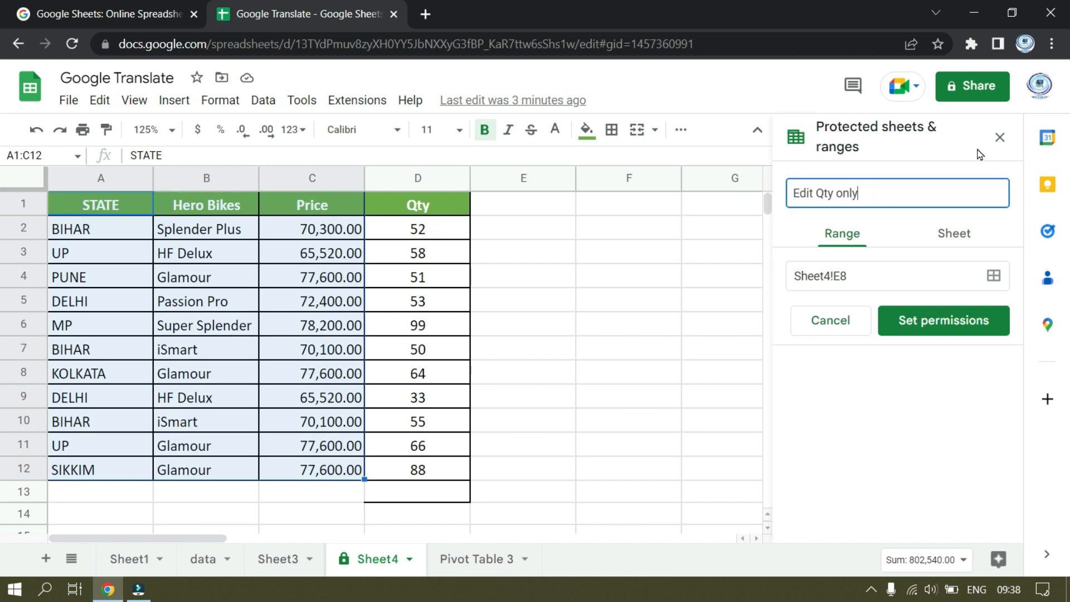
{"action": "left_click", "coordinate": [926, 328]}
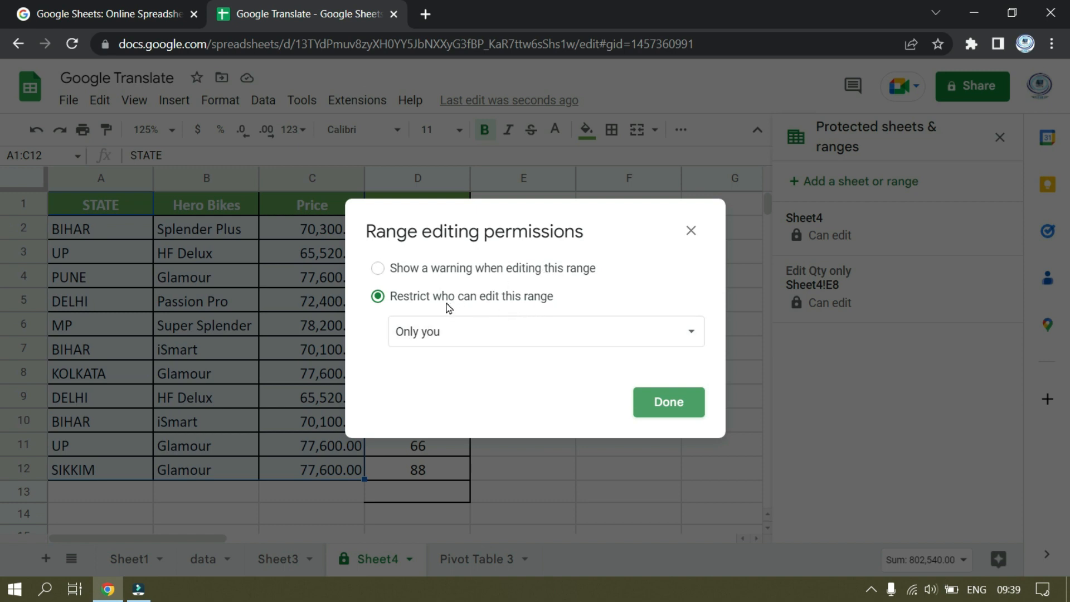
- Try the Custom editor option for the protected range, return the restriction to "Only you", and save the permissions
{"action": "left_click", "coordinate": [690, 331]}
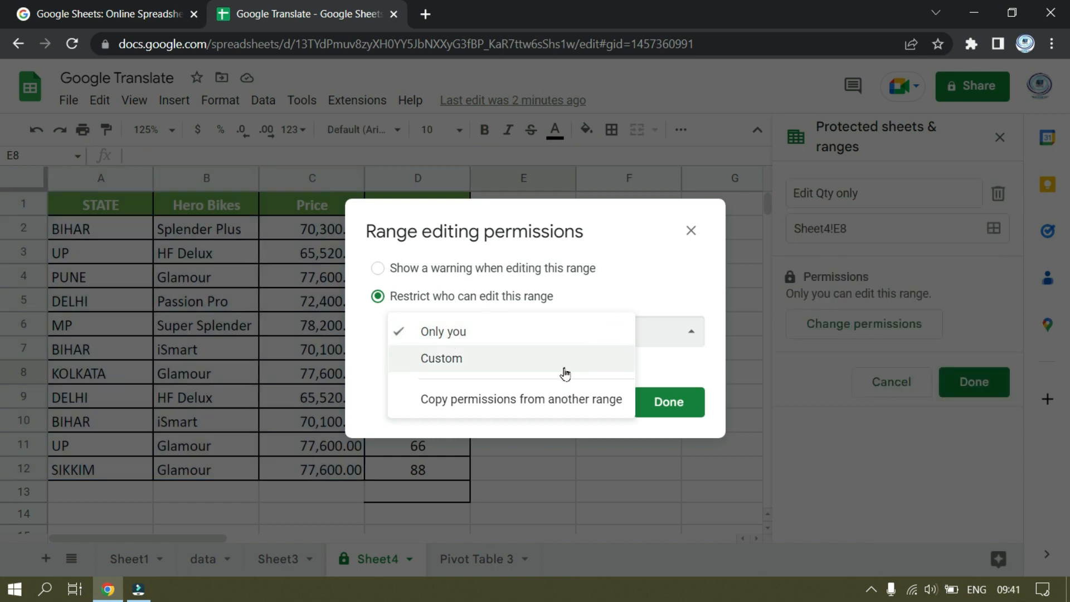
{"action": "left_click", "coordinate": [563, 370]}
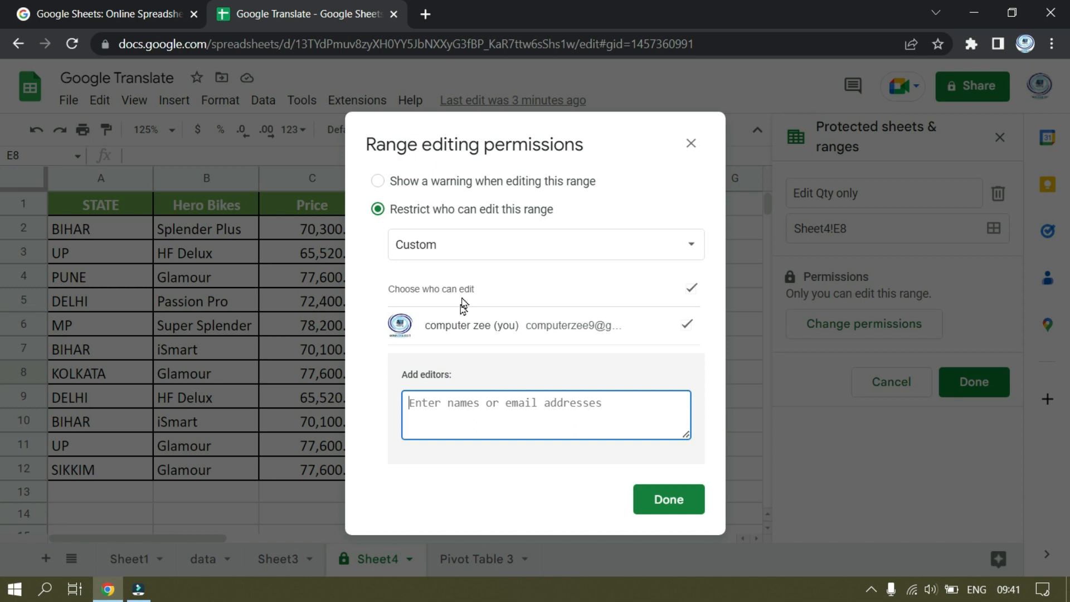
{"action": "left_click", "coordinate": [459, 247]}
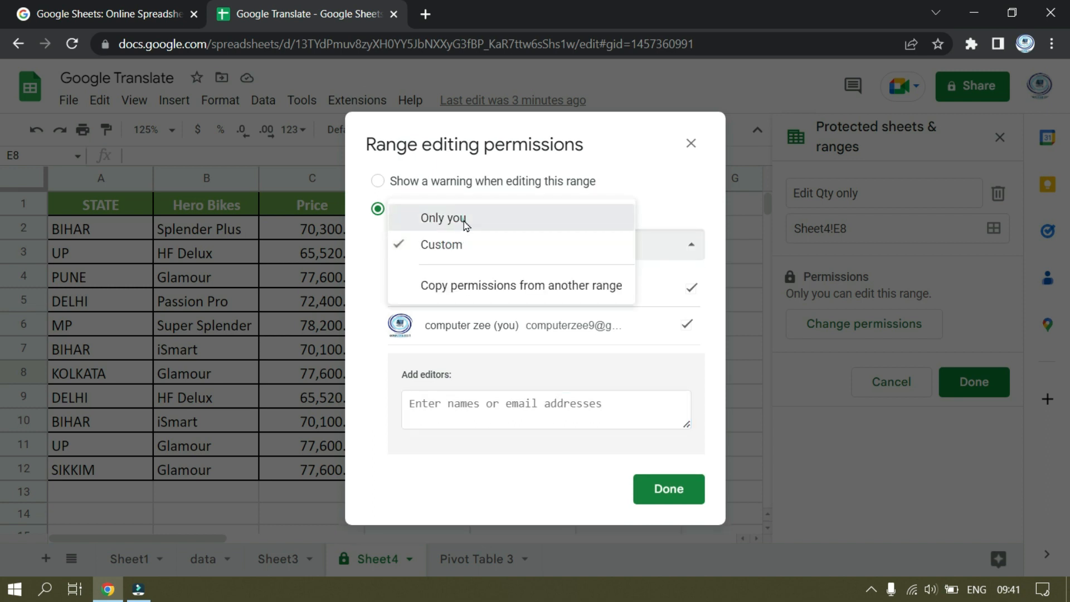
{"action": "left_click", "coordinate": [461, 220]}
{"action": "left_click", "coordinate": [669, 316]}
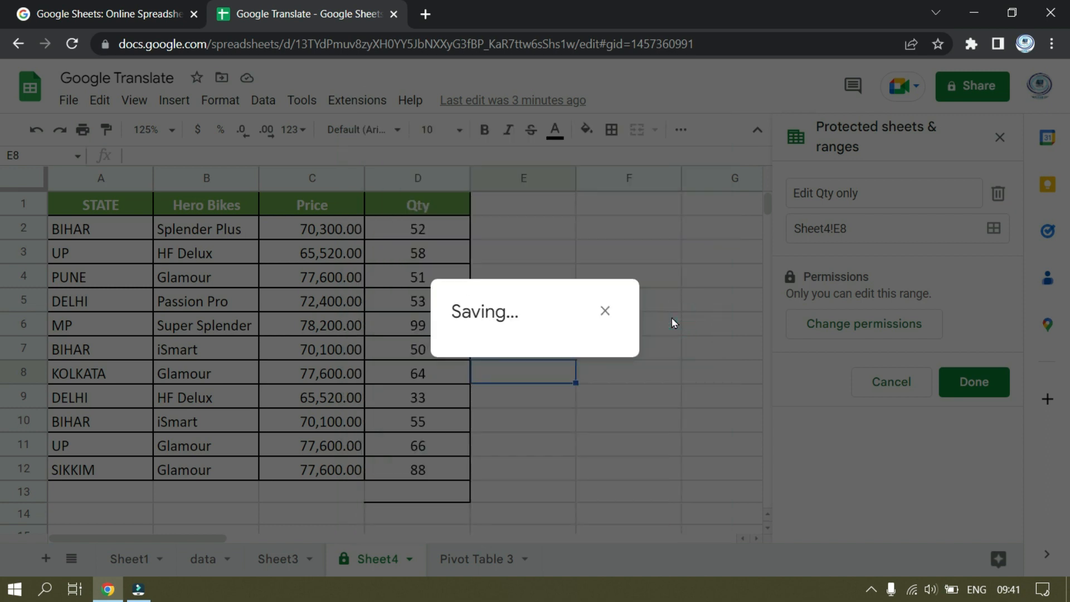
{"action": "left_click", "coordinate": [430, 233]}
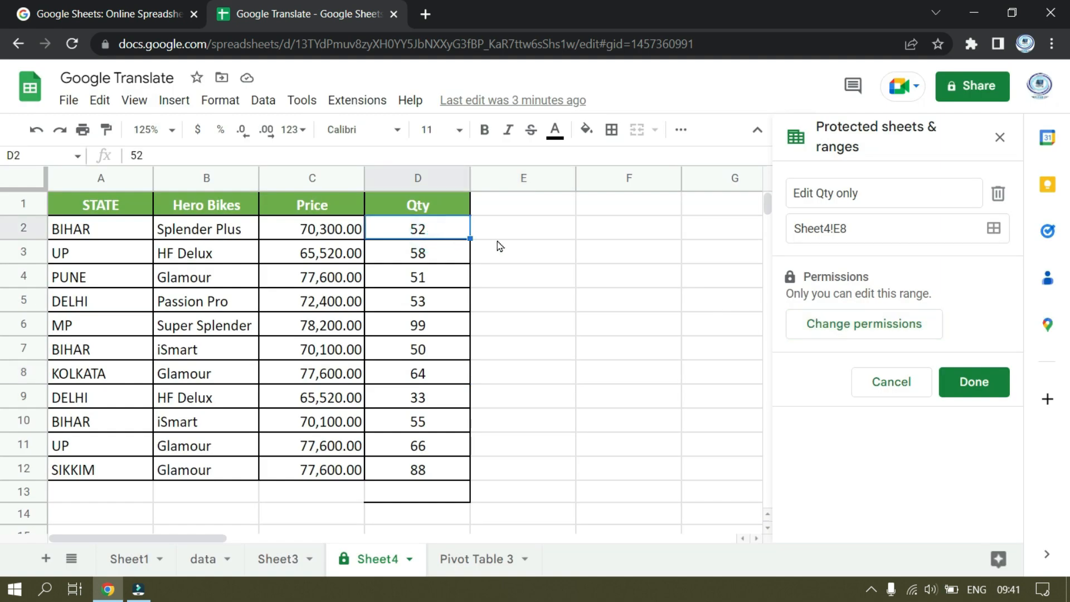